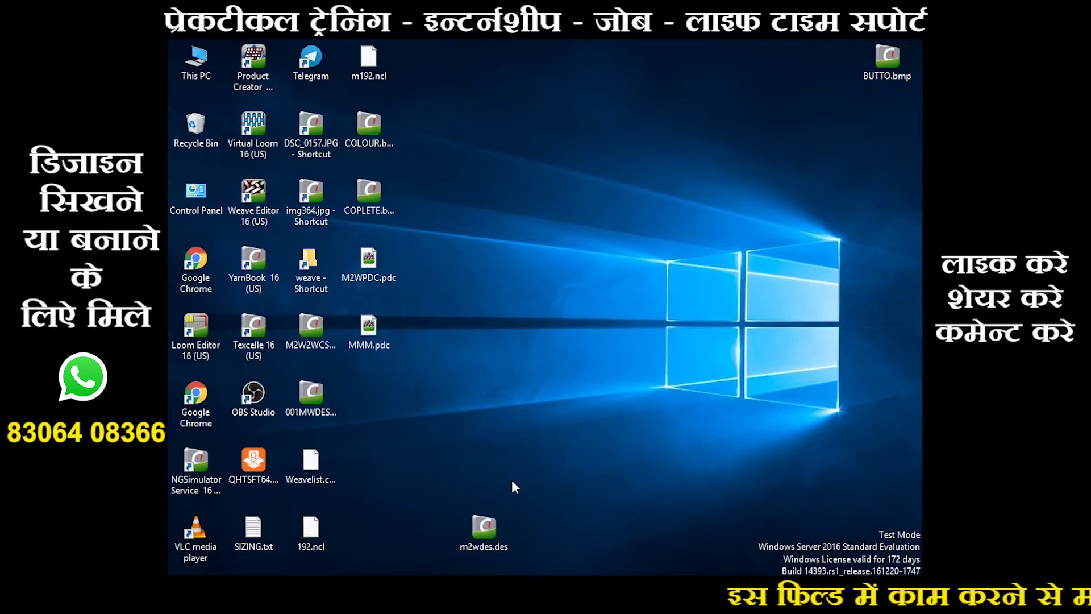
# Launch Jacquard Product Creator and minimize Texcelle, which holds the m2wdes paisley border design.
pyautogui.doubleClick(255, 79)
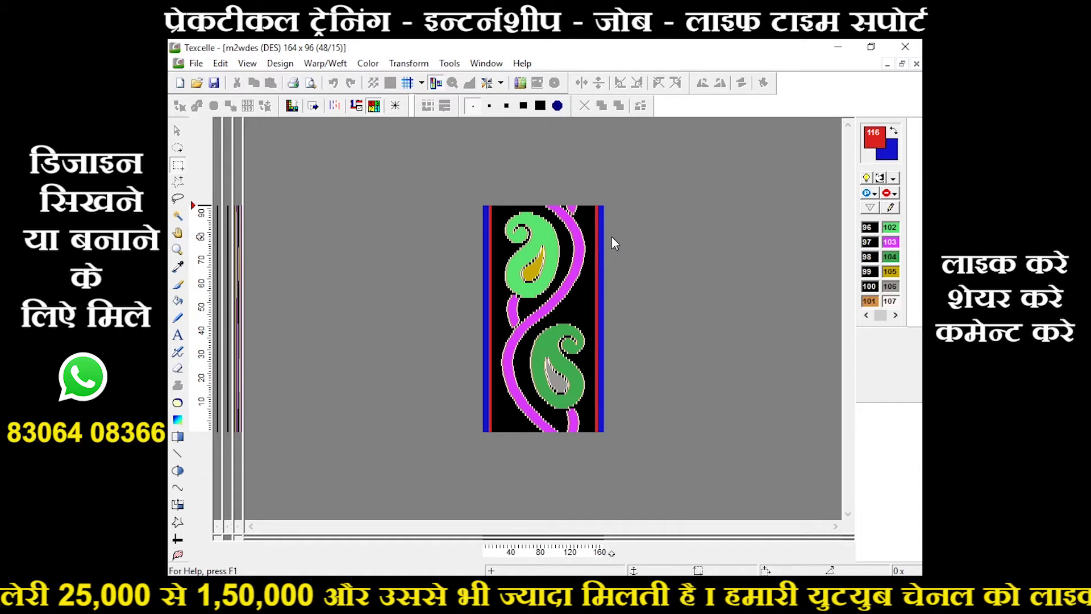
pyautogui.click(837, 49)
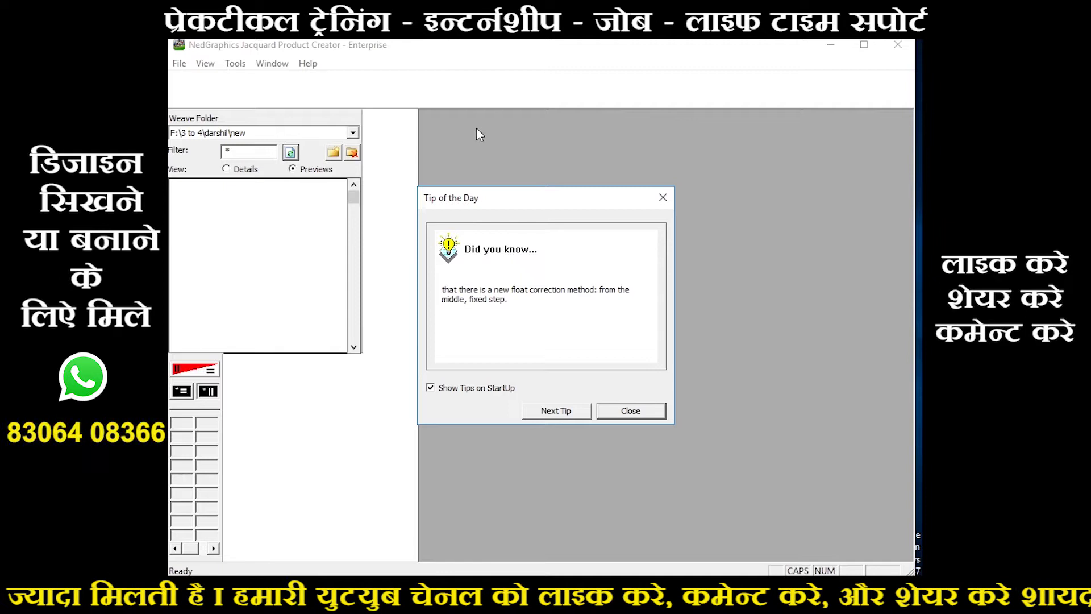
# Start a new product using the m2wdes.des design.
pyautogui.click(616, 415)
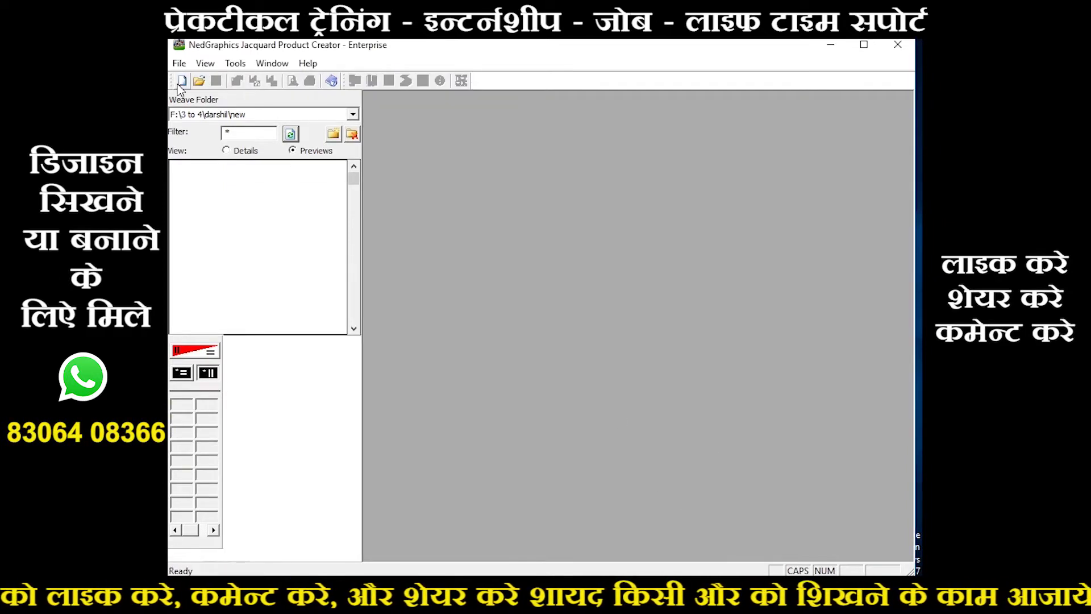
pyautogui.click(182, 80)
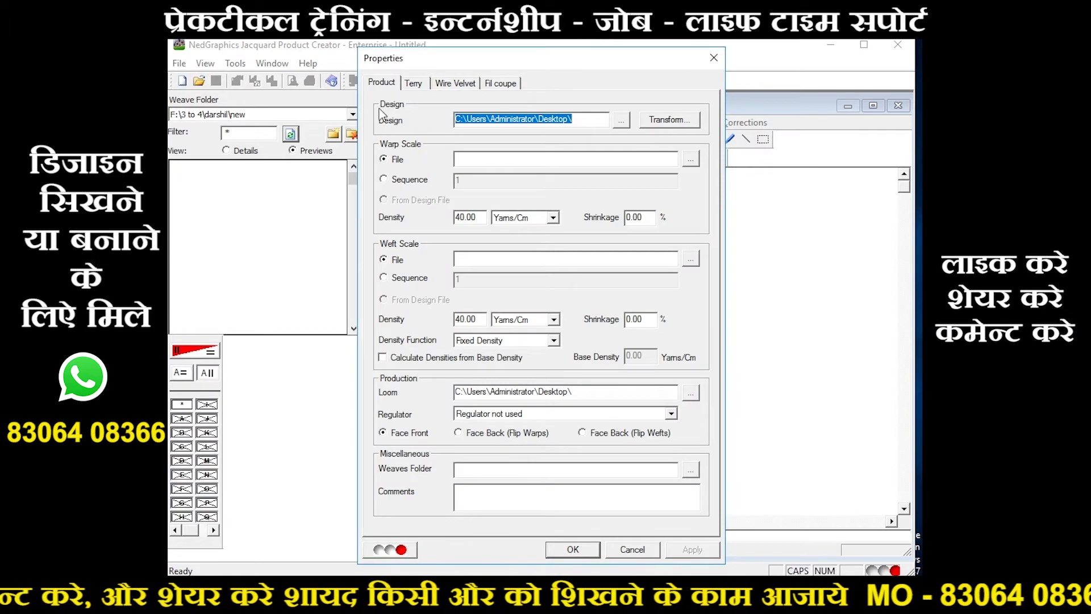
pyautogui.click(621, 121)
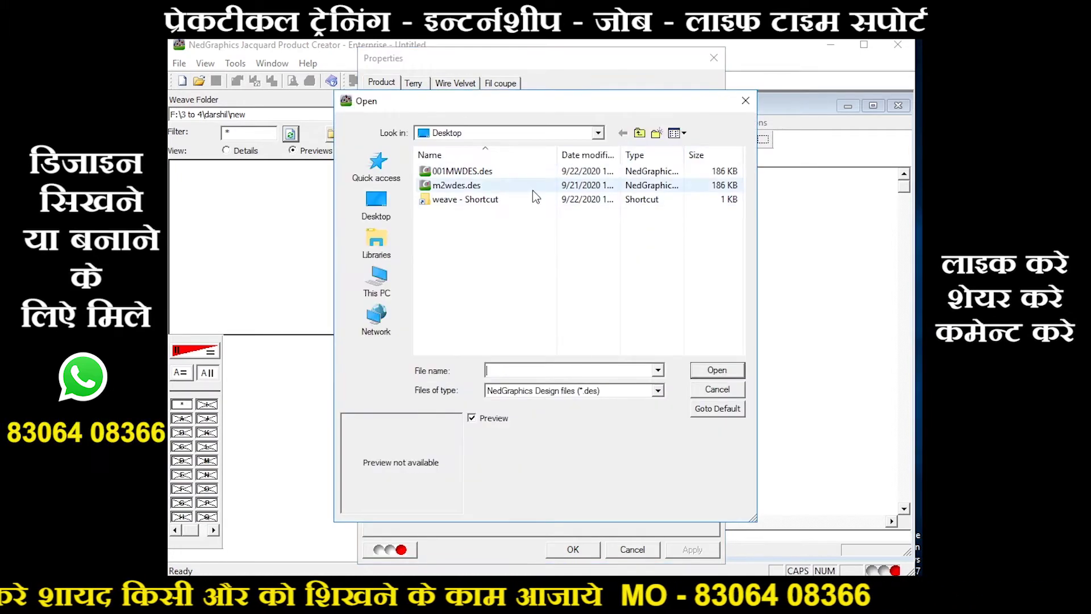
pyautogui.click(494, 187)
pyautogui.click(720, 373)
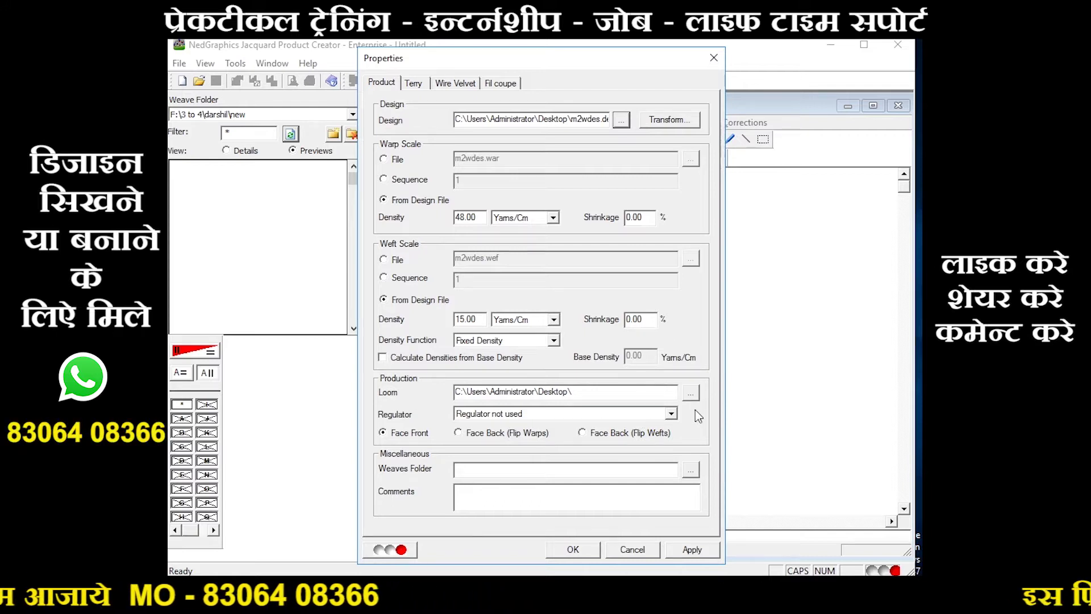
# Set the loom to m192.ncl and apply, taking densities from the design.
pyautogui.click(691, 394)
pyautogui.click(450, 185)
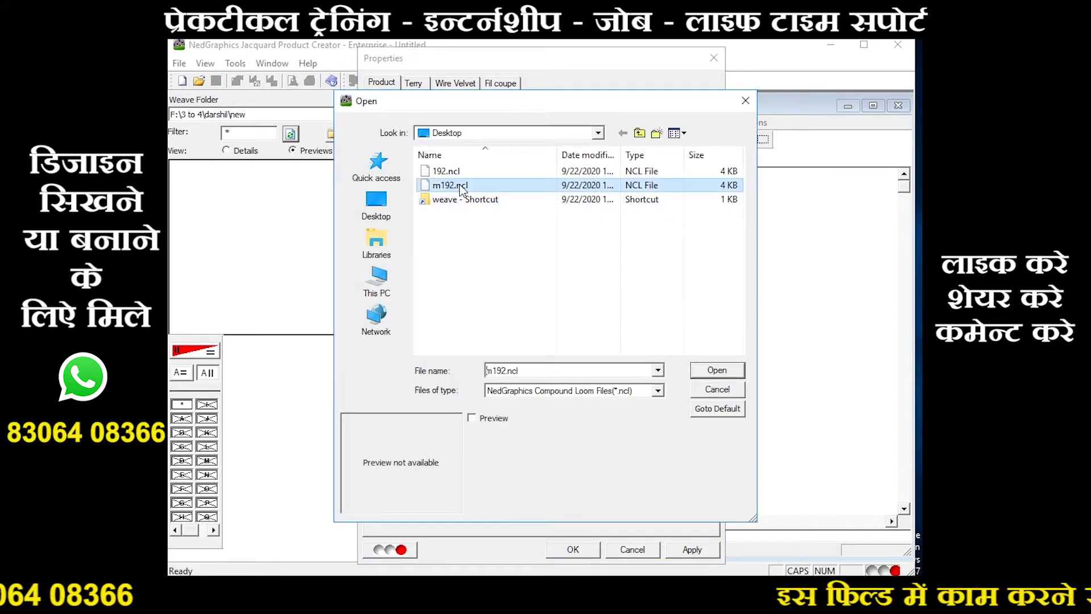
pyautogui.click(716, 370)
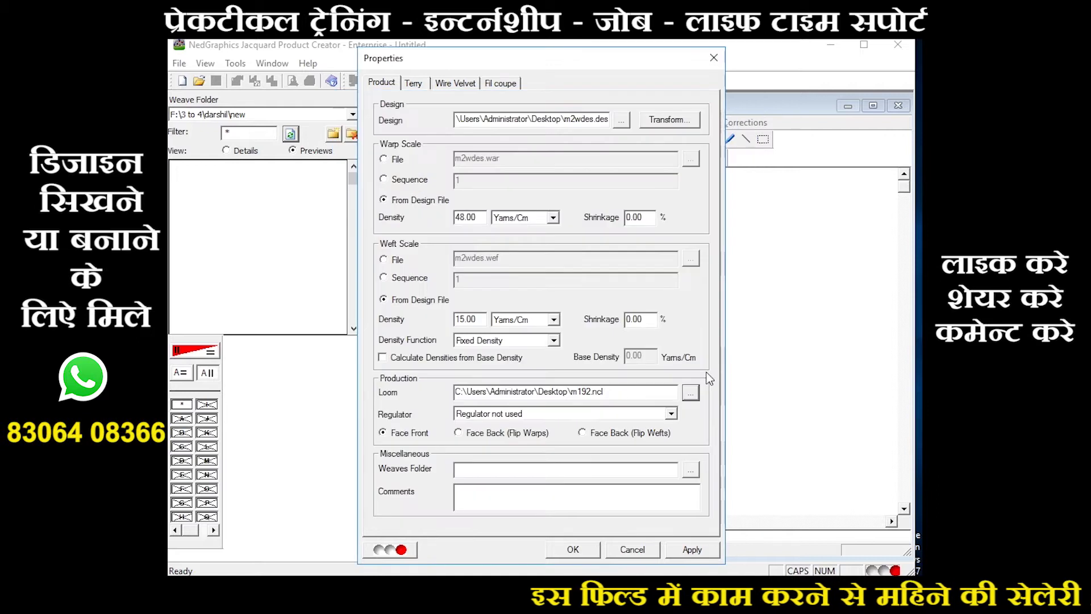
pyautogui.click(703, 552)
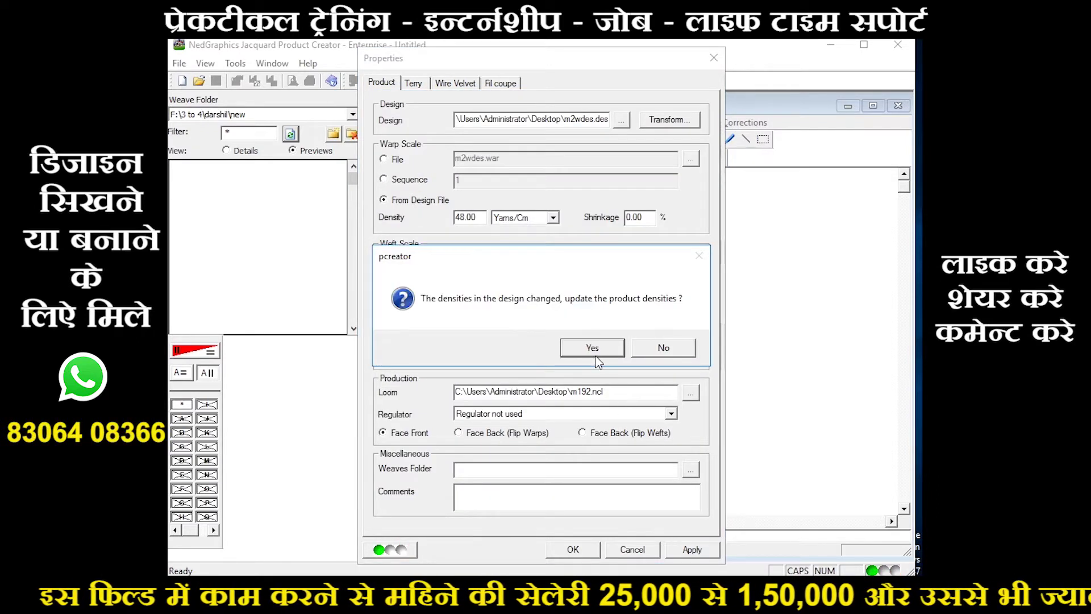
pyautogui.click(594, 349)
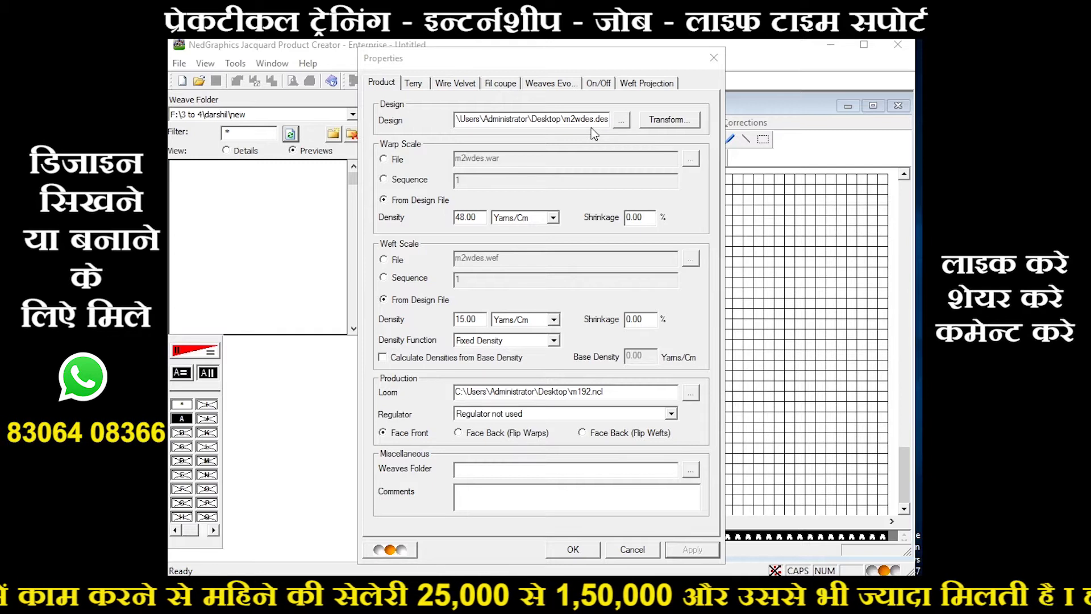
# Set all warp and weft evolutions from Scale to Design.
pyautogui.click(553, 83)
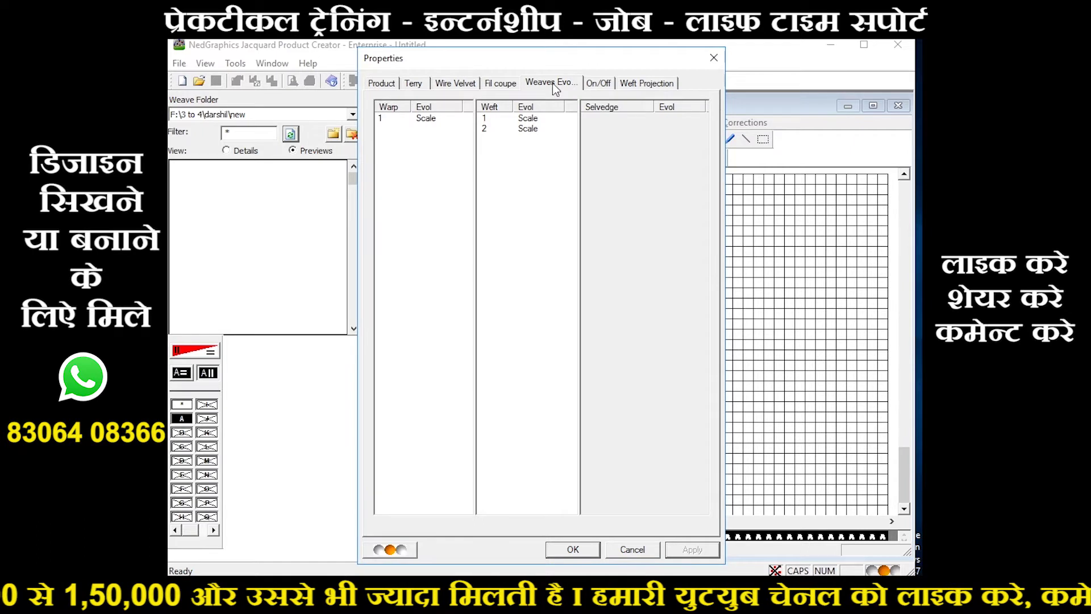
pyautogui.click(426, 121)
pyautogui.click(426, 121)
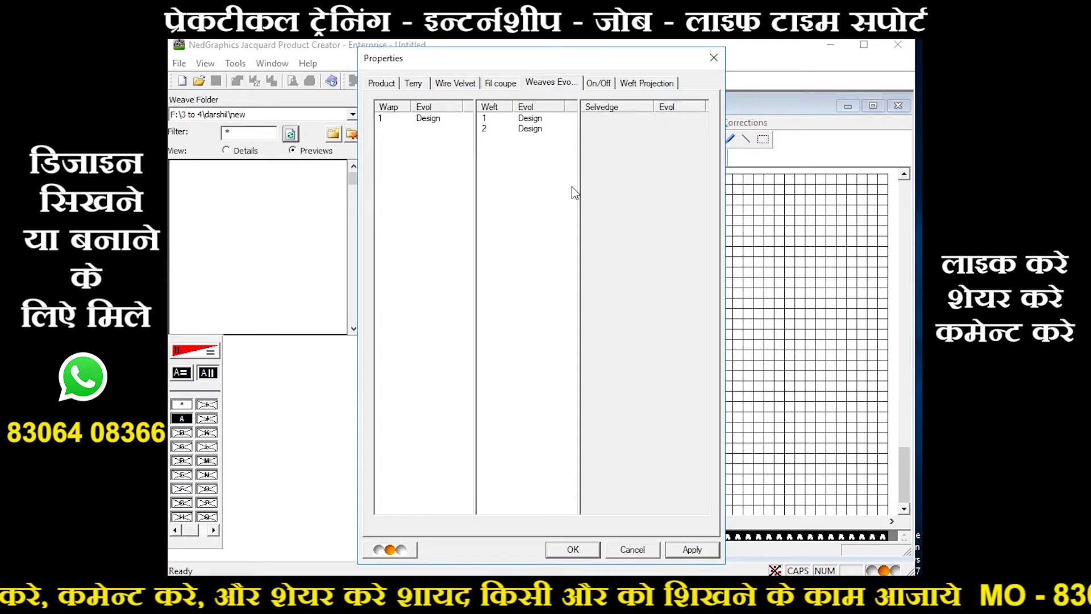
# Switch weft 1 off and apply the product properties.
pyautogui.click(602, 86)
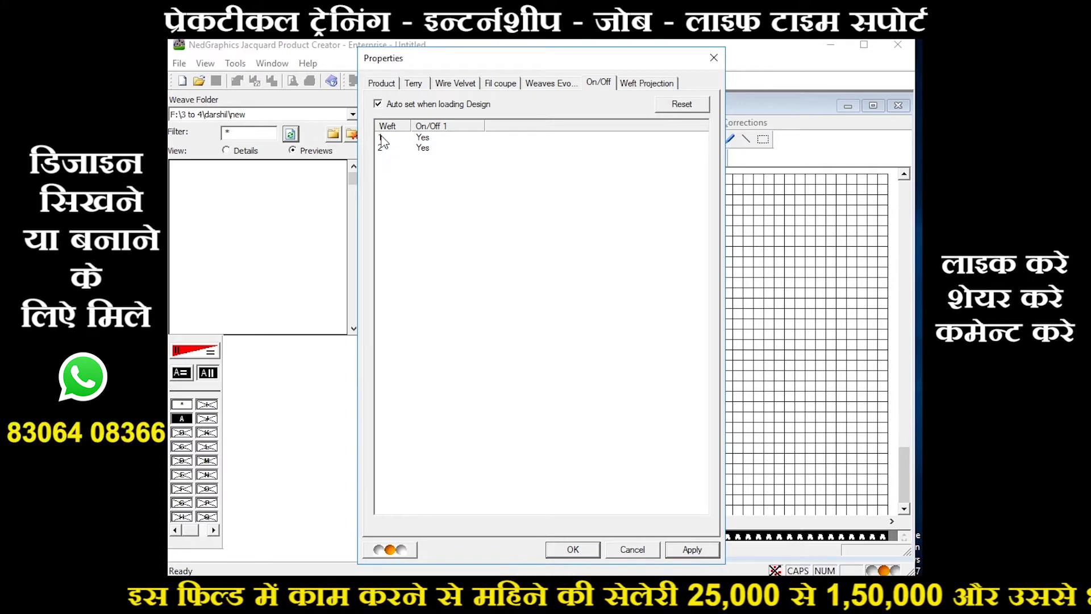
pyautogui.click(422, 137)
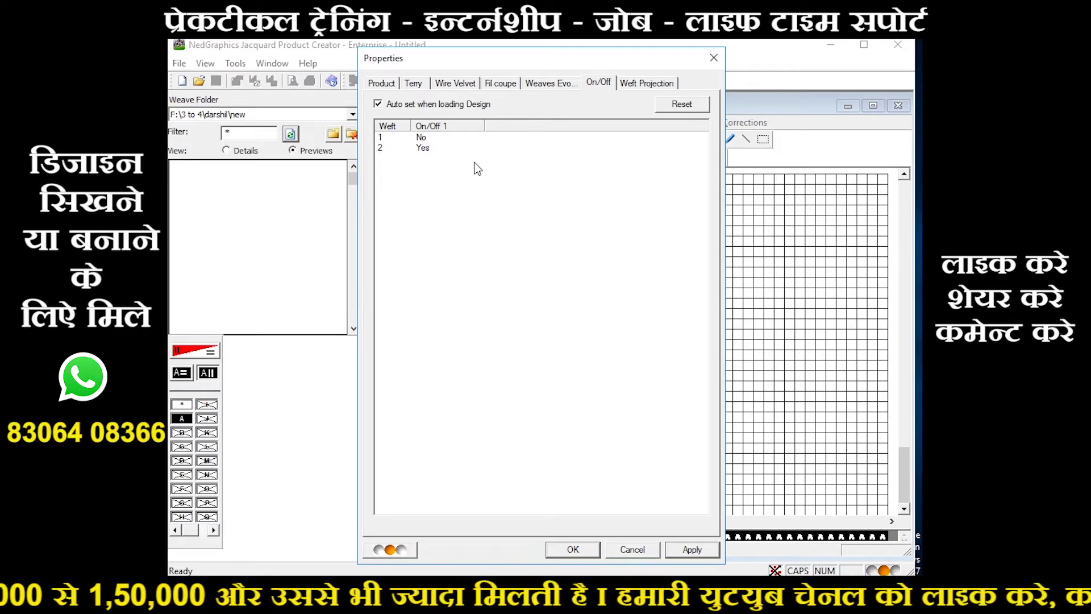
pyautogui.click(677, 554)
pyautogui.click(573, 549)
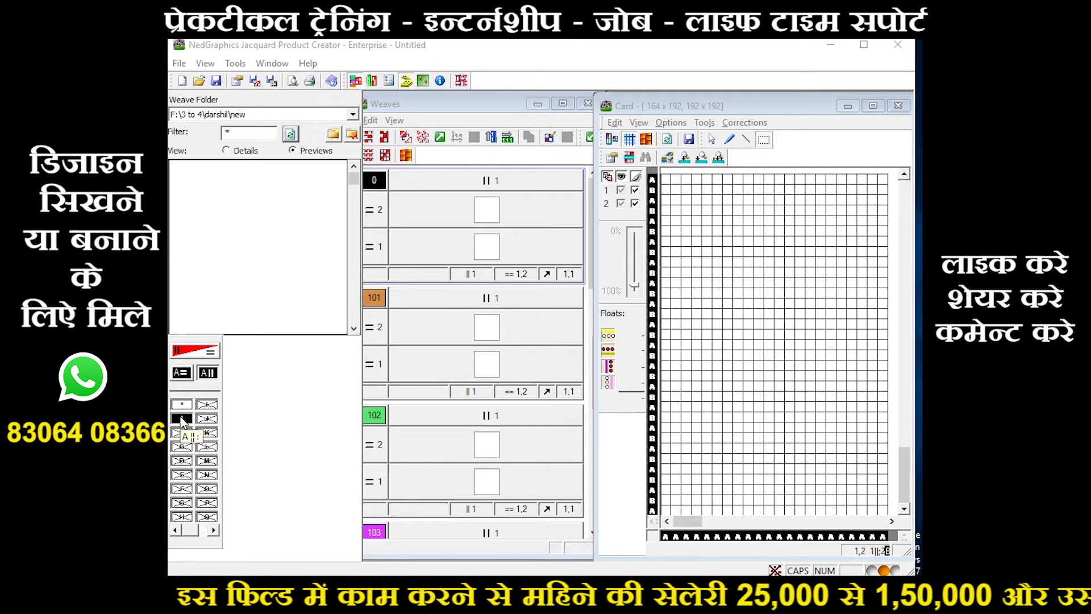
# Colour weft A cyan, darkened slightly to value 89.
pyautogui.click(186, 377)
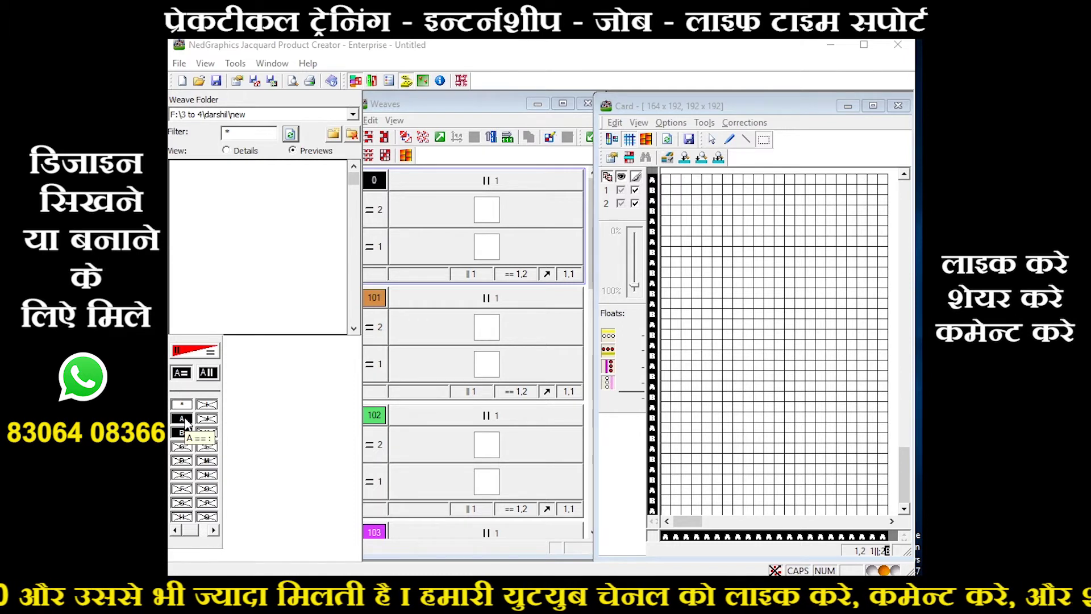
pyautogui.doubleClick(183, 419)
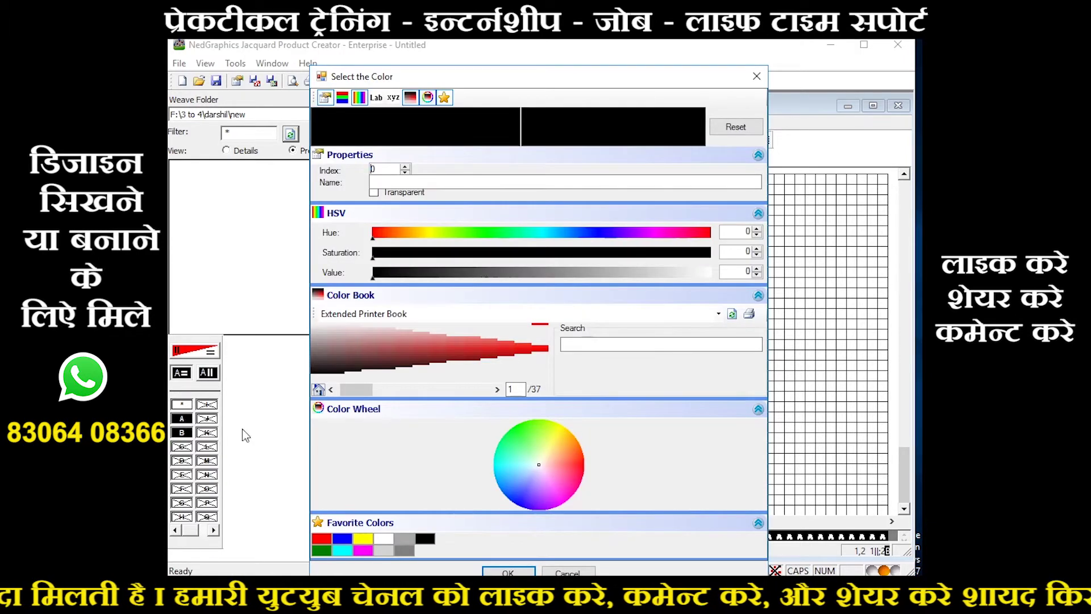
pyautogui.click(341, 551)
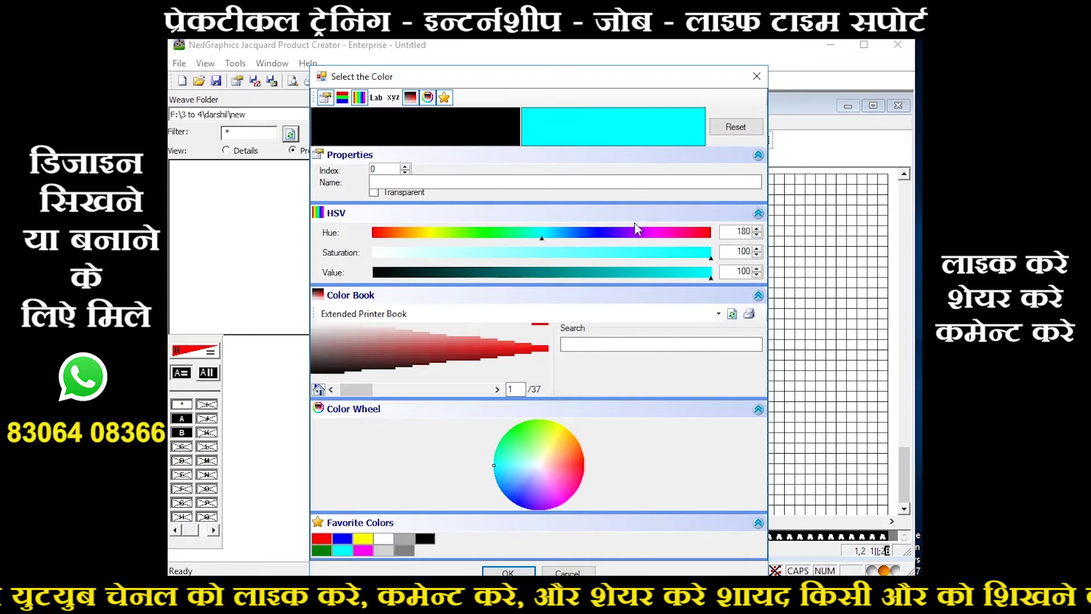
pyautogui.moveTo(710, 280)
pyautogui.mouseDown()
pyautogui.moveTo(666, 282)
pyautogui.moveTo(675, 282)
pyautogui.mouseUp()
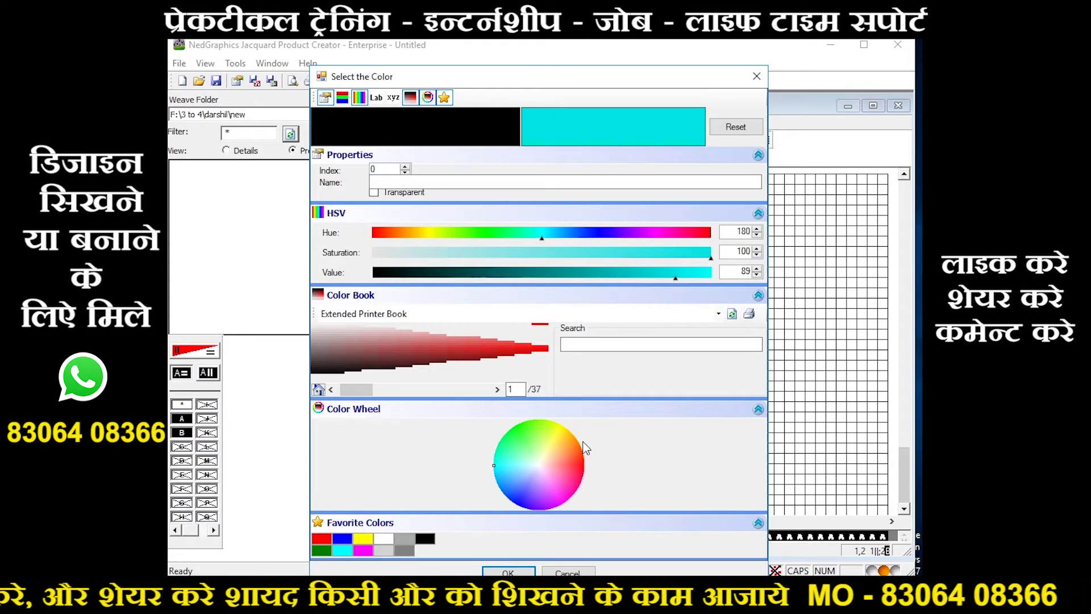
pyautogui.click(527, 573)
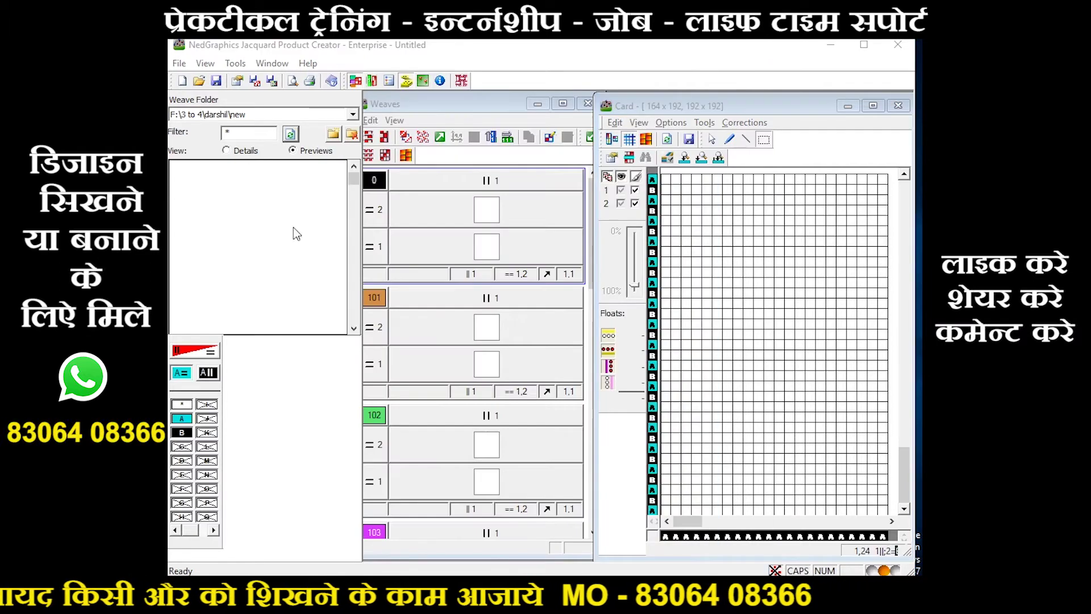
# Colour weft B magenta (hue 297, saturation 94, value 90).
pyautogui.doubleClick(188, 437)
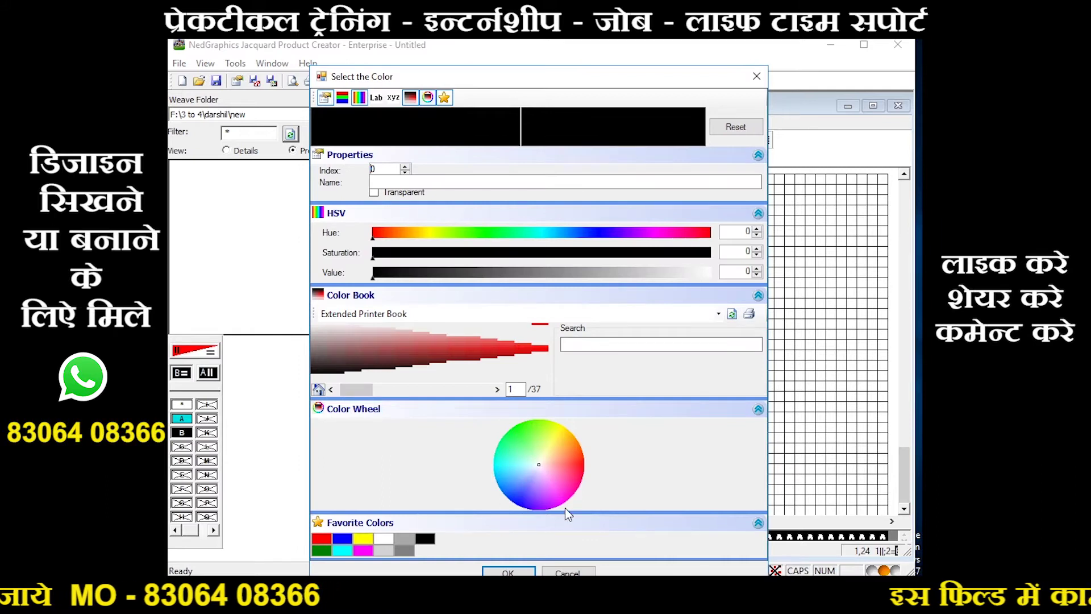
pyautogui.click(559, 503)
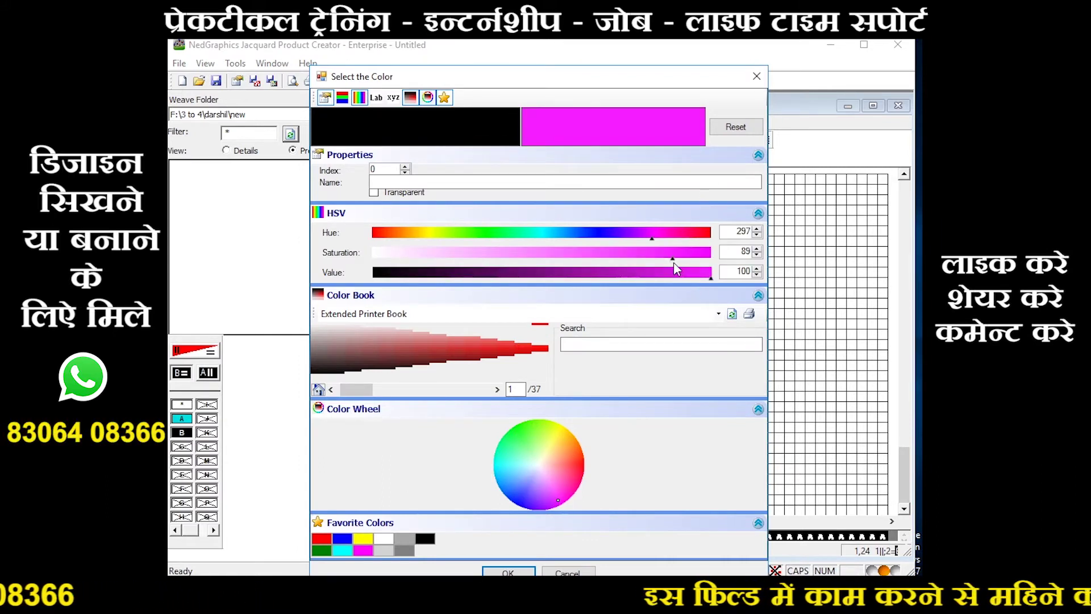
pyautogui.moveTo(671, 258)
pyautogui.mouseDown()
pyautogui.moveTo(685, 257)
pyautogui.moveTo(675, 285)
pyautogui.mouseUp()
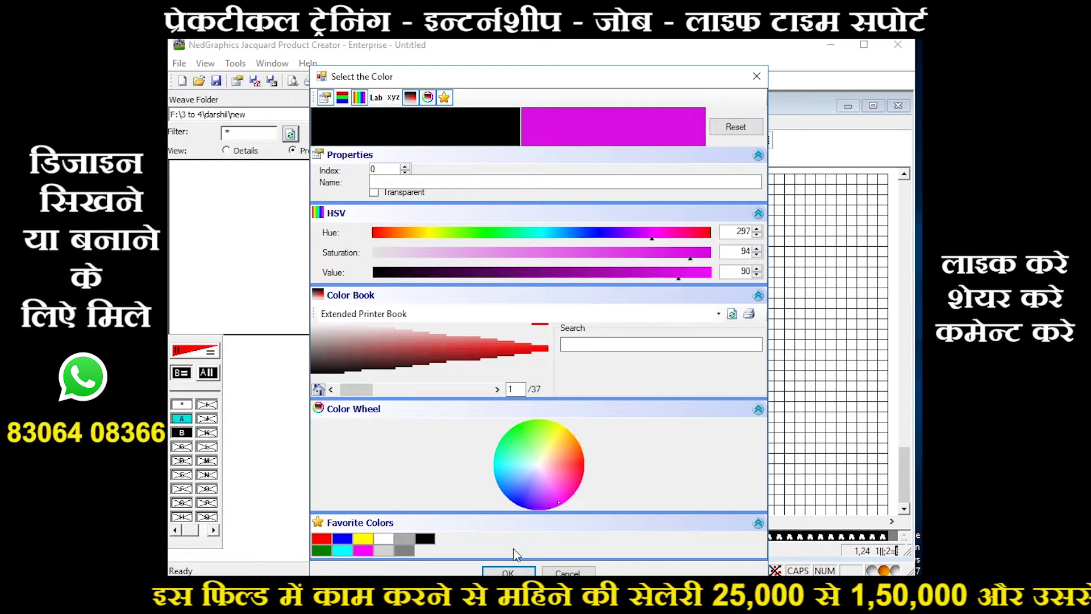
pyautogui.click(514, 572)
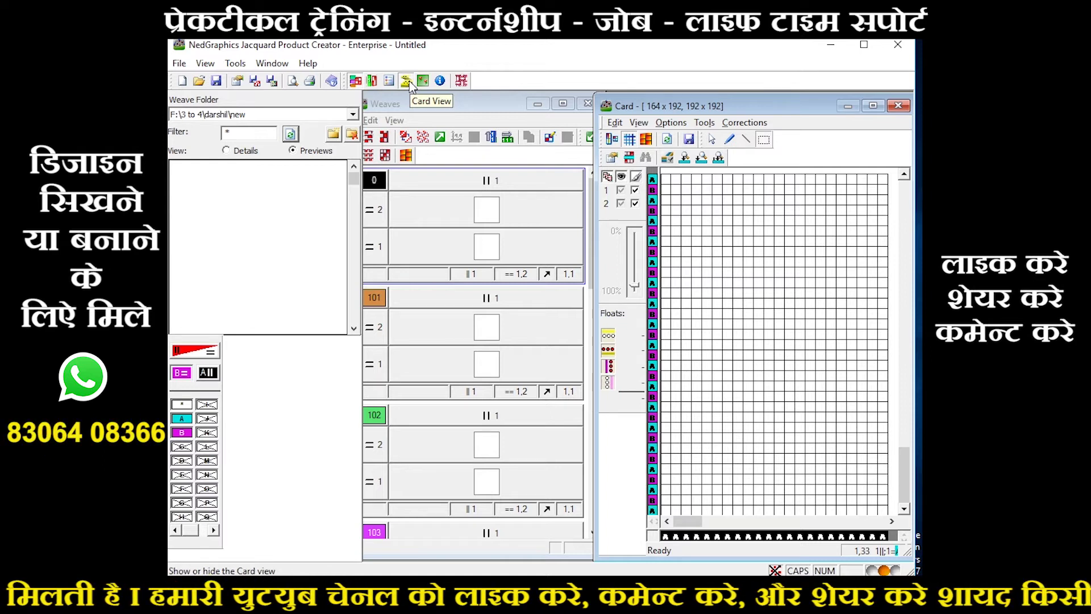
# Close and reopen the Card and Weaves windows.
pyautogui.click(907, 112)
pyautogui.click(587, 103)
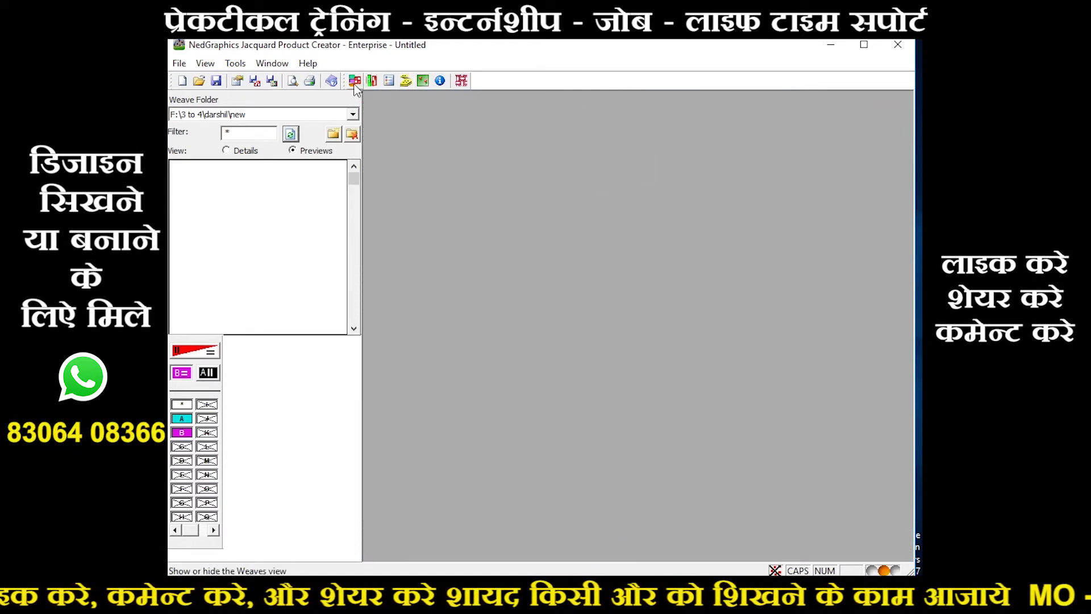
pyautogui.click(355, 82)
pyautogui.click(408, 83)
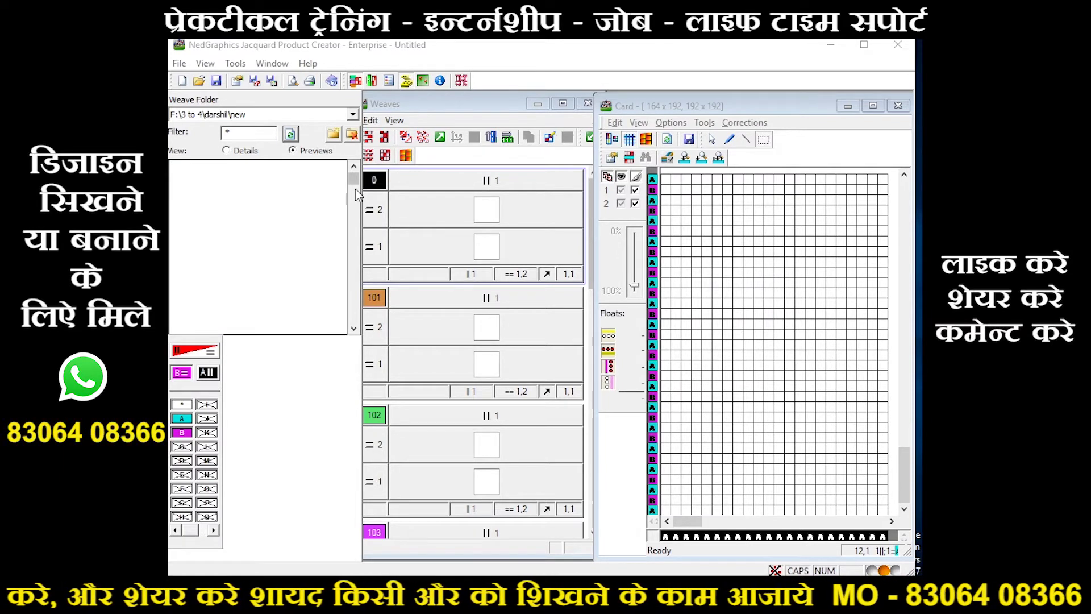
# Set the weave folder to F:\3 to 4\darshil\weave.
pyautogui.click(337, 139)
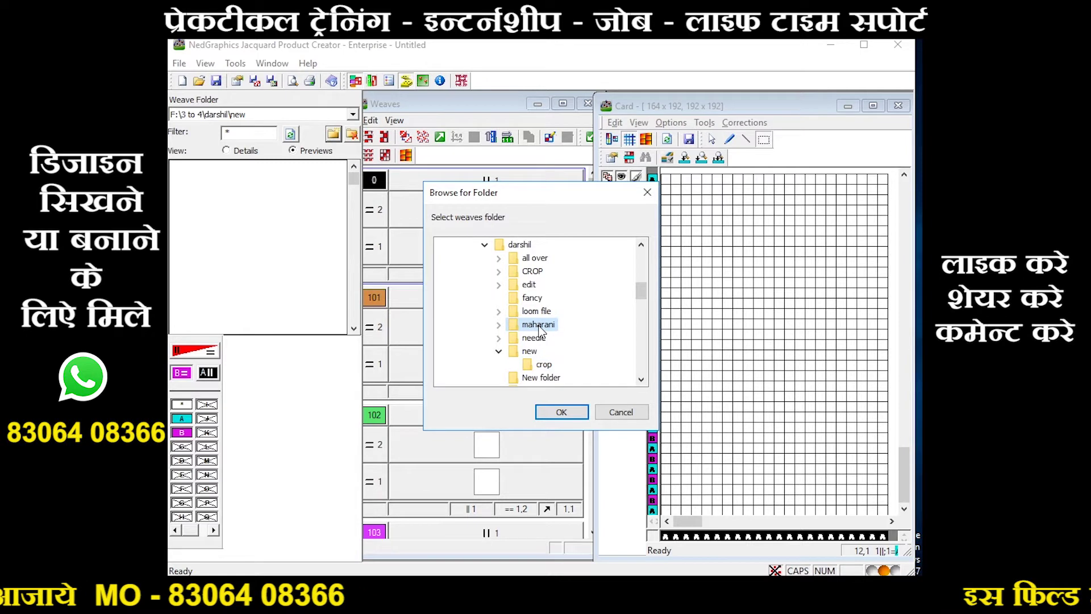
pyautogui.press('w')
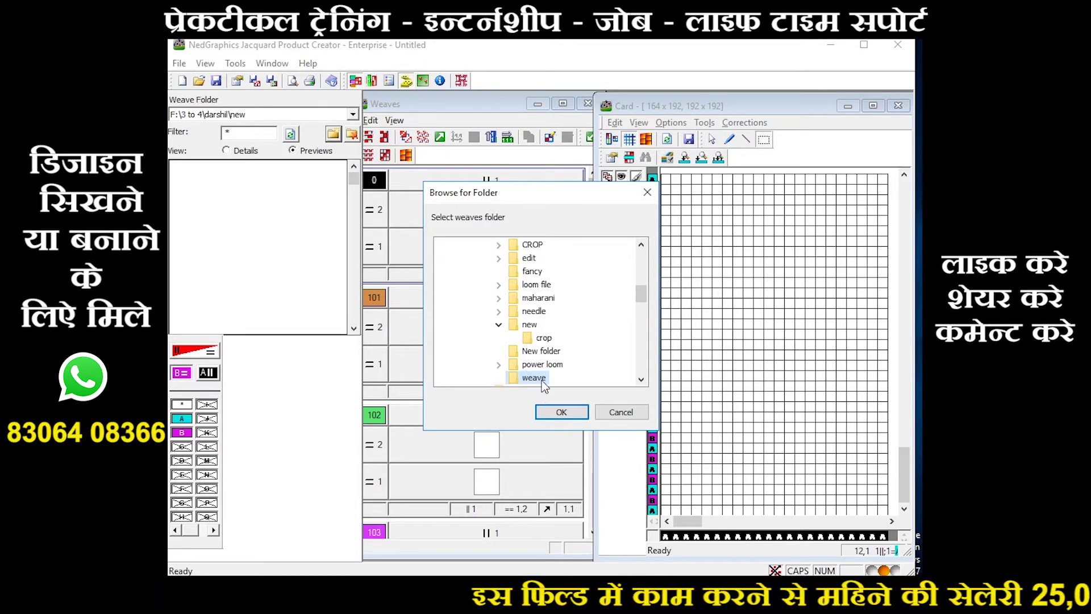
pyautogui.click(558, 416)
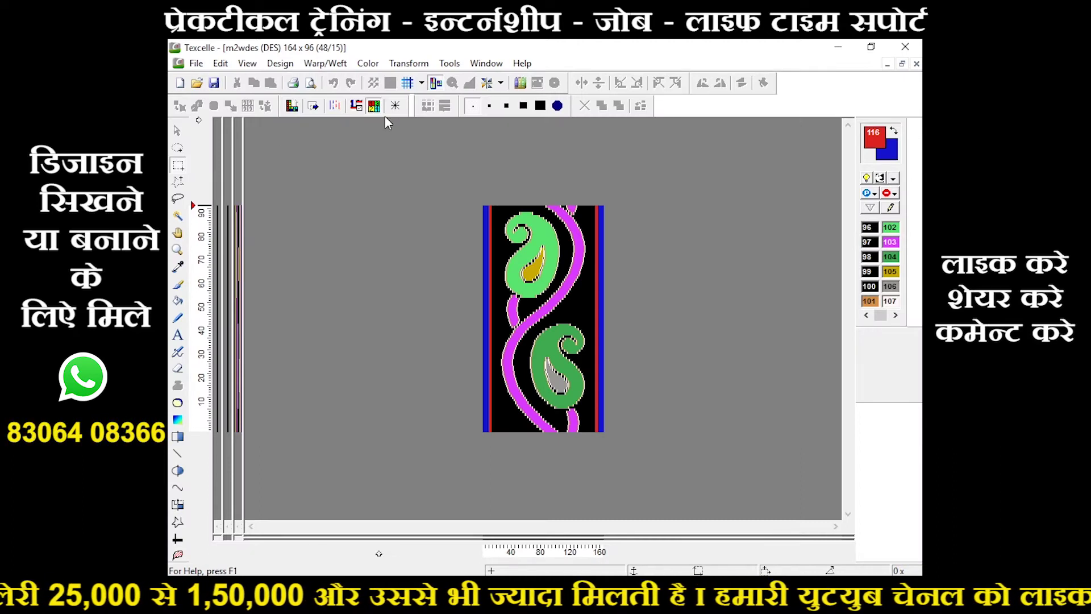
pyautogui.click(323, 64)
pyautogui.click(338, 76)
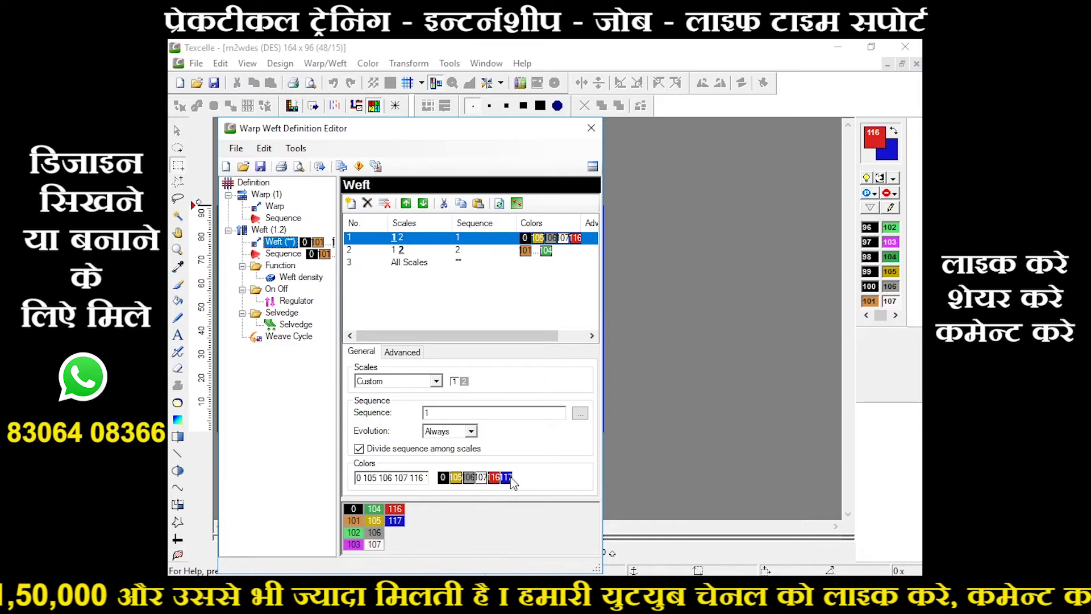
pyautogui.click(591, 127)
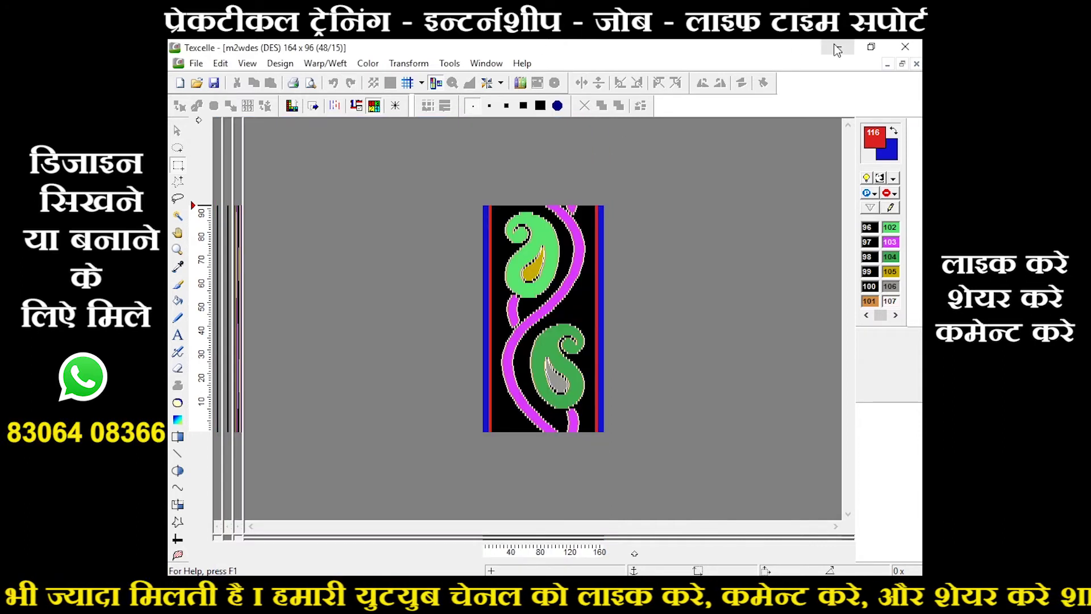
pyautogui.click(837, 48)
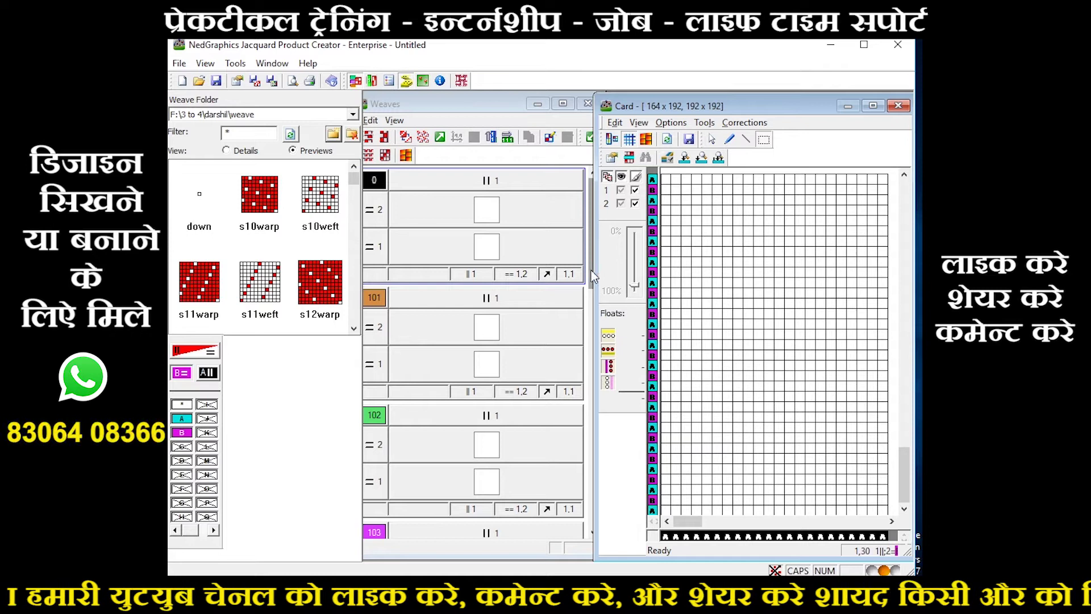
# Give colour 117 the SELL weave on weft 1 and the solid M weave on weft 2.
pyautogui.moveTo(592, 273); pyautogui.dragTo(571, 556)
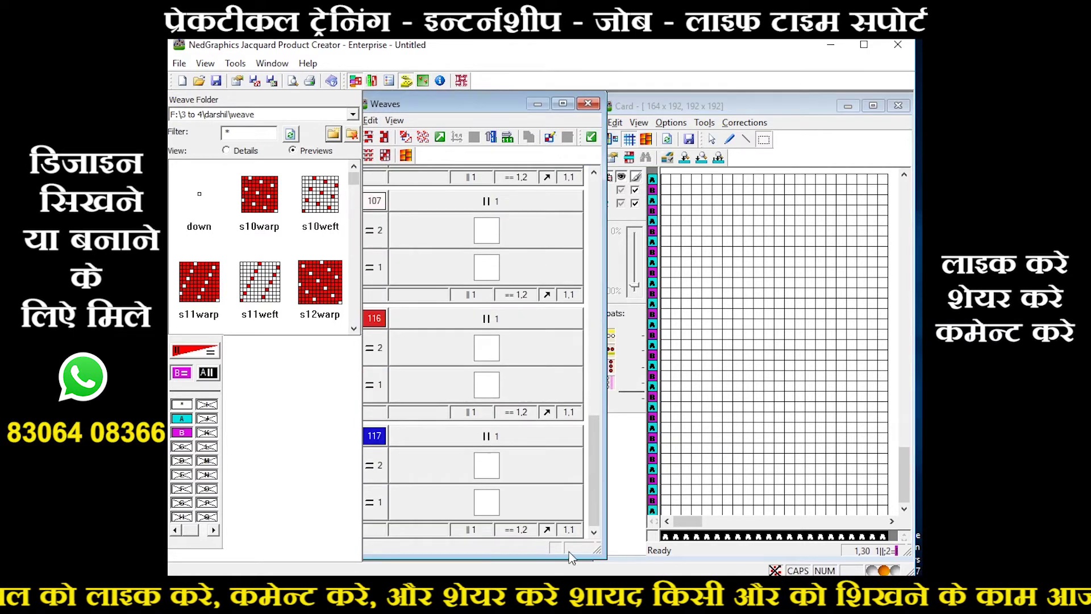
pyautogui.doubleClick(487, 502)
pyautogui.write('s')
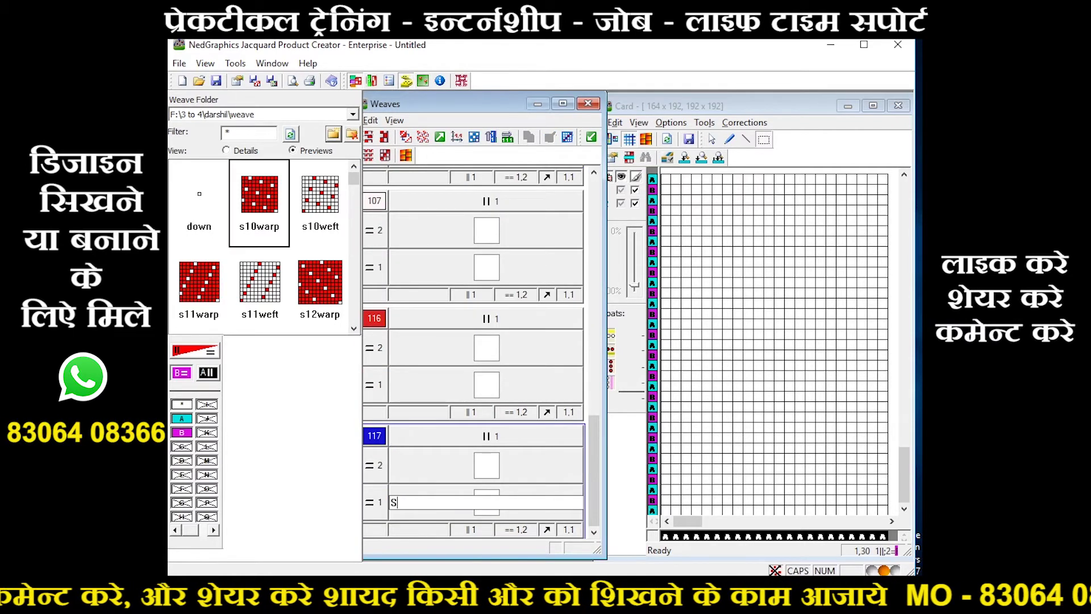
pyautogui.write('e')
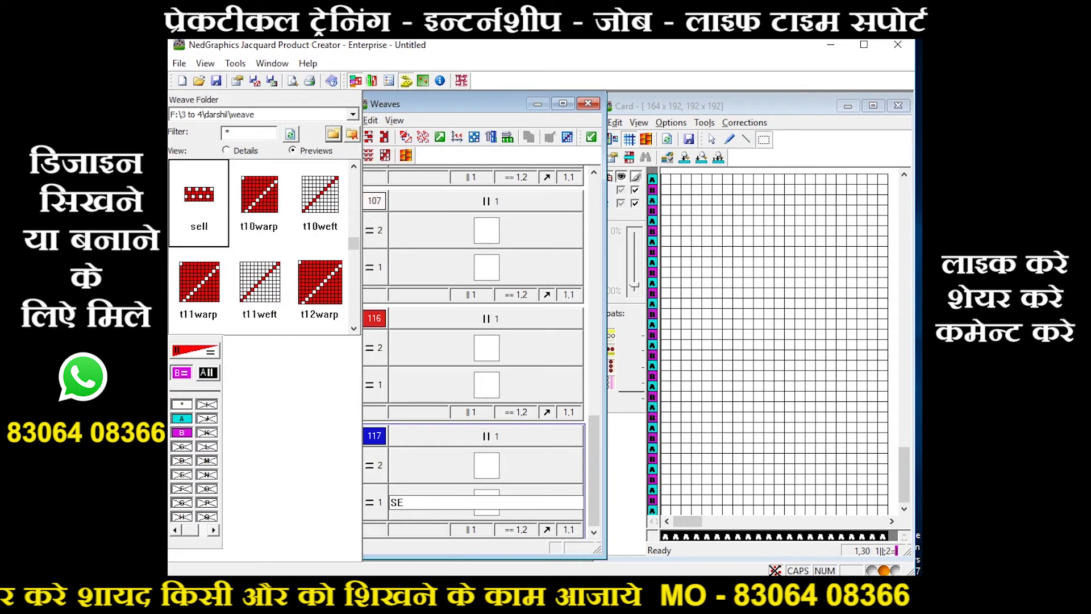
pyautogui.moveTo(202, 194)
pyautogui.mouseDown()
pyautogui.moveTo(386, 344)
pyautogui.moveTo(493, 500)
pyautogui.mouseUp()
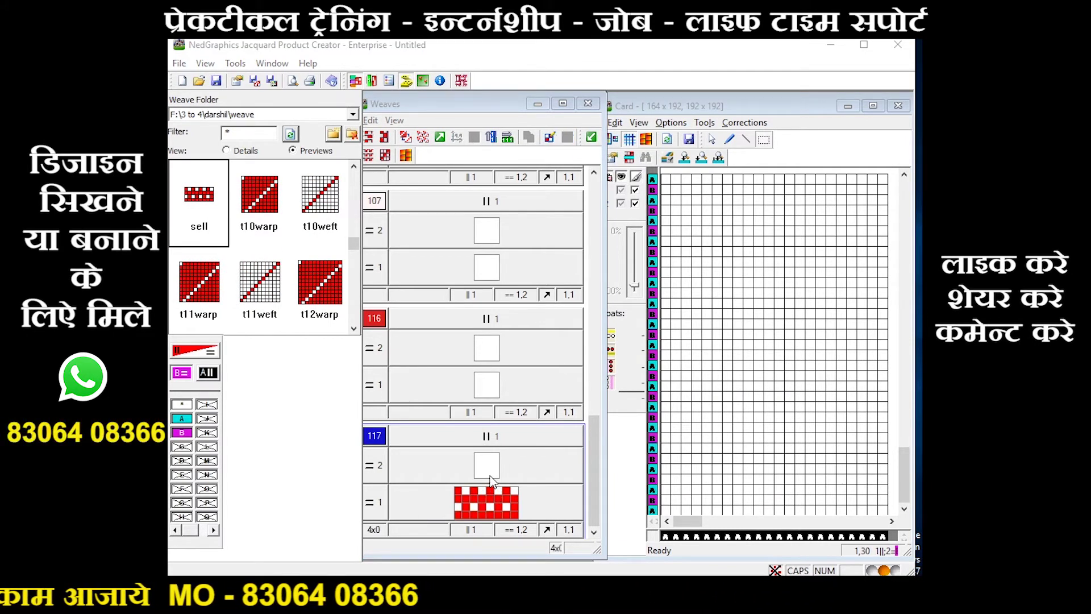
pyautogui.doubleClick(491, 477)
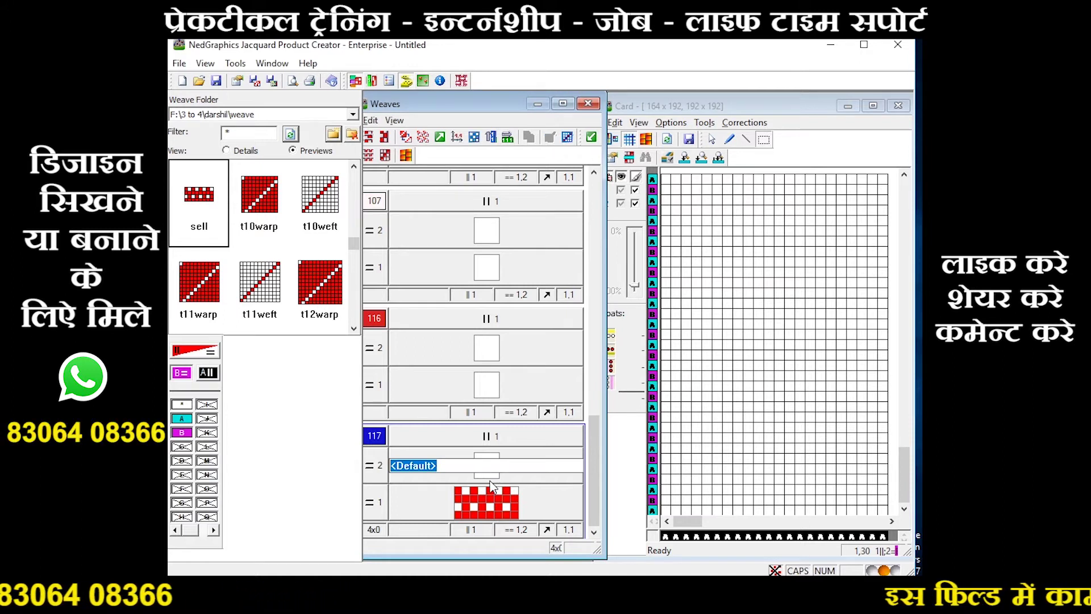
pyautogui.write('M')
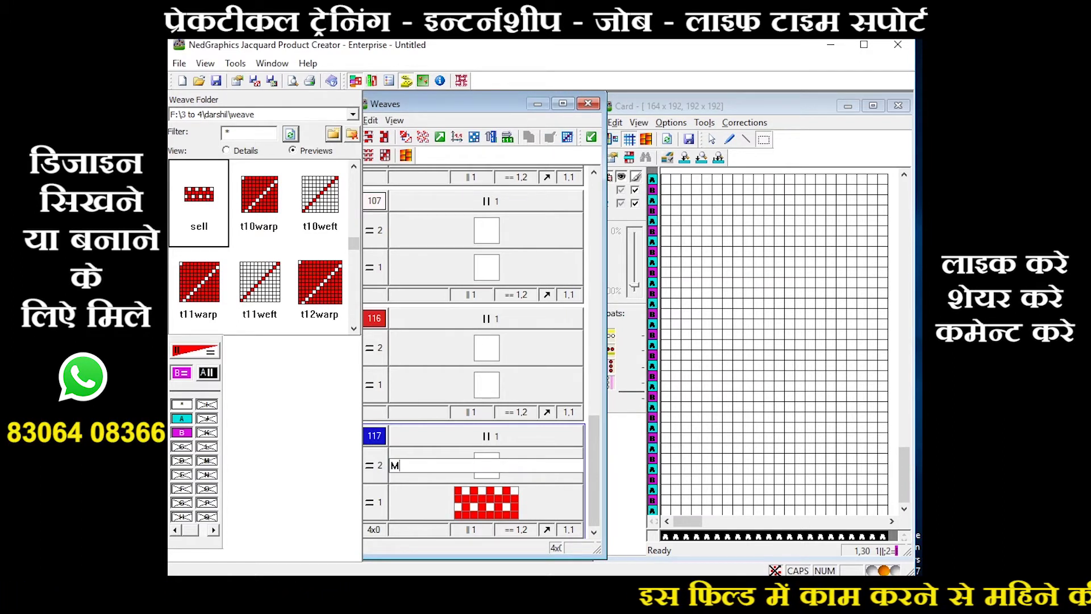
pyautogui.press('Return')
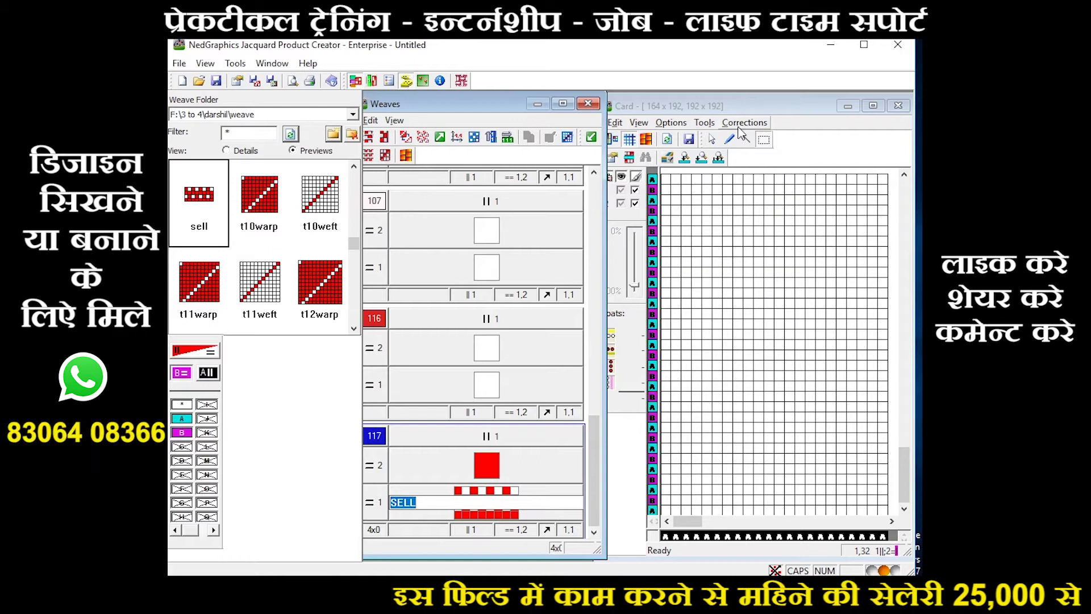
# Update the card, maximize it and zoom out to see the red edges.
pyautogui.click(773, 282)
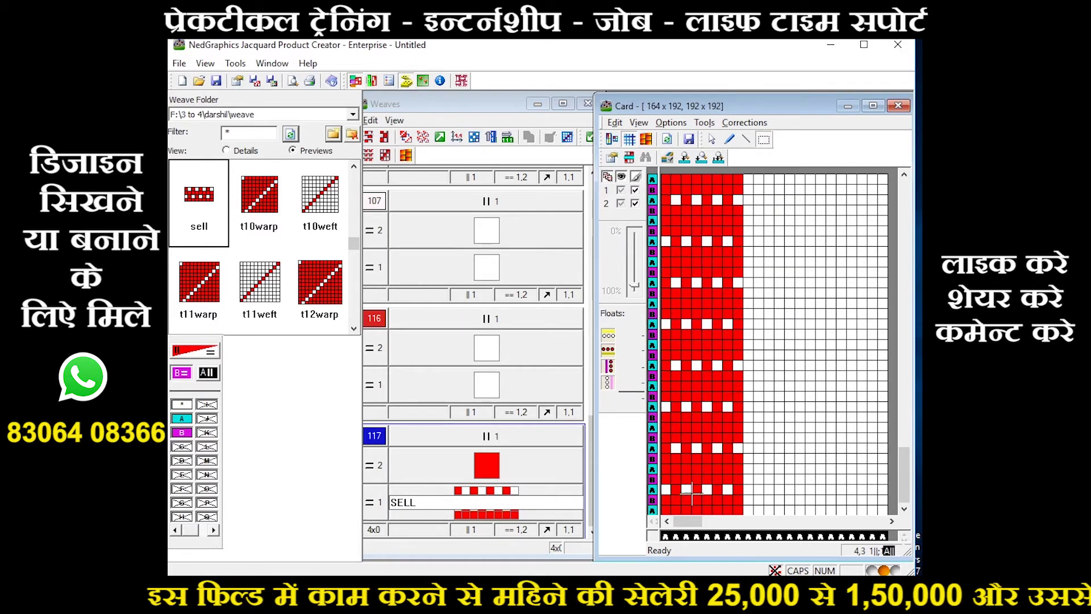
pyautogui.click(870, 106)
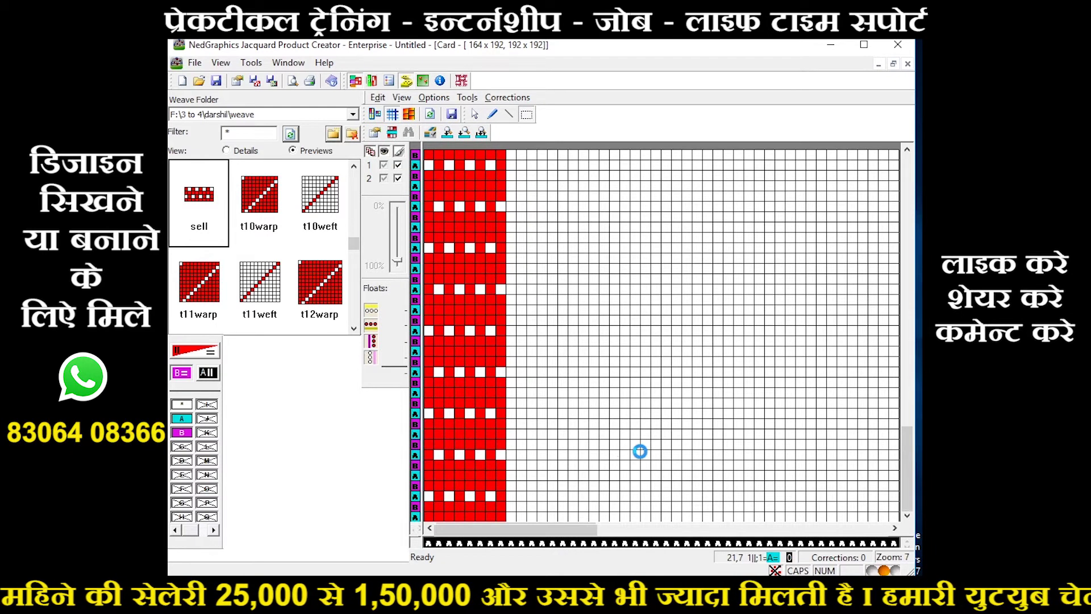
pyautogui.scroll(-3, 640, 451)
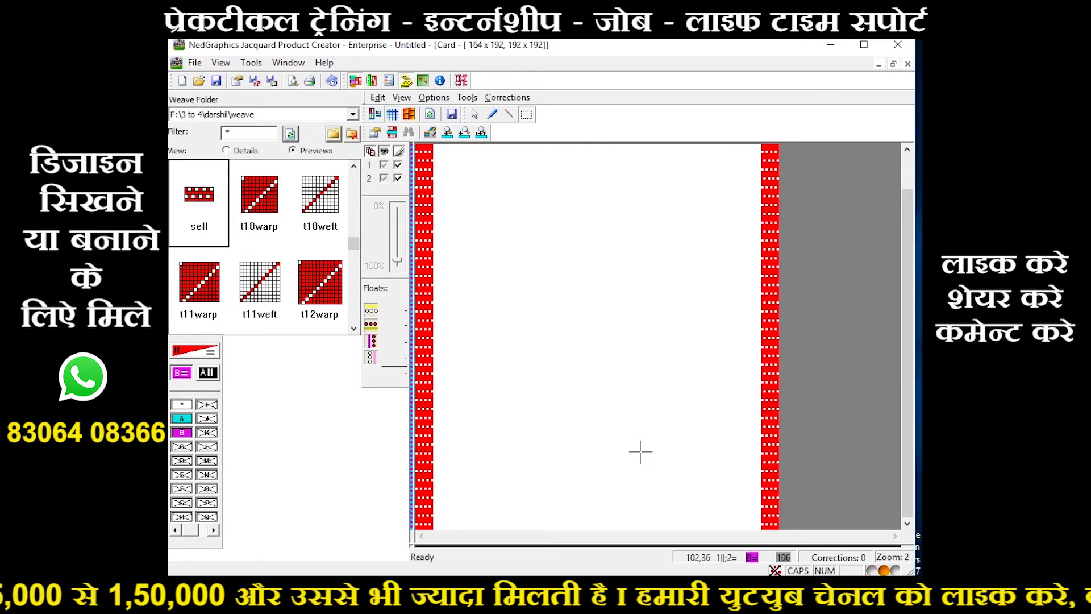
# Assign t4weft to colour 116's weft 1 and t4warp to weft 2, then regenerate the card.
pyautogui.click(894, 64)
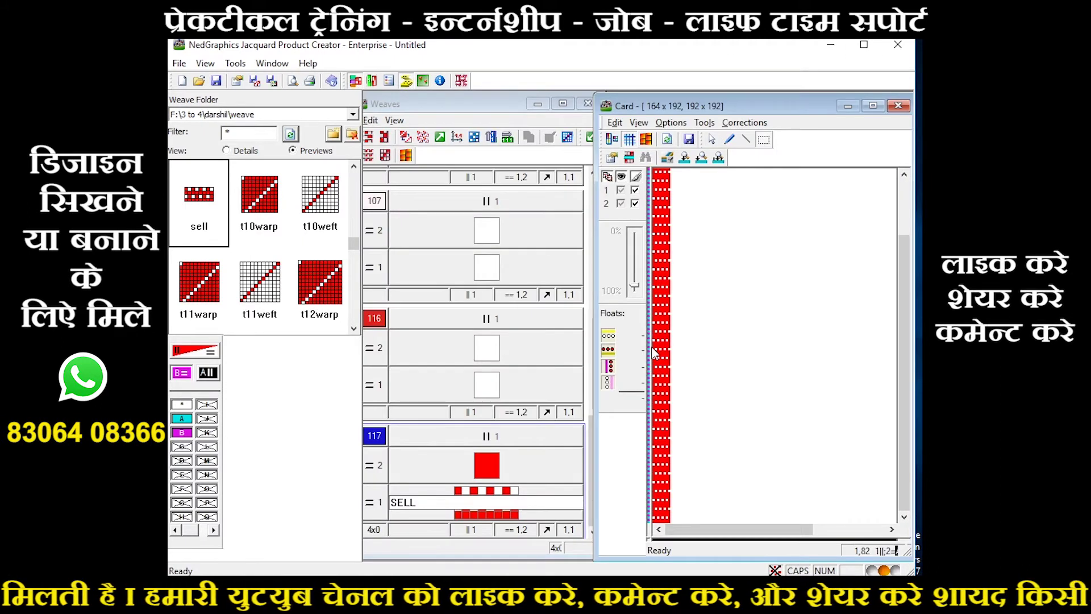
pyautogui.doubleClick(499, 390)
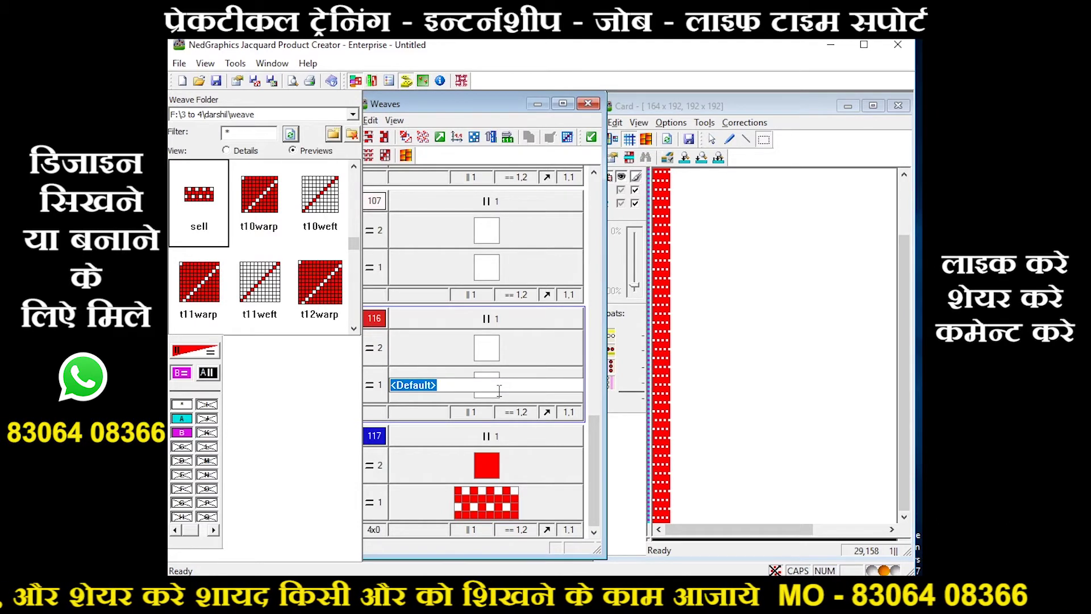
pyautogui.write('T4')
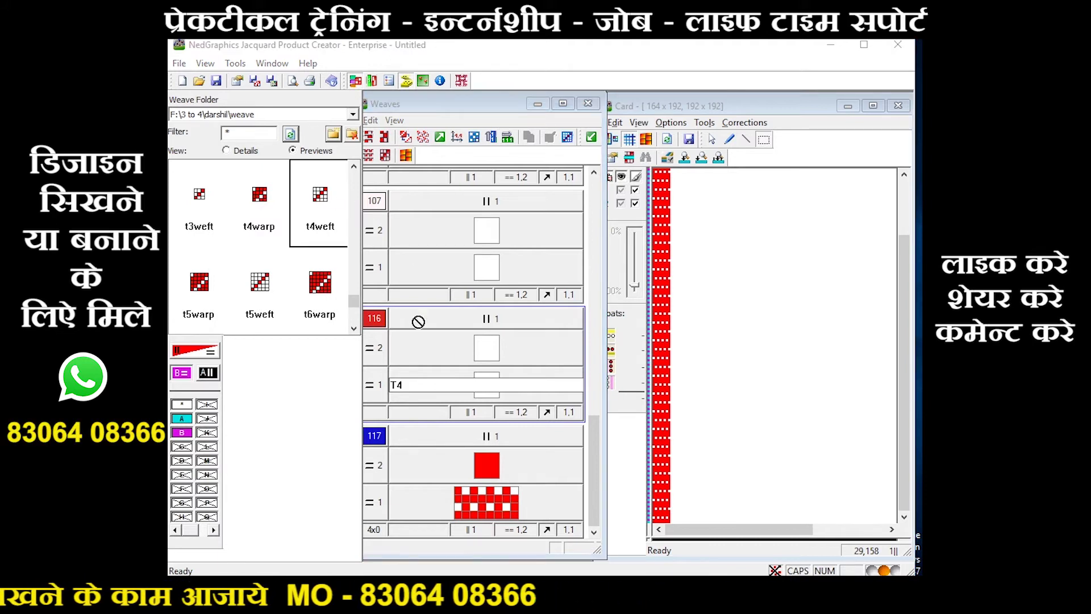
pyautogui.moveTo(320, 199); pyautogui.dragTo(484, 389)
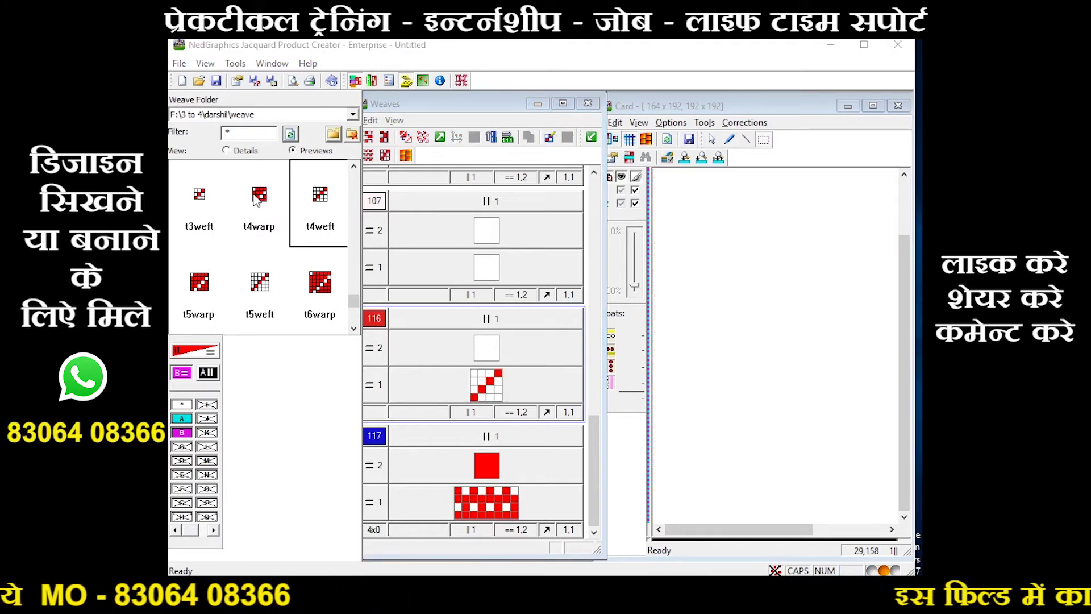
pyautogui.moveTo(259, 196)
pyautogui.mouseDown()
pyautogui.moveTo(501, 367)
pyautogui.moveTo(488, 348)
pyautogui.mouseUp()
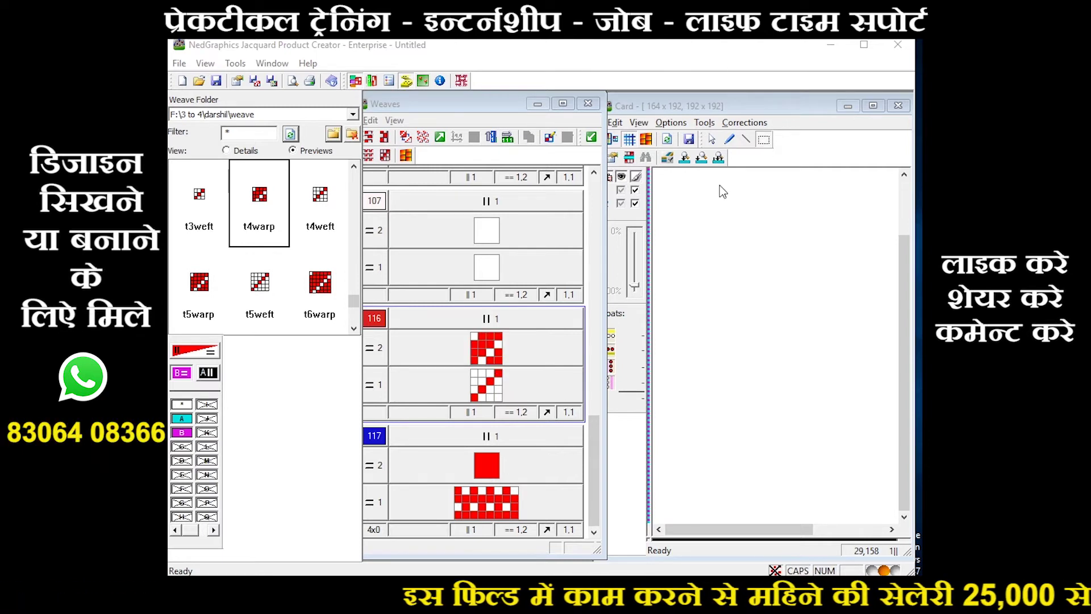
pyautogui.click(667, 141)
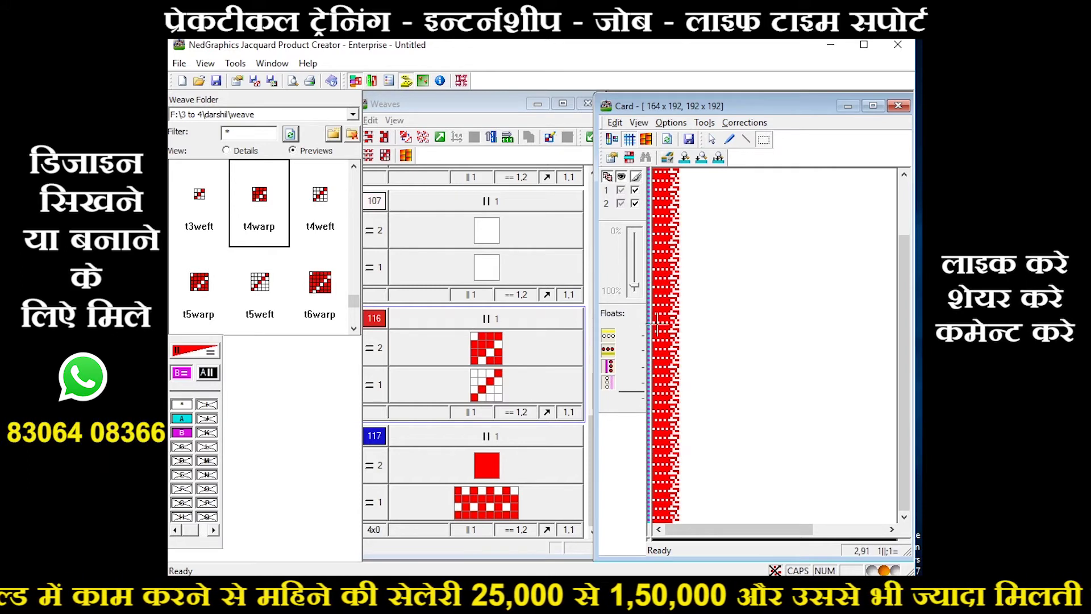
# Show the card in warp/weft colours and inspect it zoomed in from left to right edge.
pyautogui.click(638, 124)
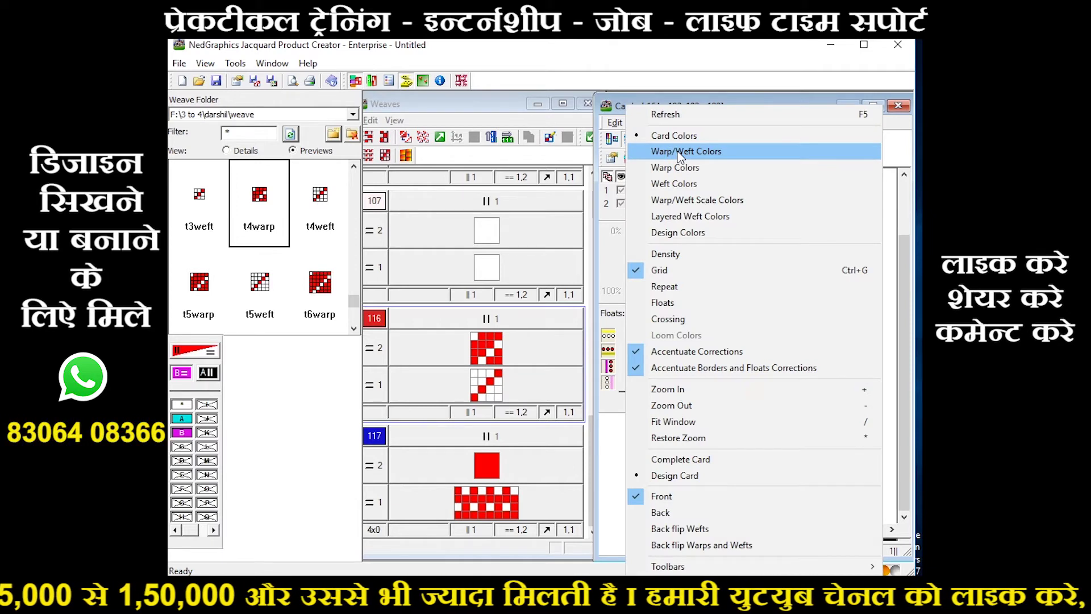
pyautogui.click(680, 152)
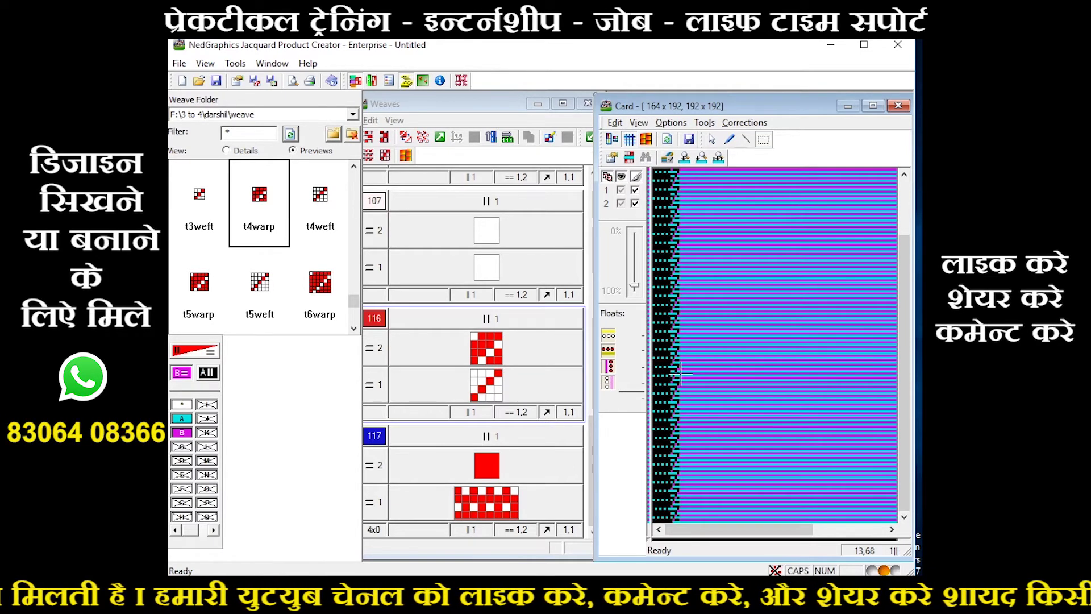
pyautogui.scroll(1, 680, 374)
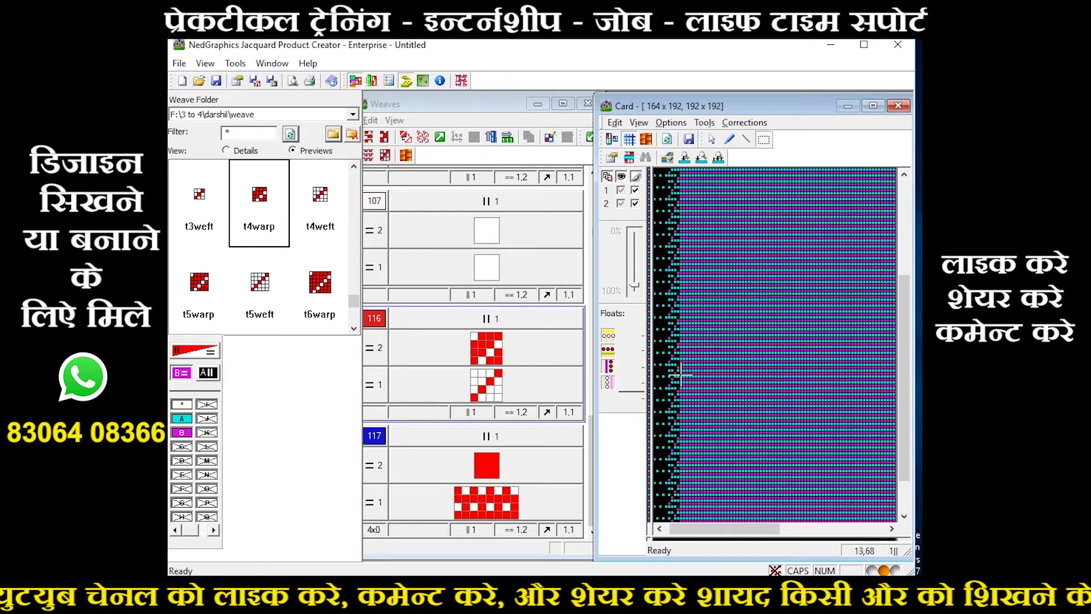
pyautogui.scroll(1, 680, 373)
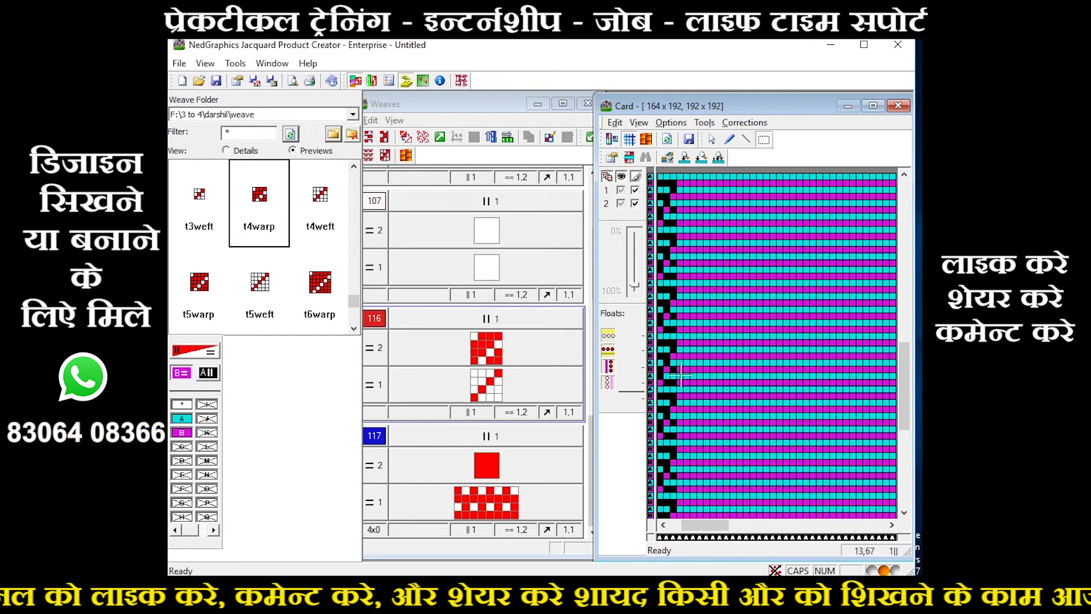
pyautogui.click(882, 106)
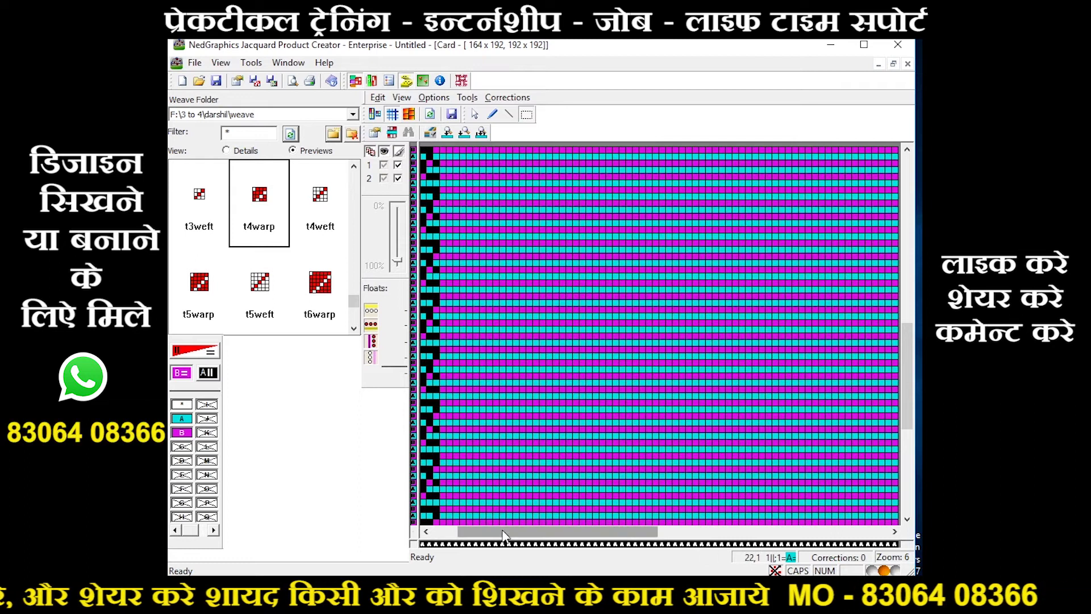
pyautogui.moveTo(502, 534); pyautogui.dragTo(478, 534)
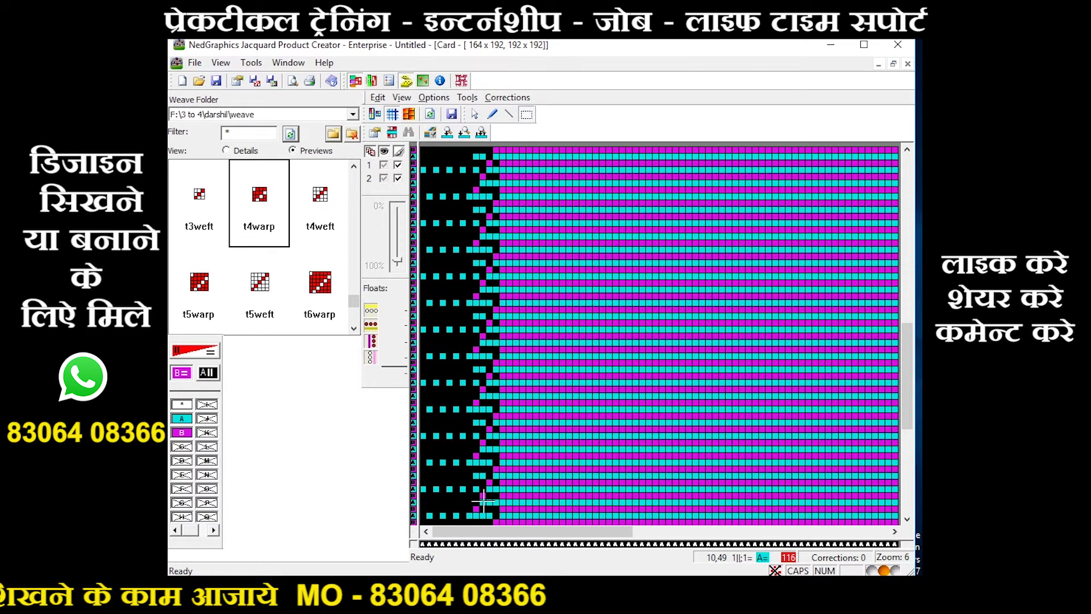
pyautogui.moveTo(580, 531)
pyautogui.mouseDown()
pyautogui.moveTo(837, 532)
pyautogui.moveTo(749, 531)
pyautogui.mouseUp()
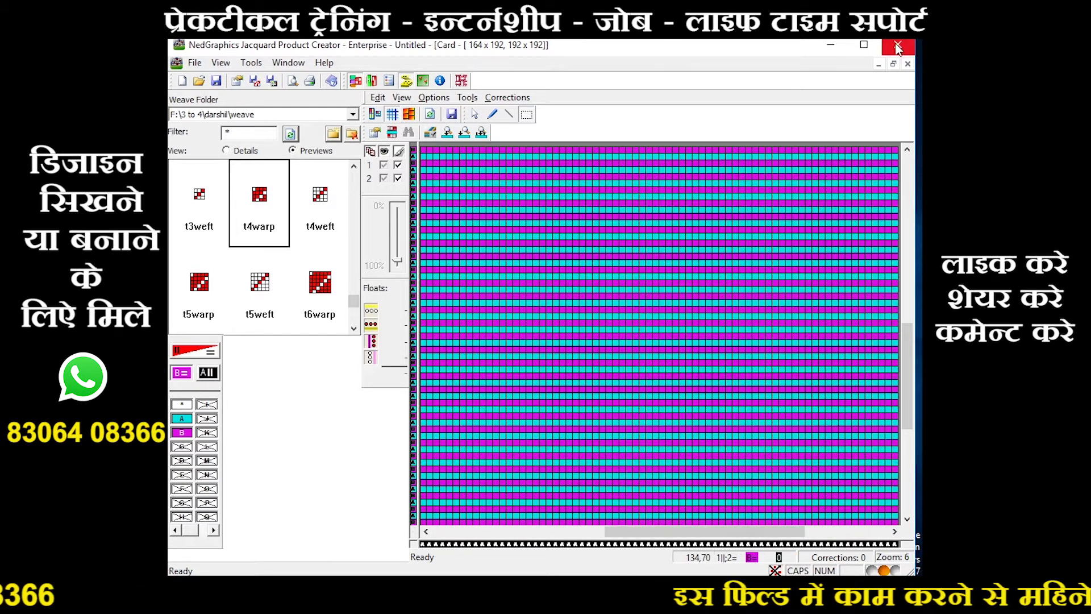
pyautogui.click(893, 63)
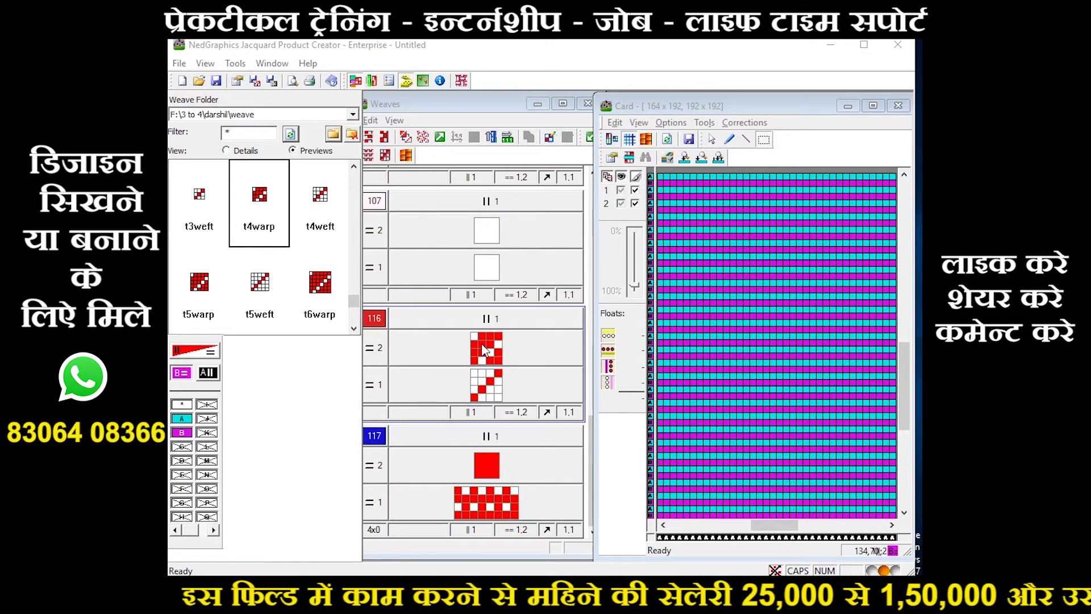
# Confirm the T4WARP weave on colour 116's second entry and regenerate the card.
pyautogui.doubleClick(484, 349)
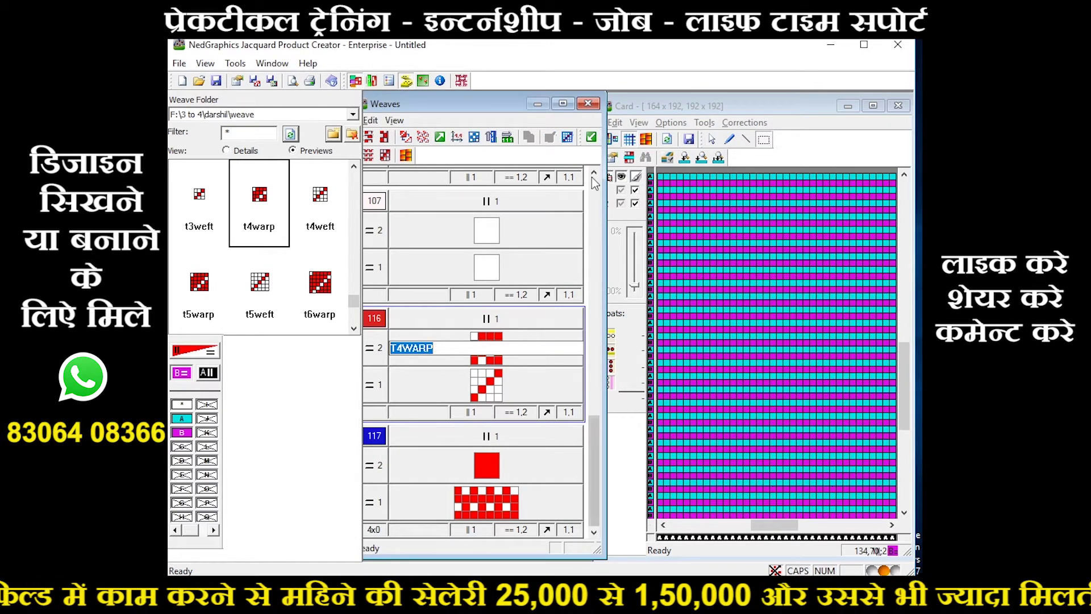
pyautogui.click(592, 138)
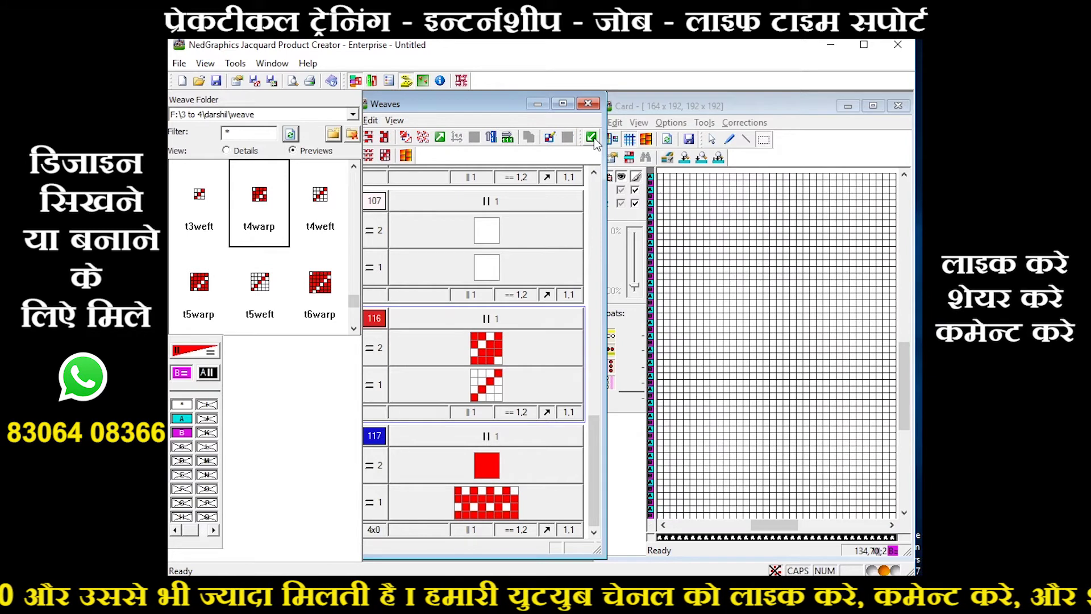
pyautogui.click(667, 140)
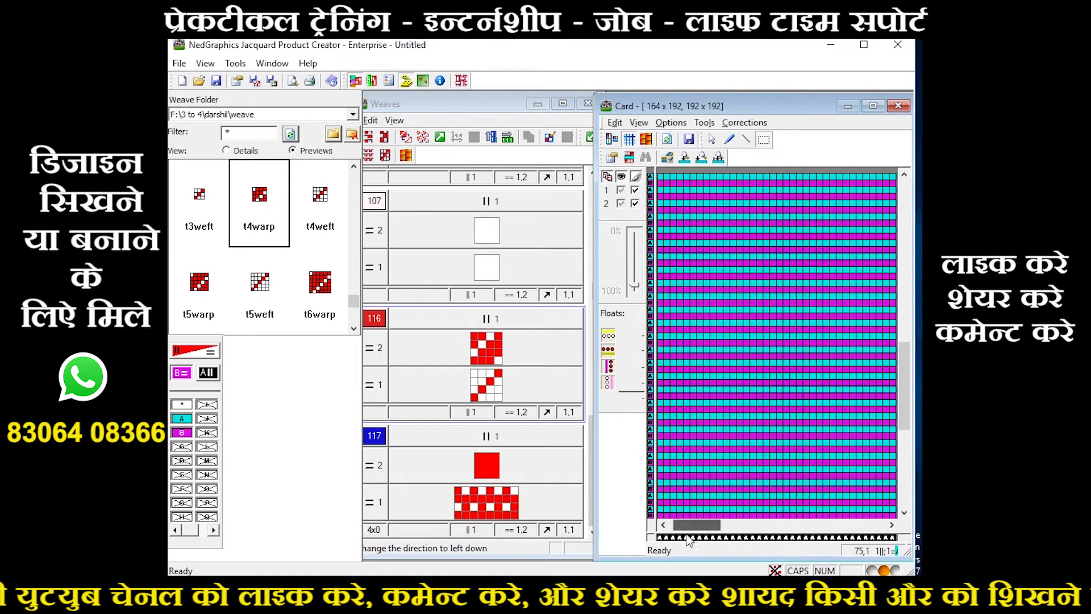
pyautogui.moveTo(697, 524)
pyautogui.mouseDown()
pyautogui.moveTo(861, 525)
pyautogui.moveTo(690, 524)
pyautogui.mouseUp()
# Scroll the Weaves list to the top and edit colour 0's weft weave name.
pyautogui.click(509, 365)
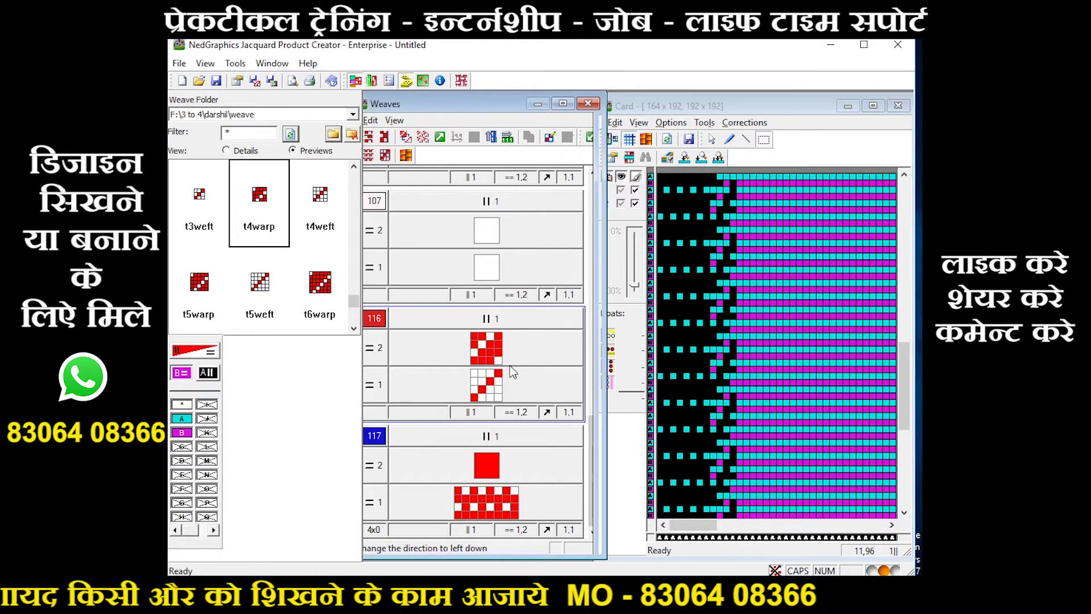
pyautogui.moveTo(594, 421); pyautogui.dragTo(594, 181)
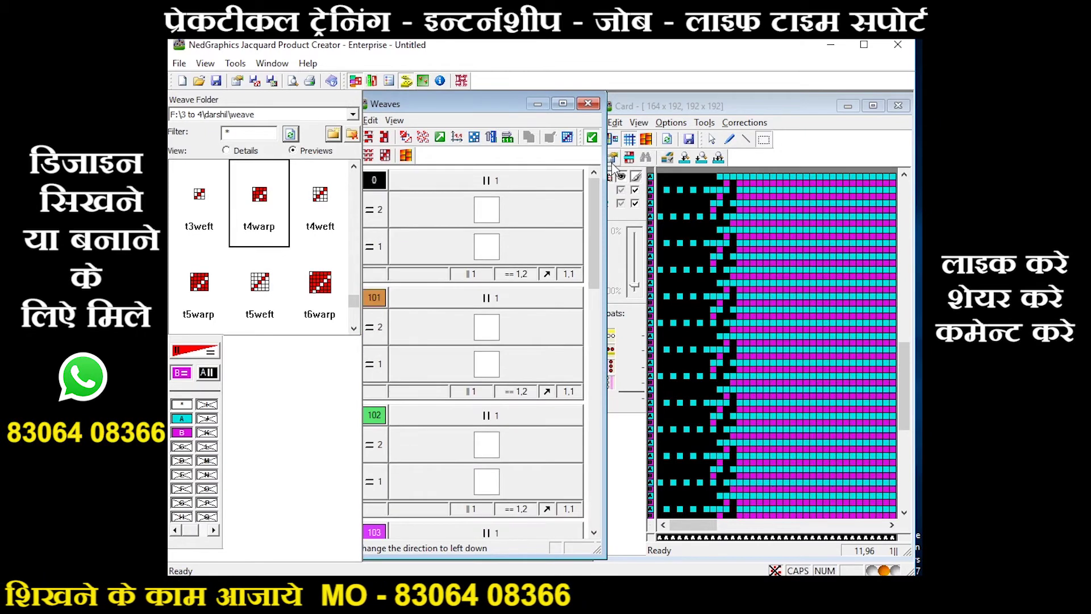
pyautogui.click(375, 182)
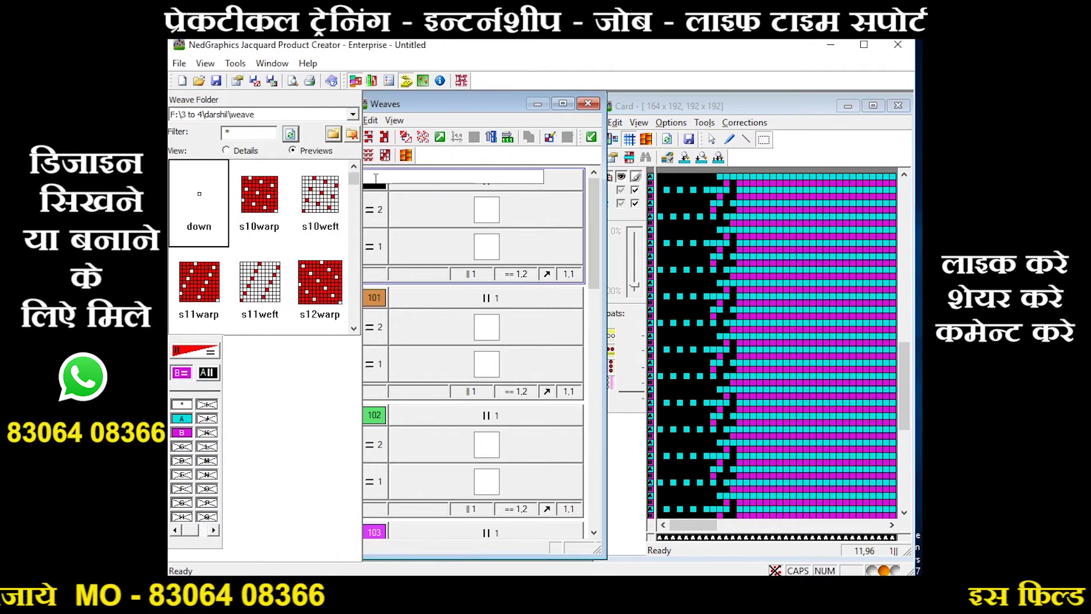
pyautogui.click(484, 243)
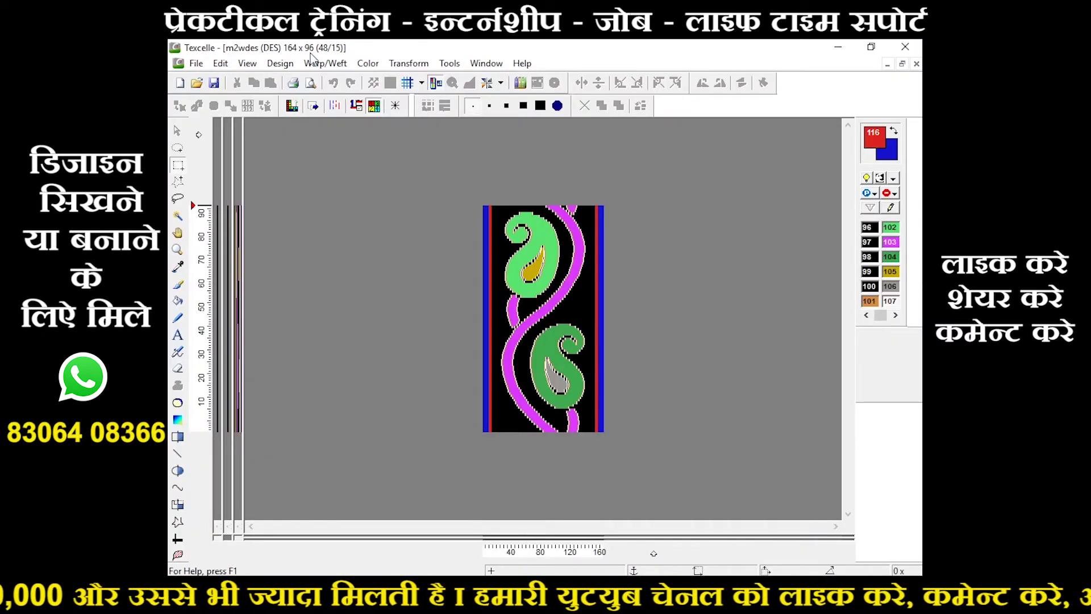
# Compute 96 ÷ 5 in Windows Calculator, giving 19.2.
pyautogui.click(362, 553)
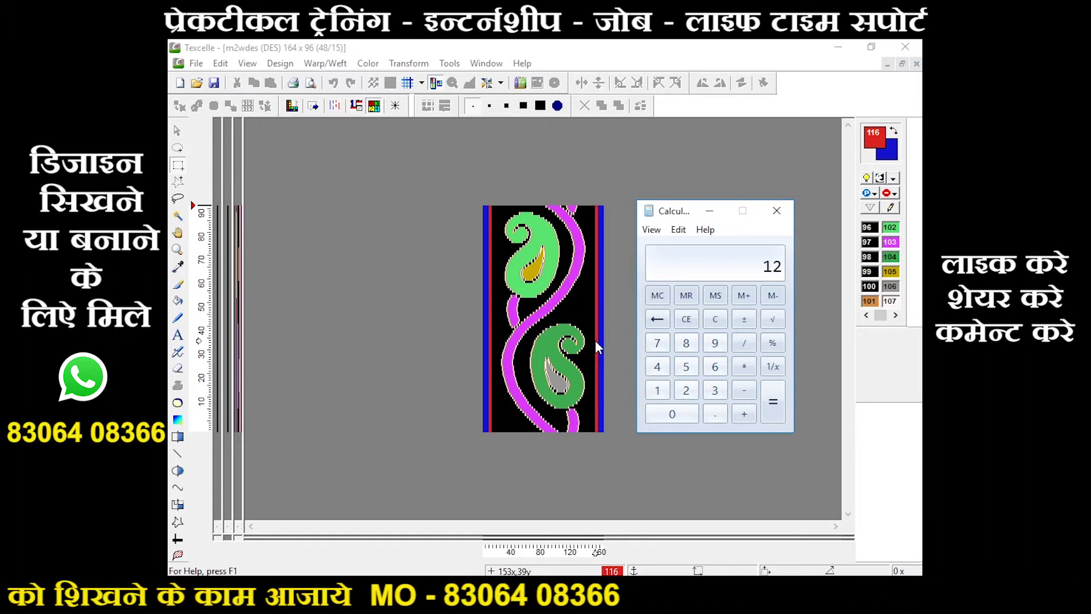
pyautogui.click(661, 371)
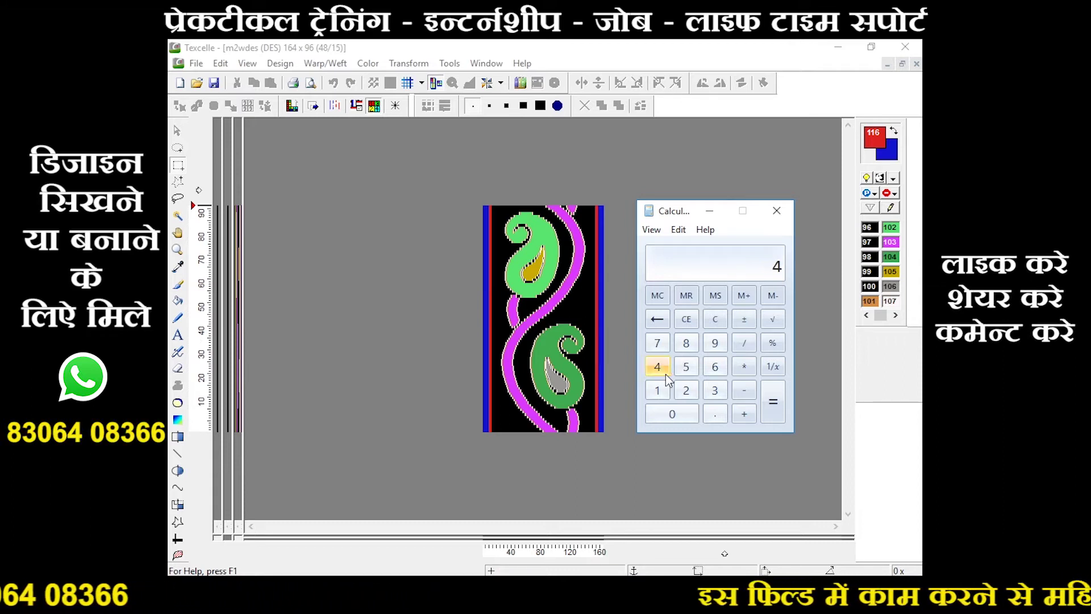
pyautogui.click(714, 318)
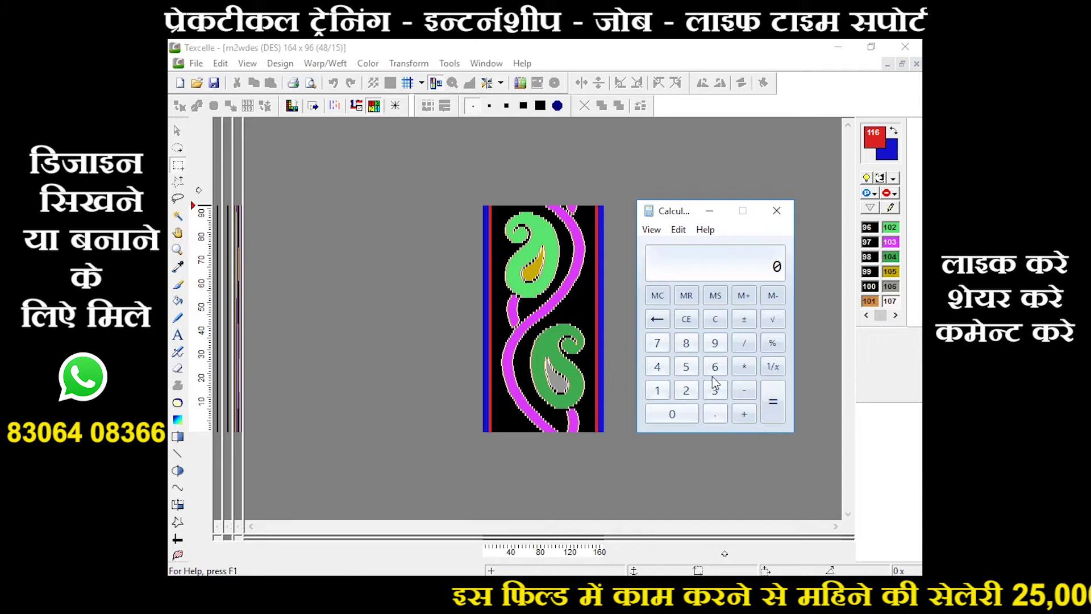
pyautogui.click(706, 372)
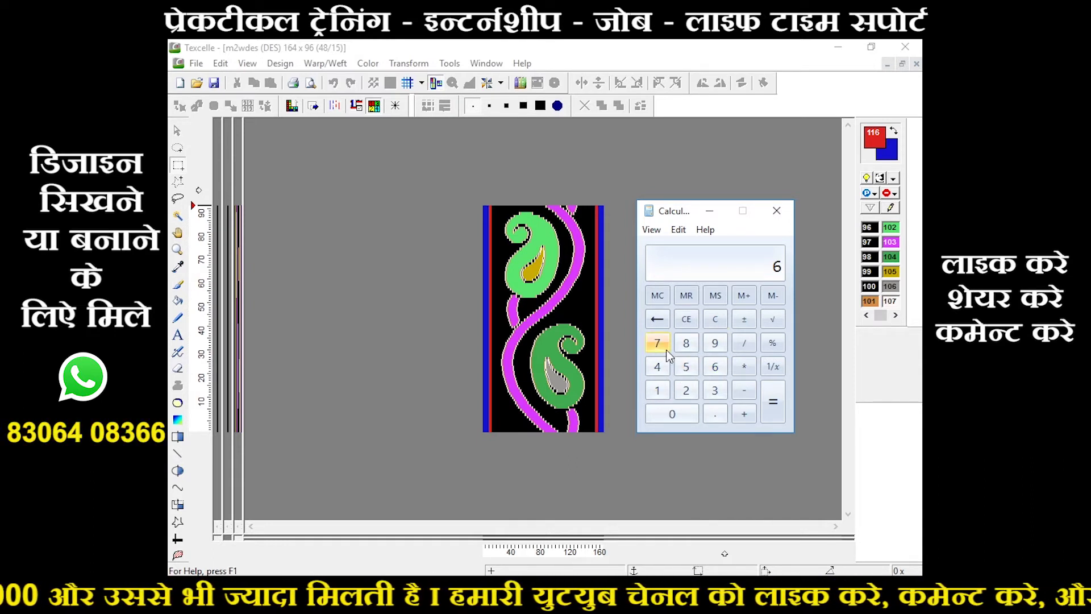
pyautogui.write('96')
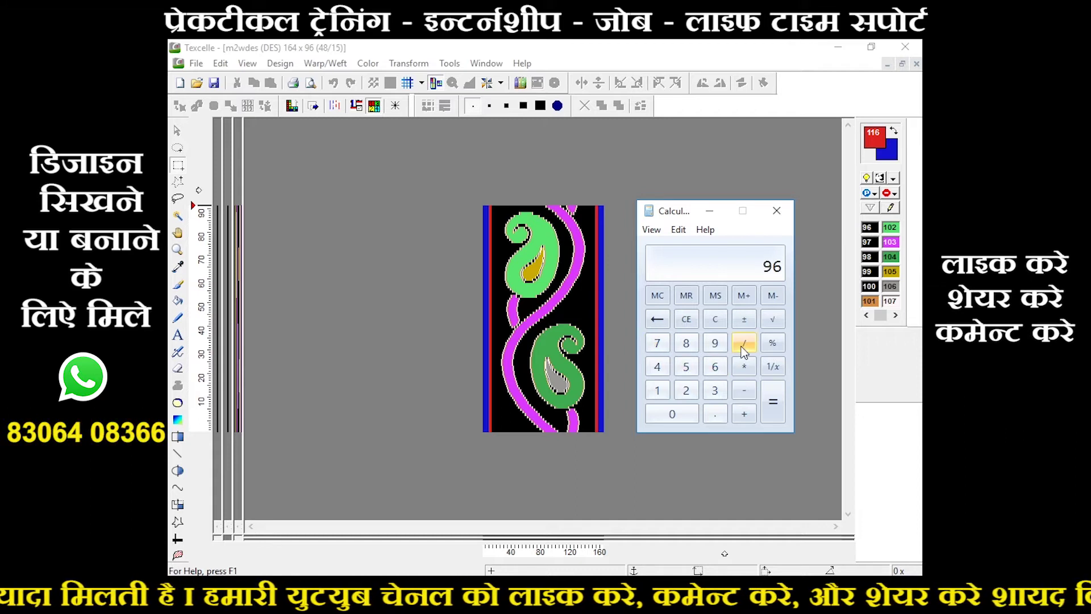
pyautogui.click(686, 368)
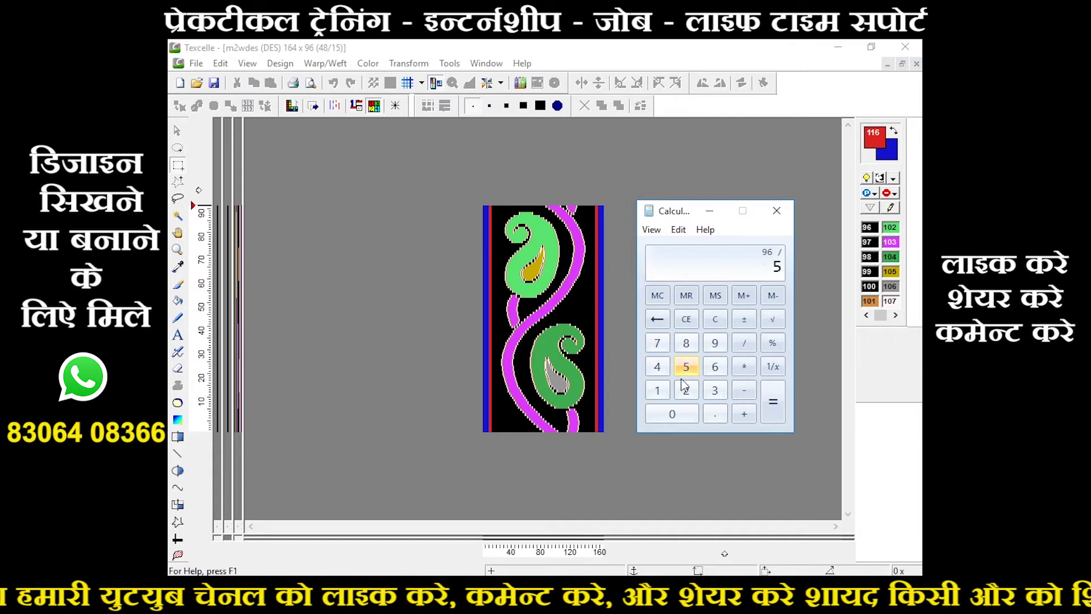
pyautogui.click(776, 410)
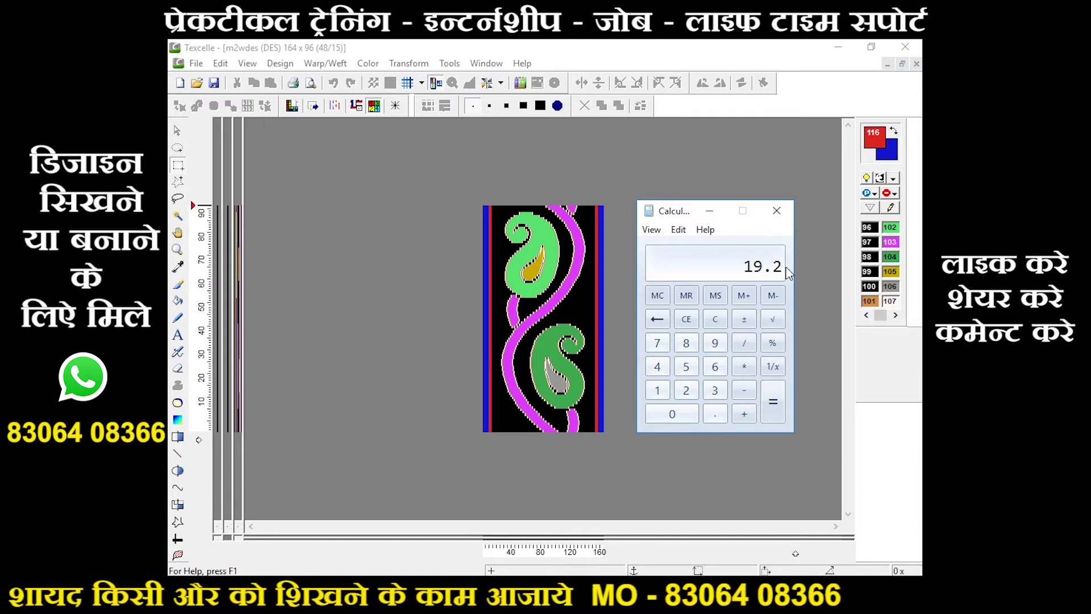
# Compute 96 ÷ 7 (13.71428571428571), then close Calculator and return to Product Creator.
pyautogui.click(715, 342)
pyautogui.click(715, 367)
pyautogui.click(744, 348)
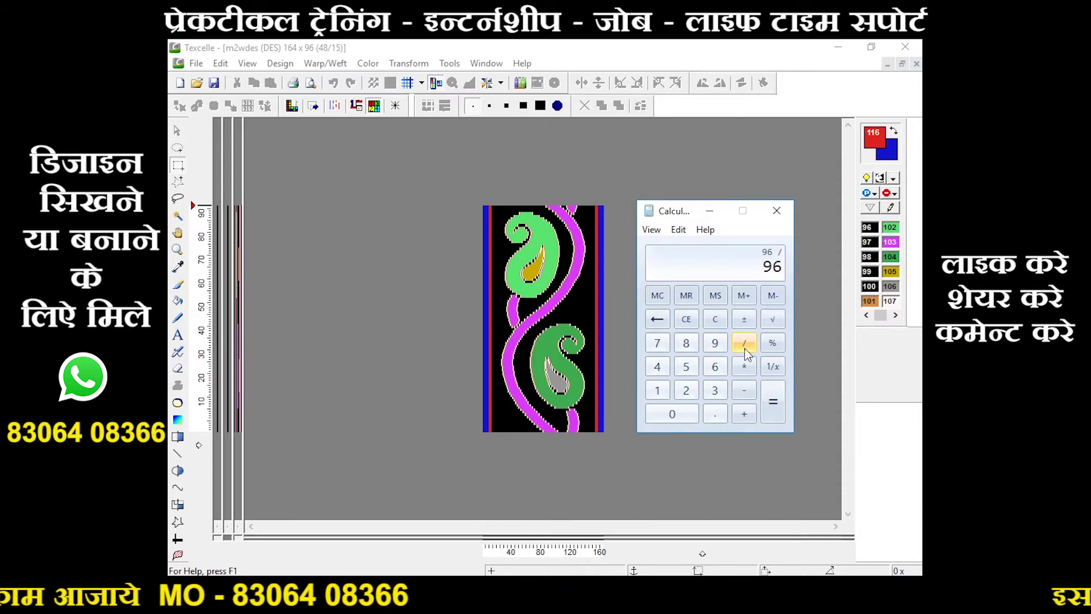
pyautogui.click(660, 345)
pyautogui.click(769, 404)
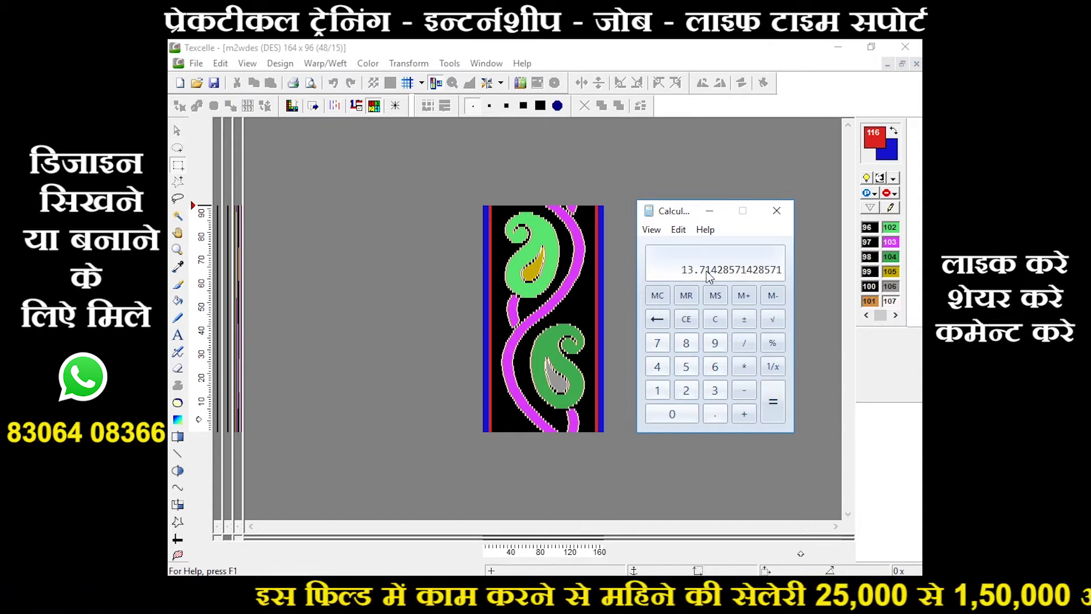
pyautogui.click(709, 210)
pyautogui.click(836, 47)
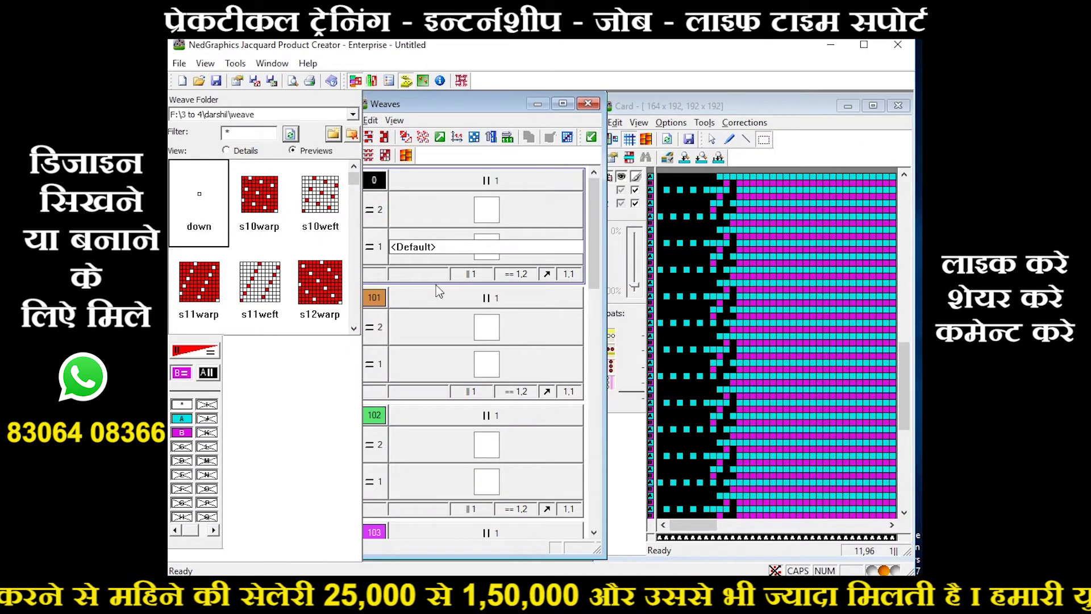
# Name colour 0's weave S5, put s5weft on row =1 and s5warp on row =2, and regenerate the card.
pyautogui.doubleClick(464, 249)
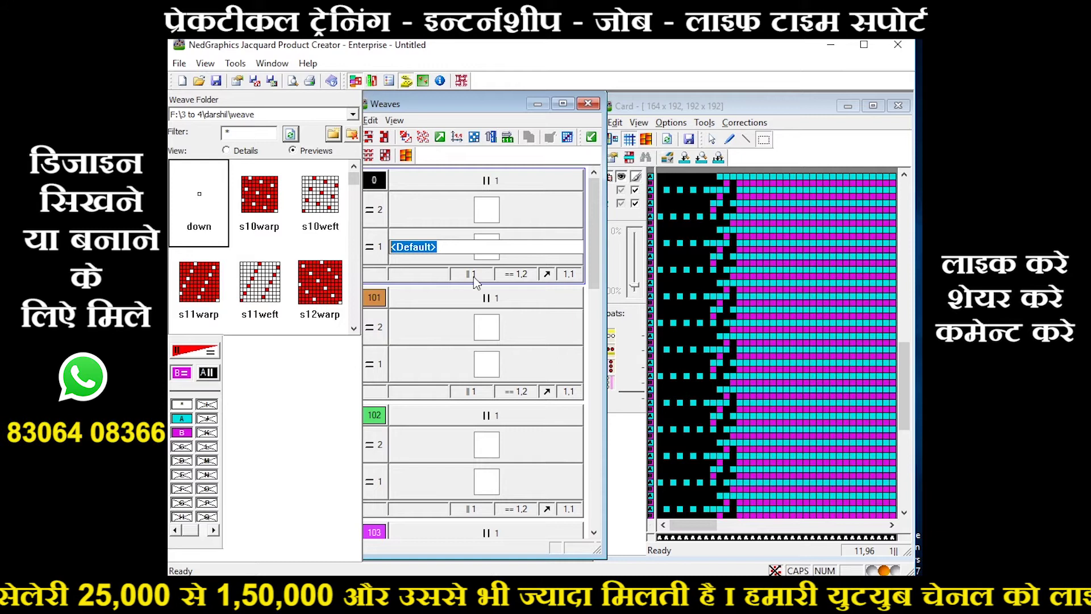
pyautogui.write('S')
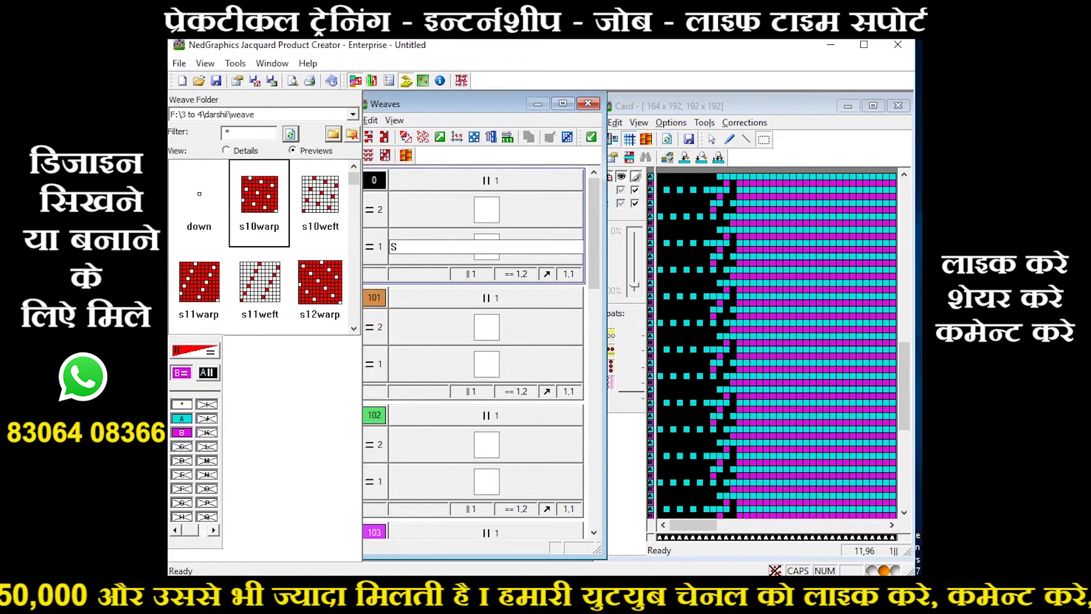
pyautogui.write('5')
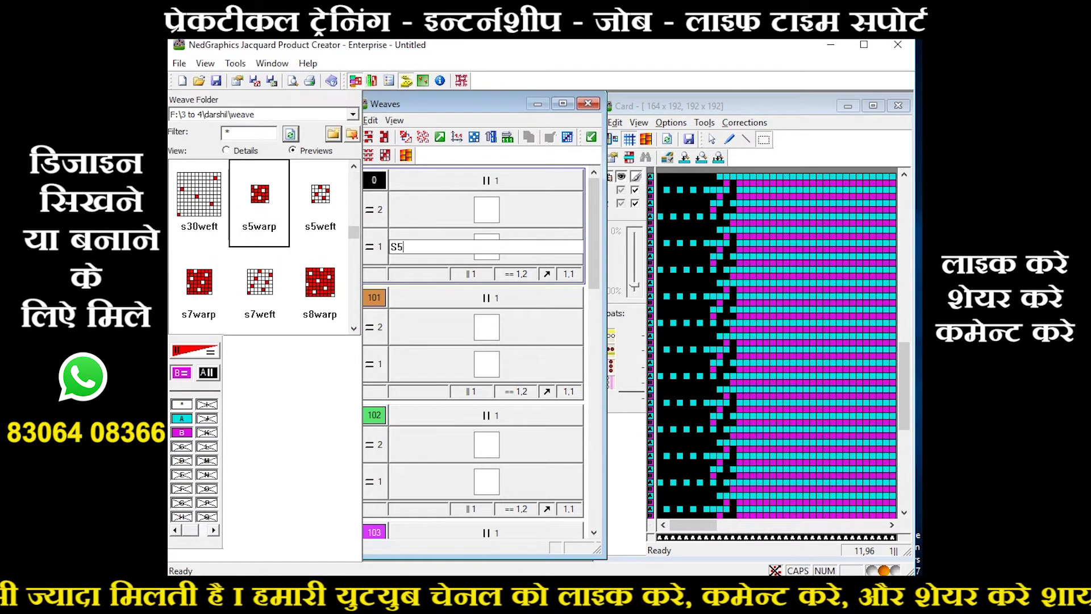
pyautogui.moveTo(320, 194); pyautogui.dragTo(483, 252)
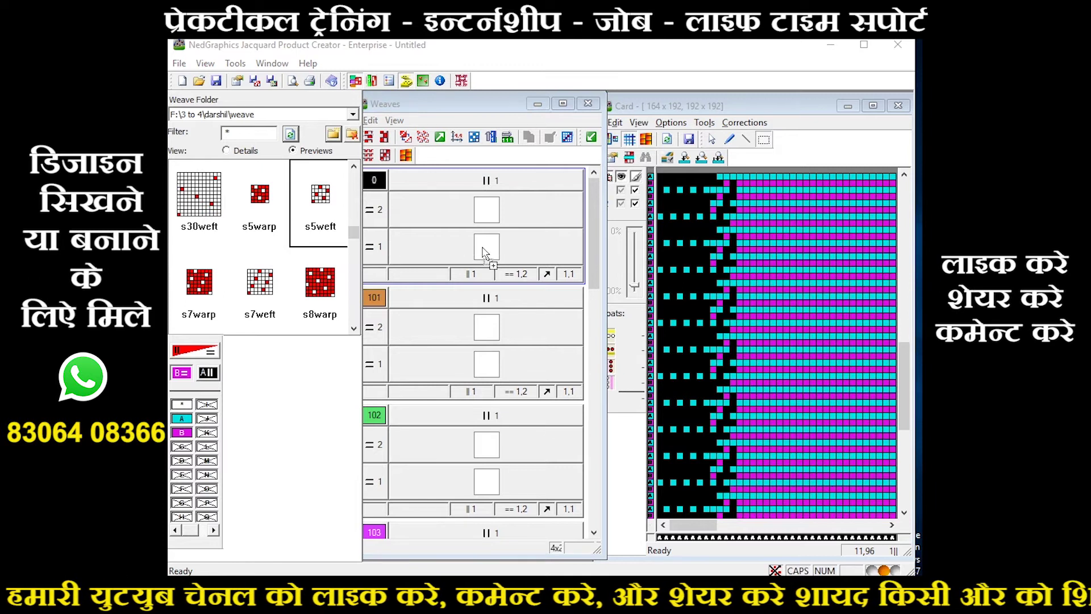
pyautogui.moveTo(265, 196); pyautogui.dragTo(492, 223)
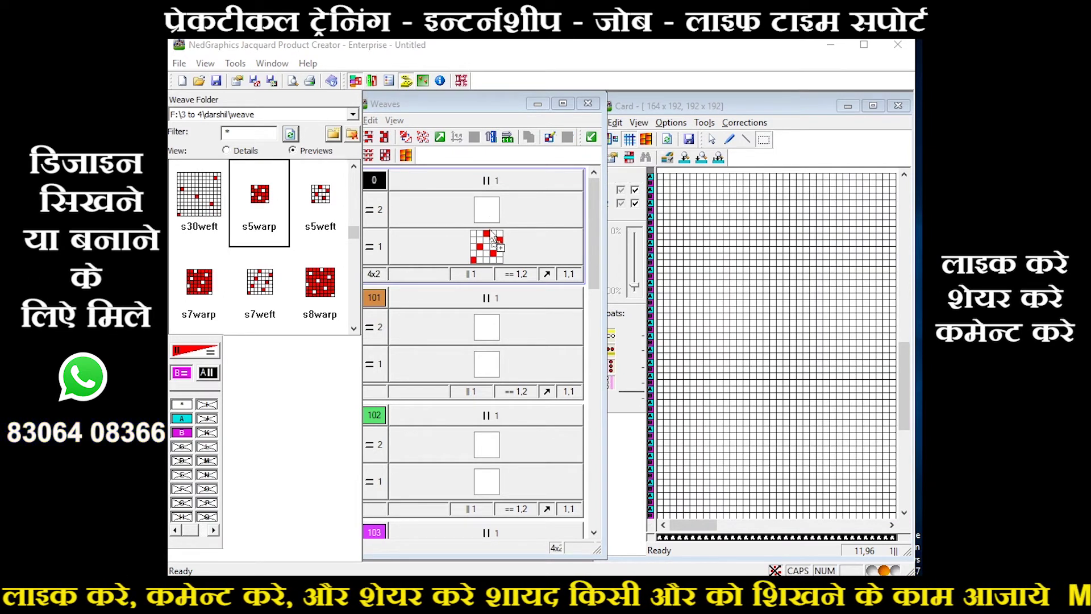
pyautogui.click(668, 140)
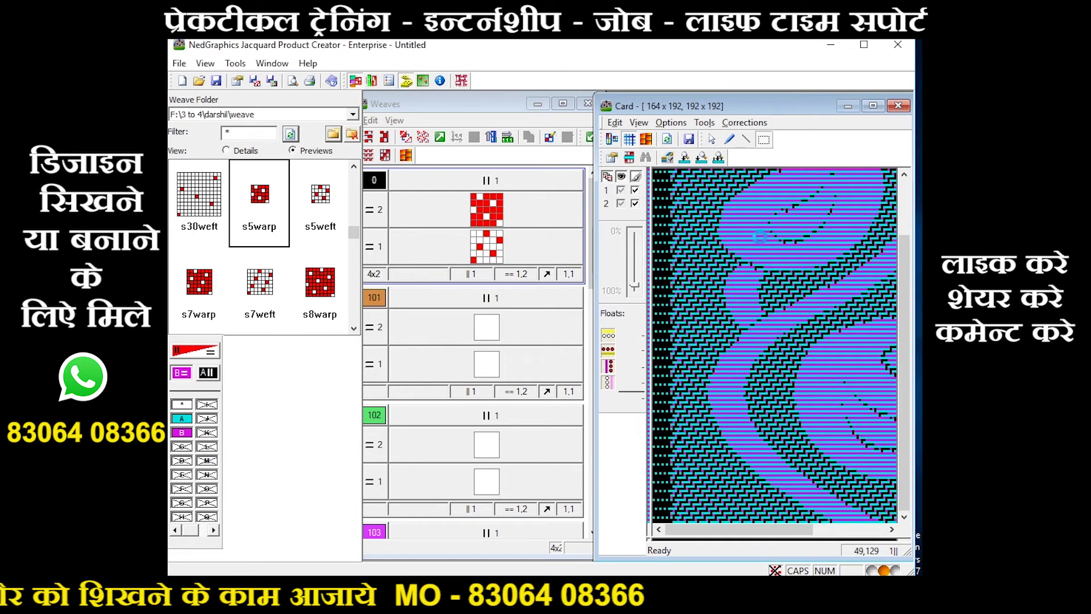
# Show the card design in repeat, zoomed in, with the Card window maximized.
pyautogui.scroll(-3, 761, 237)
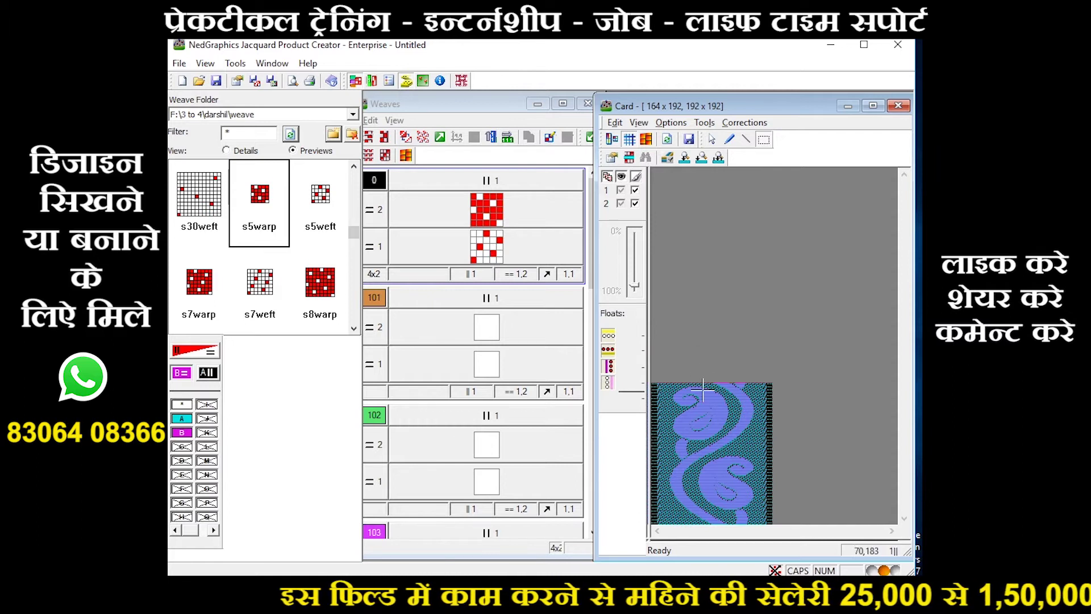
pyautogui.click(648, 142)
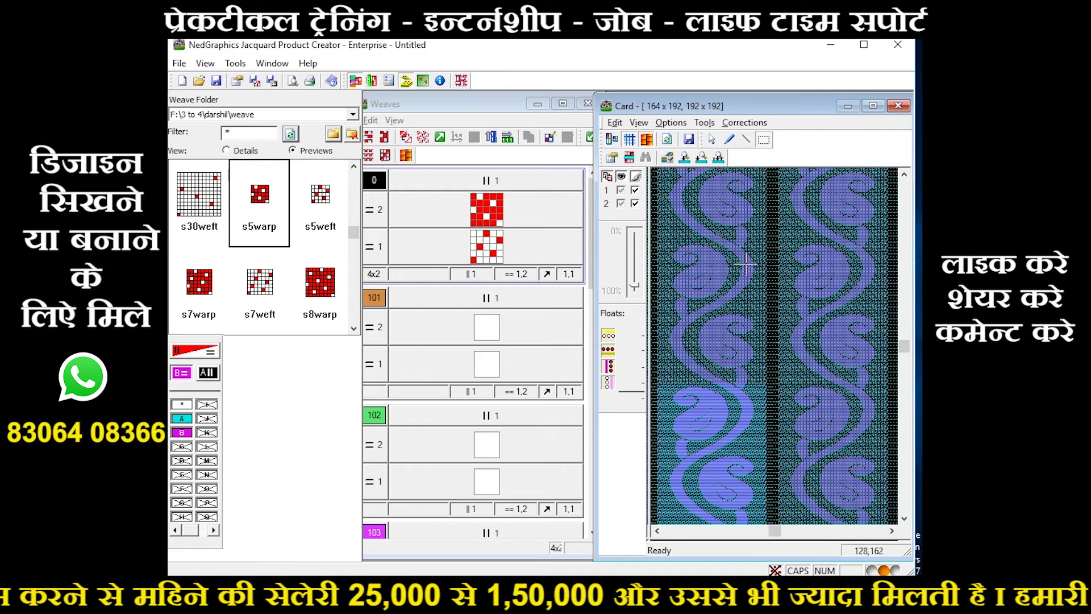
pyautogui.scroll(1, 745, 263)
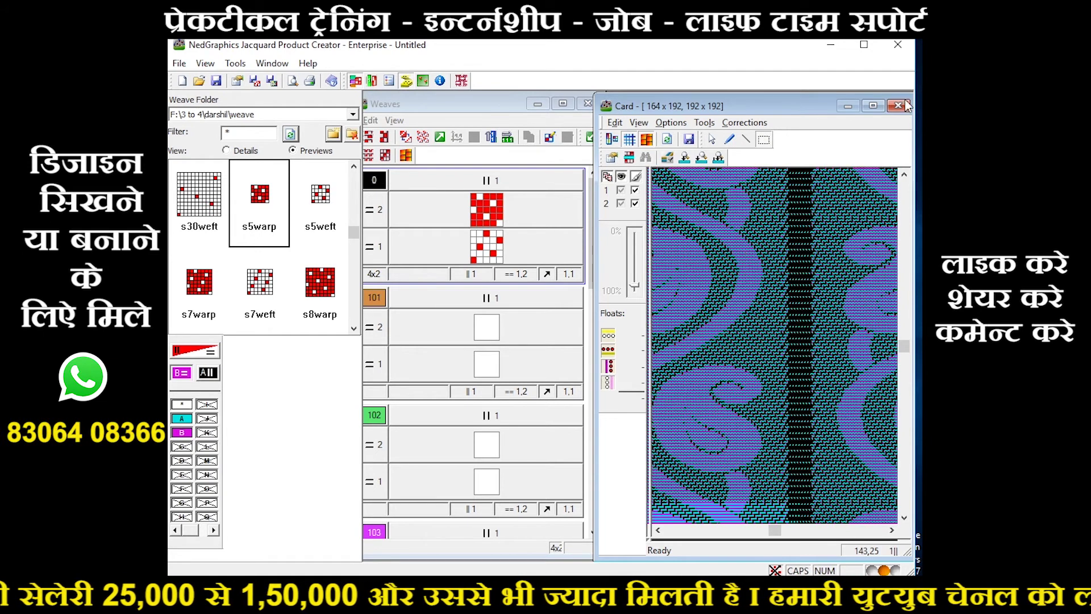
pyautogui.click(873, 105)
pyautogui.scroll(2, 703, 405)
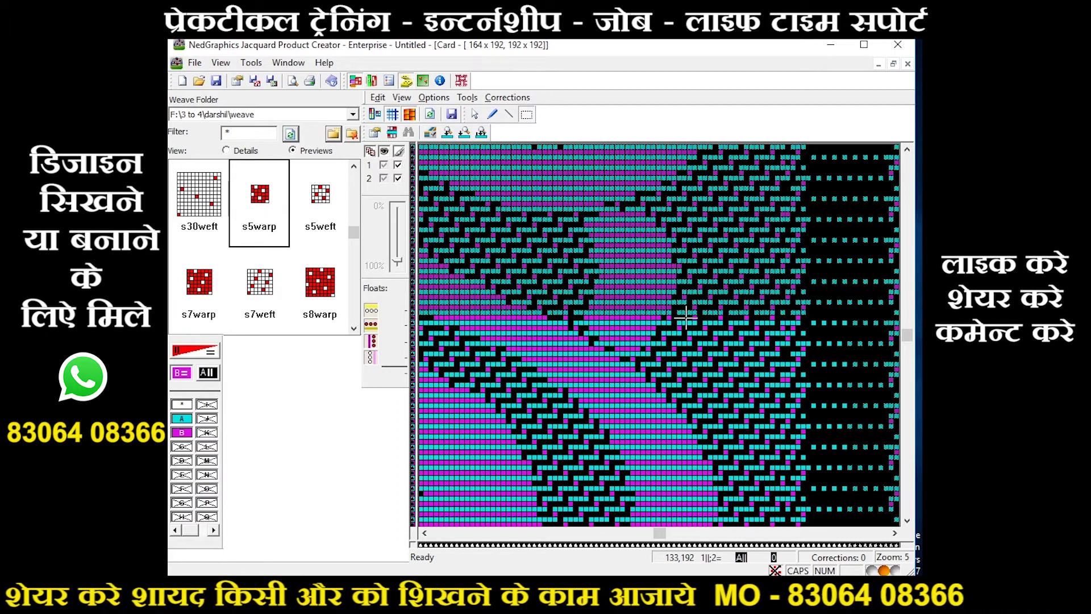
# Swap colour 0 to s8weft on row =1 and s8warp on row =2, then regenerate and inspect the card.
pyautogui.click(893, 64)
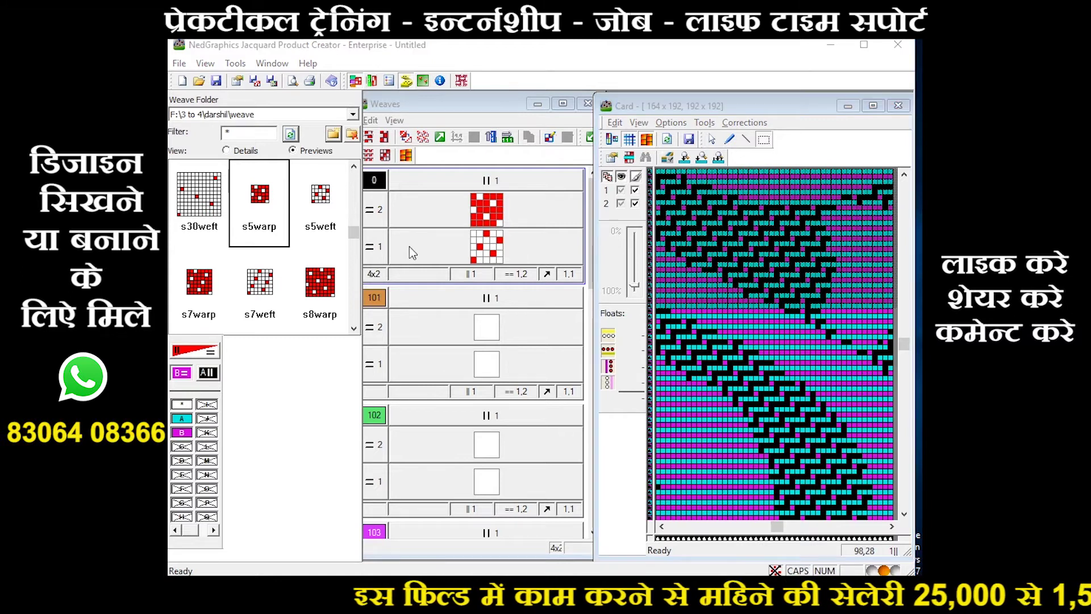
pyautogui.click(354, 328)
pyautogui.moveTo(203, 287); pyautogui.dragTo(514, 239)
pyautogui.moveTo(317, 196); pyautogui.dragTo(503, 212)
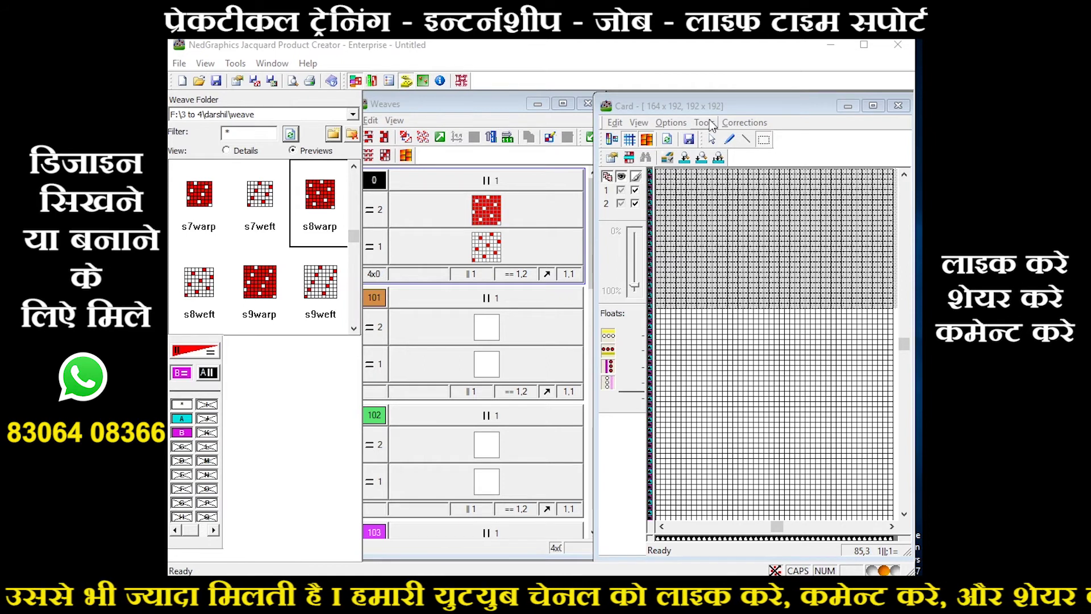
pyautogui.click(669, 141)
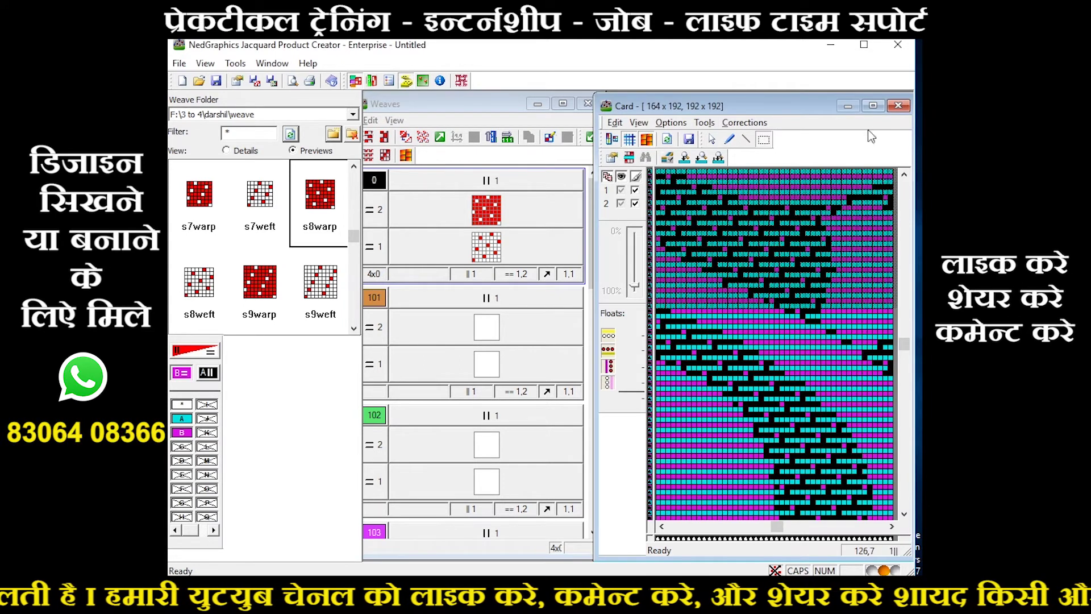
pyautogui.click(872, 107)
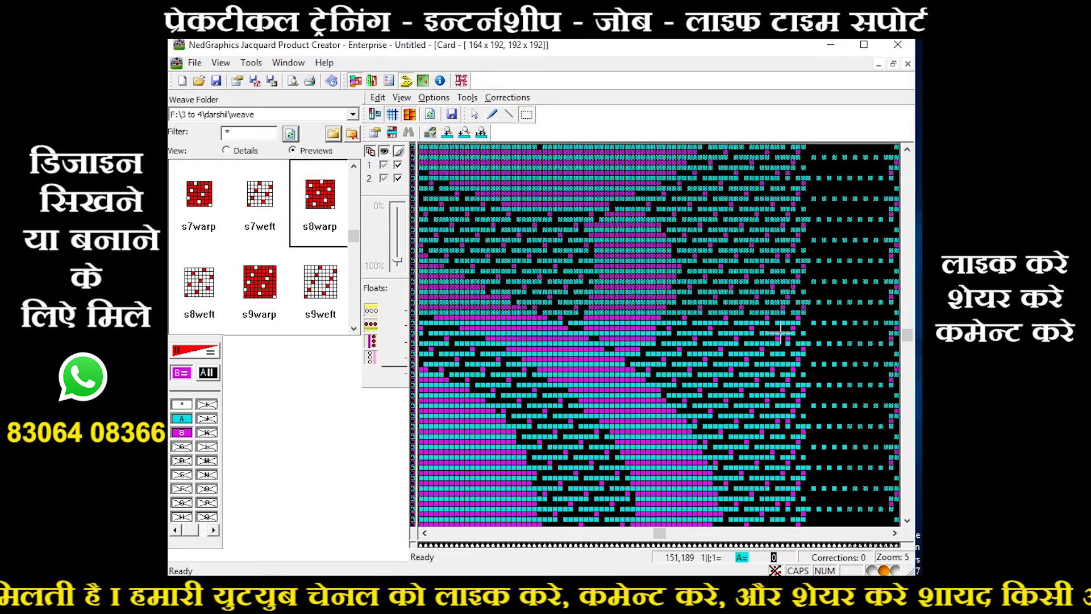
pyautogui.click(893, 63)
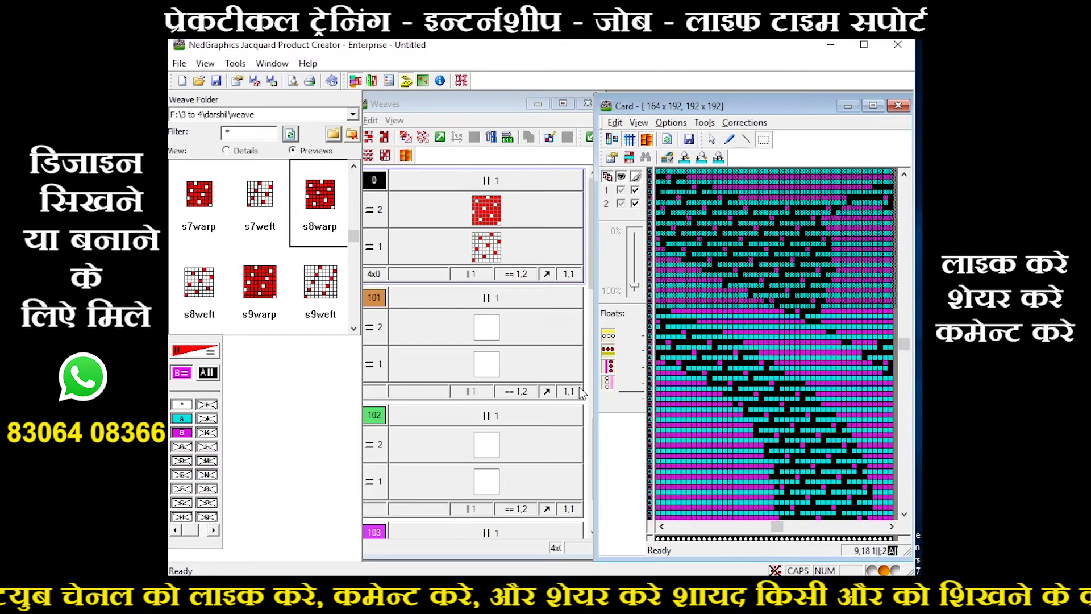
# Name colour 105's weave T4 and place t4weft and t4warp on its =1 and =2 rows.
pyautogui.moveTo(596, 276); pyautogui.dragTo(599, 411)
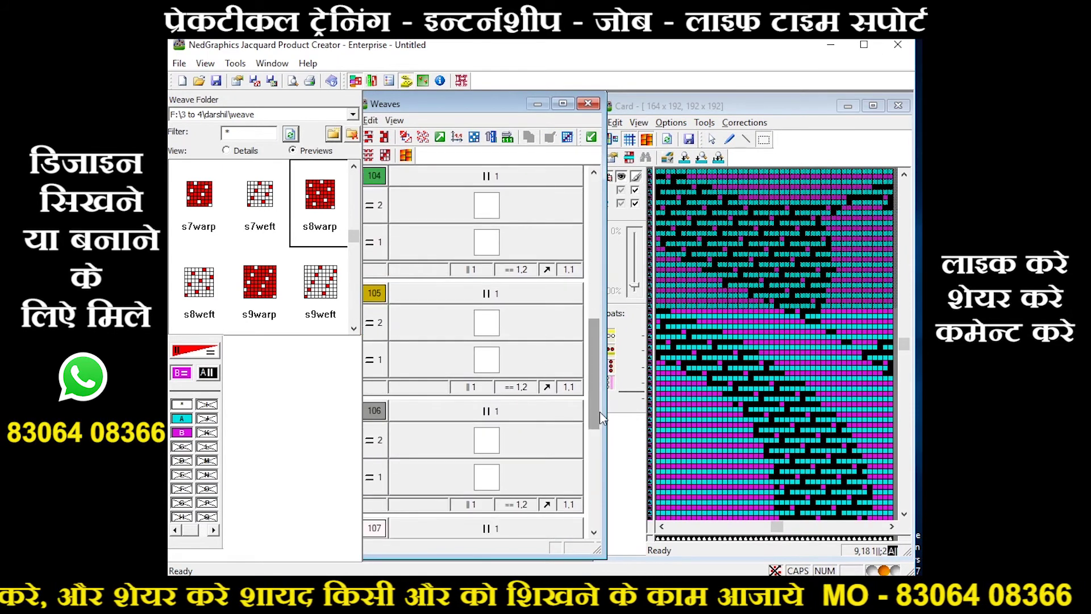
pyautogui.doubleClick(485, 364)
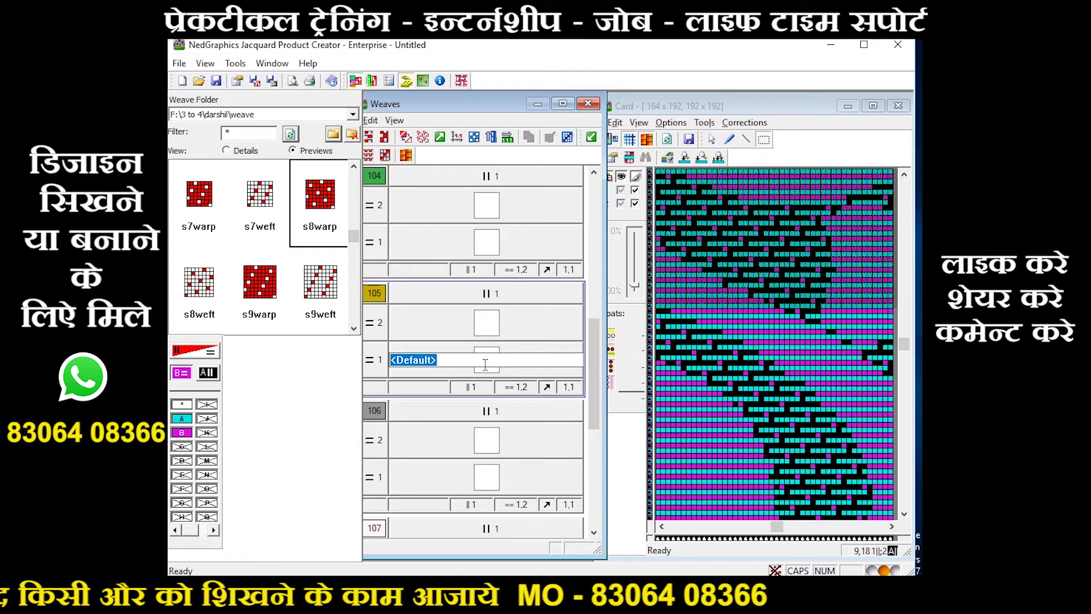
pyautogui.write('T4')
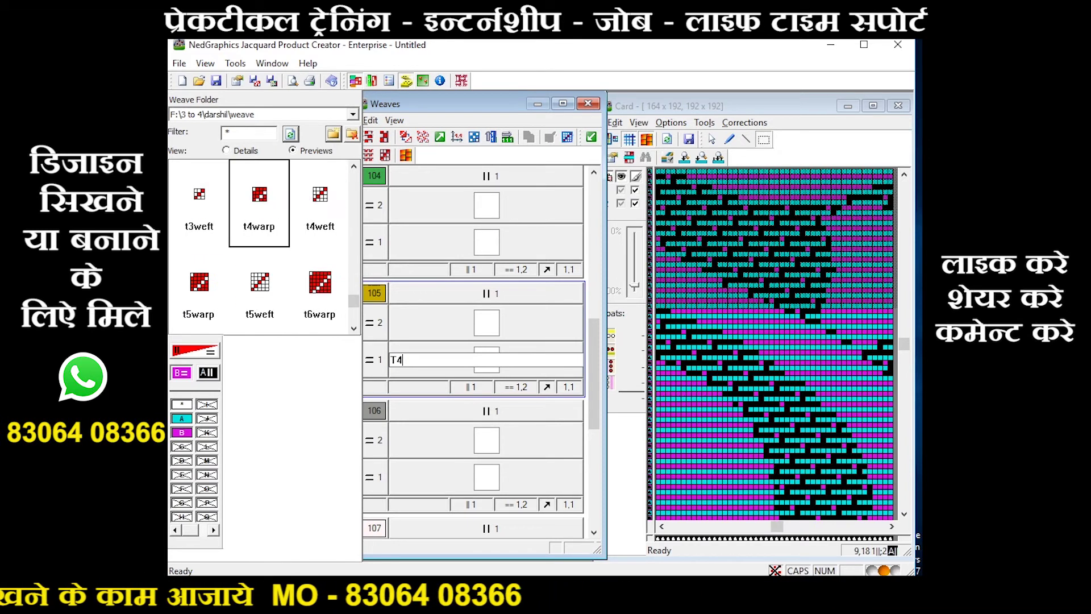
pyautogui.moveTo(320, 196); pyautogui.dragTo(481, 363)
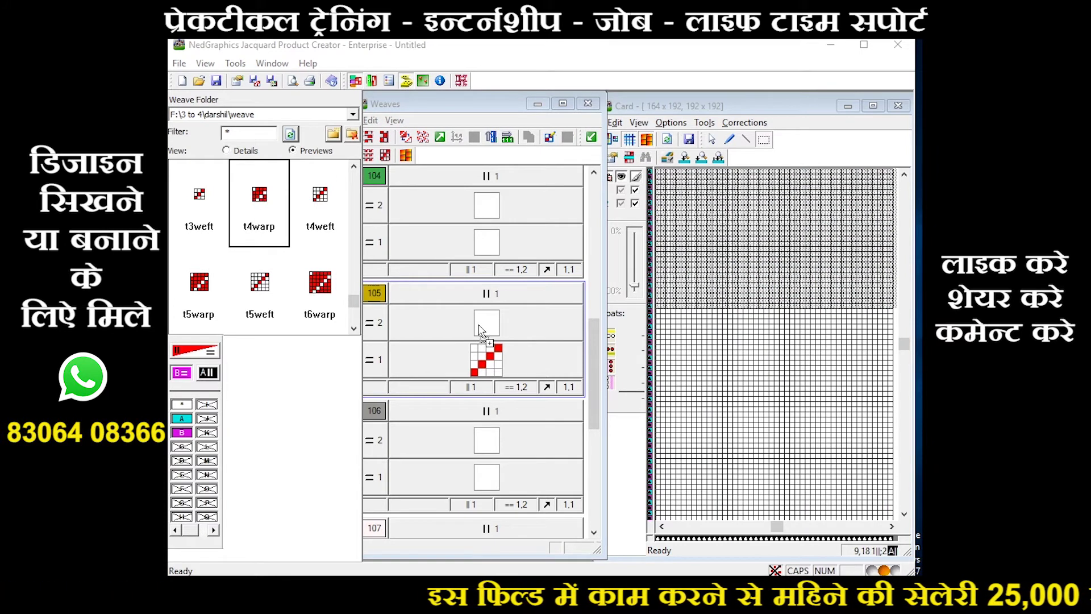
pyautogui.moveTo(479, 330); pyautogui.dragTo(482, 331)
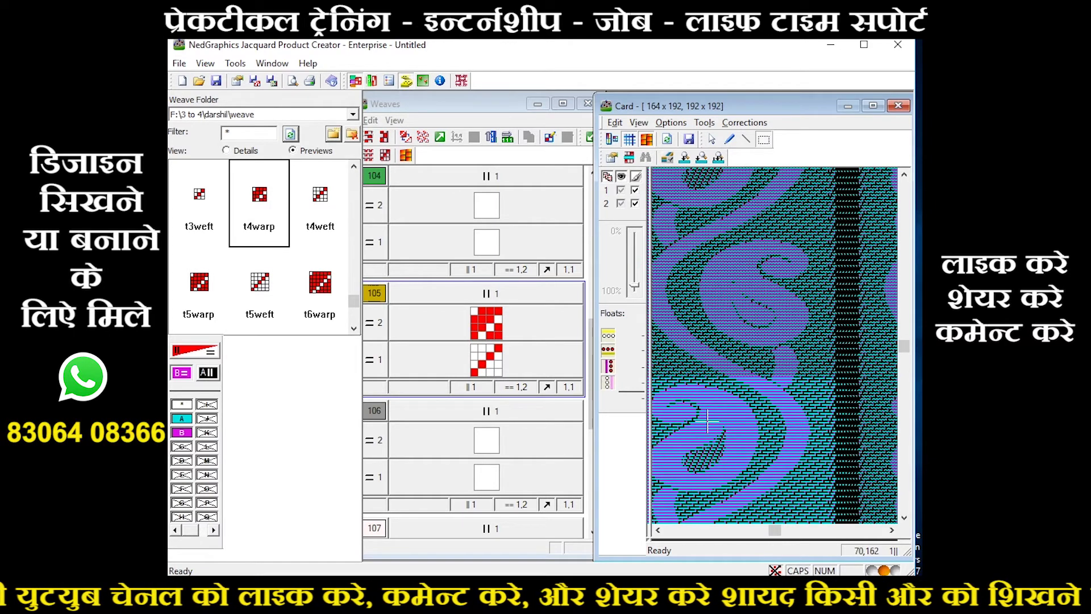
# Set entry 105's weave direction to left-up, confirm t4warp on row =2, and refresh the card.
pyautogui.doubleClick(493, 368)
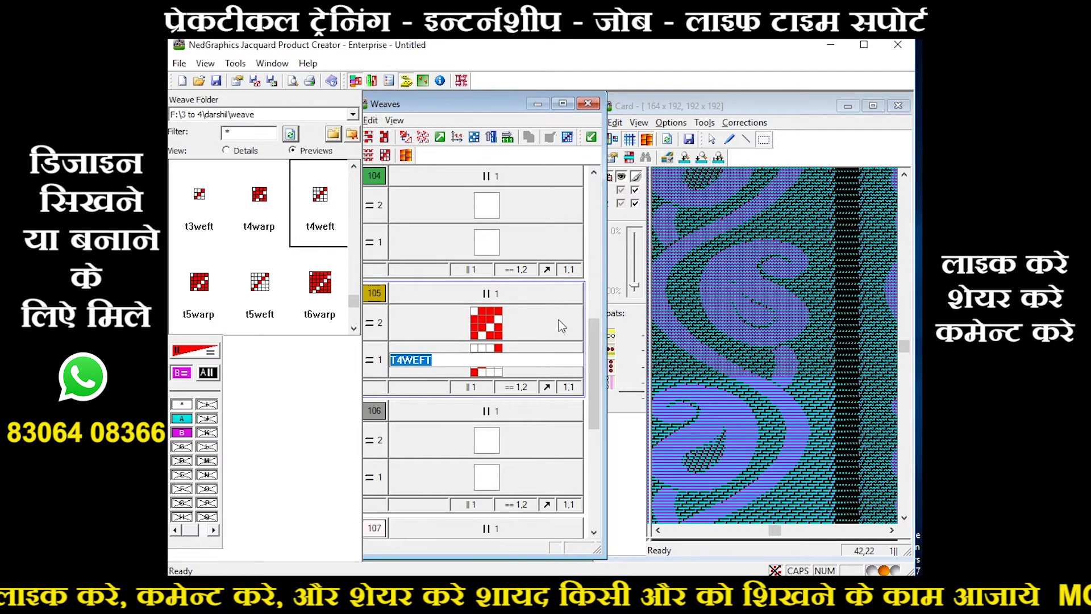
pyautogui.moveTo(606, 166); pyautogui.dragTo(624, 166)
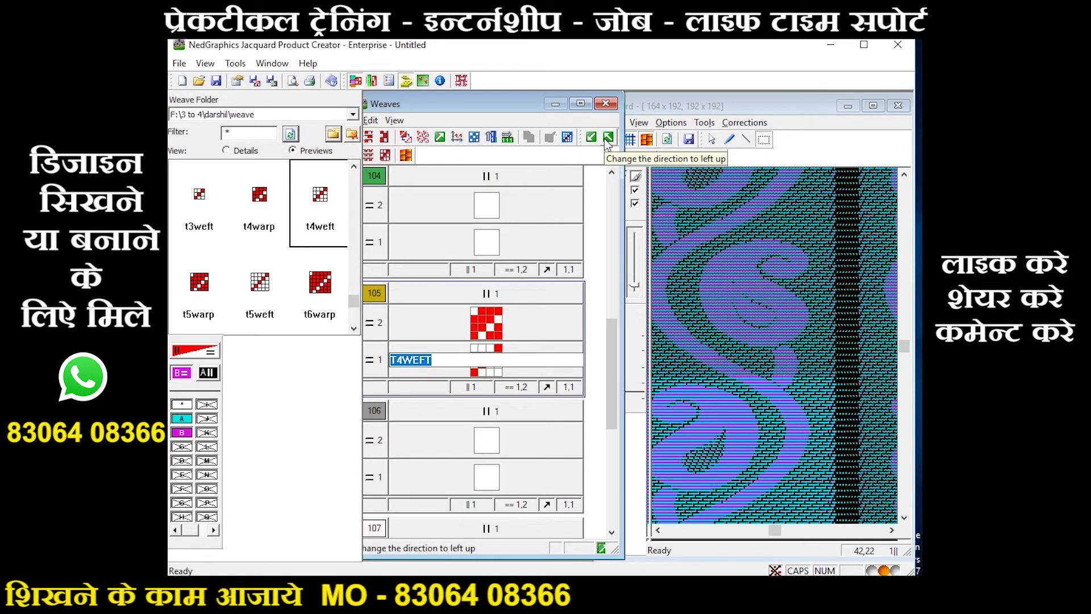
pyautogui.click(608, 137)
pyautogui.doubleClick(518, 309)
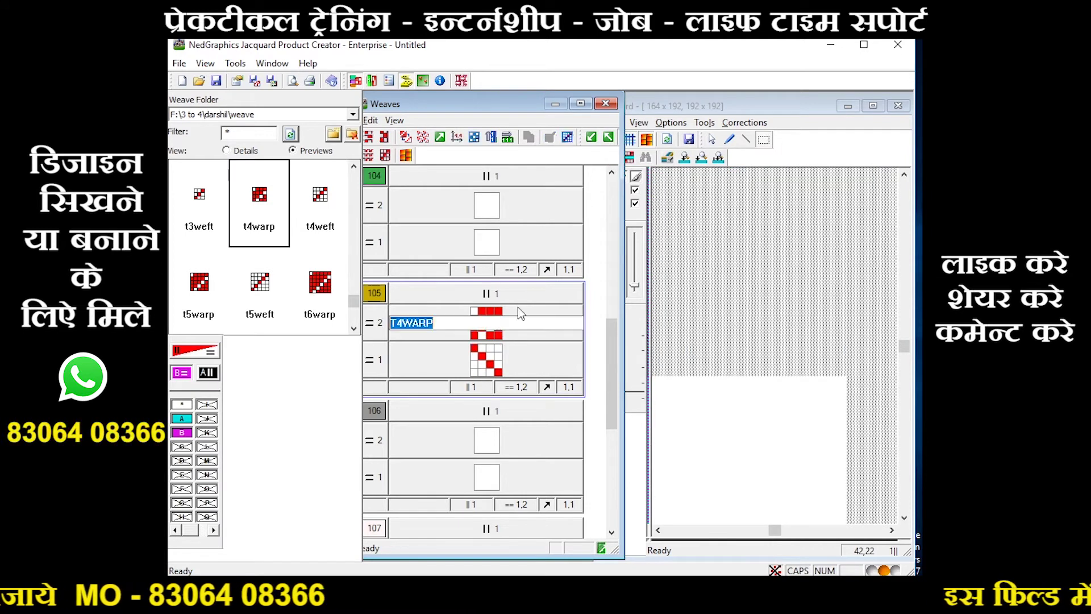
pyautogui.press('Return')
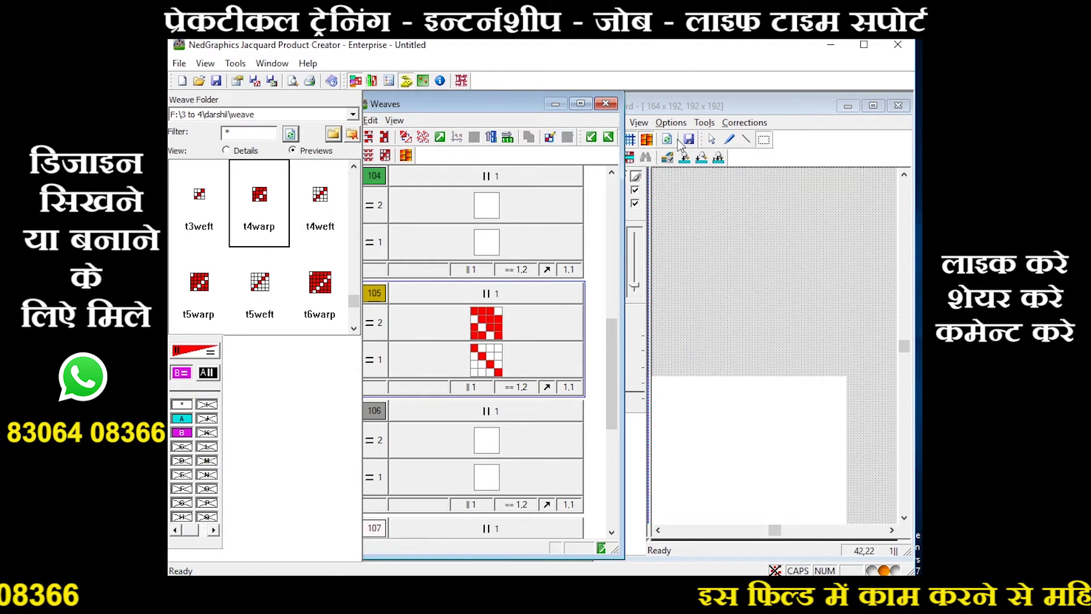
pyautogui.click(669, 141)
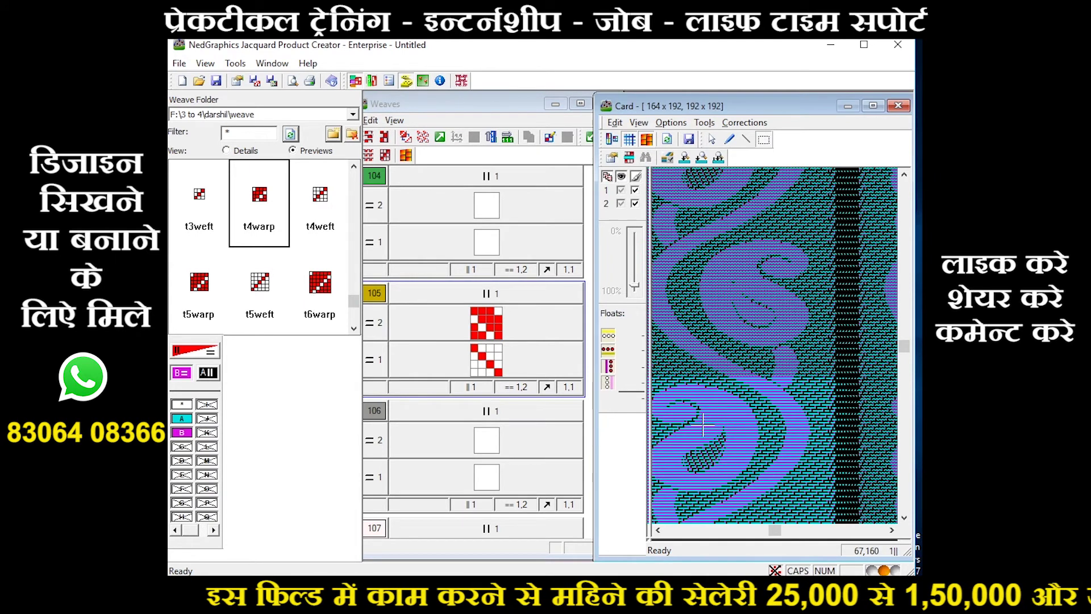
pyautogui.click(646, 158)
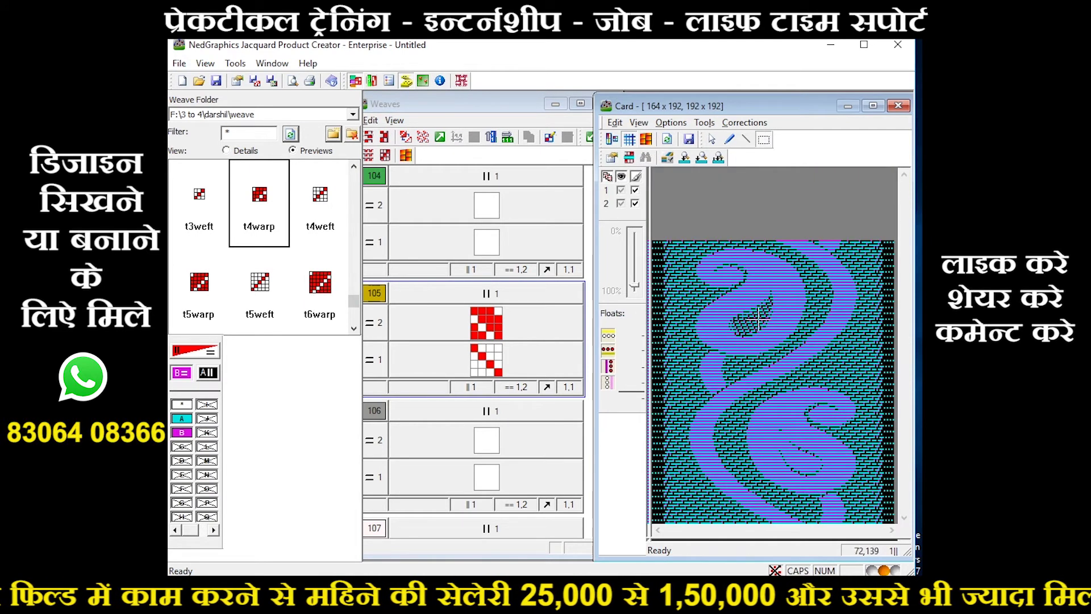
pyautogui.scroll(1, 756, 335)
pyautogui.scroll(1, 757, 335)
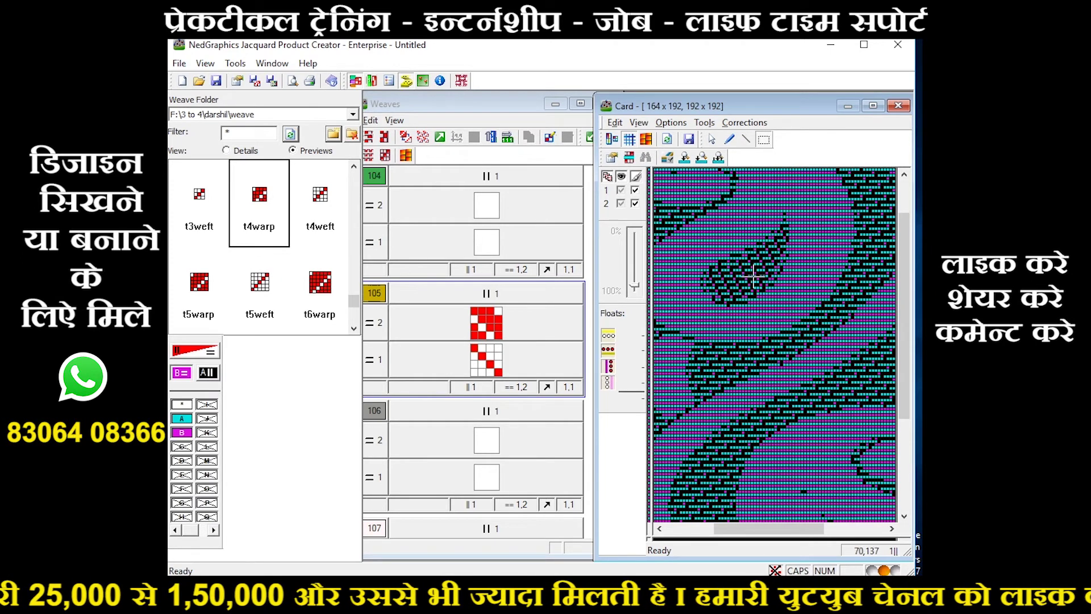
pyautogui.click(873, 107)
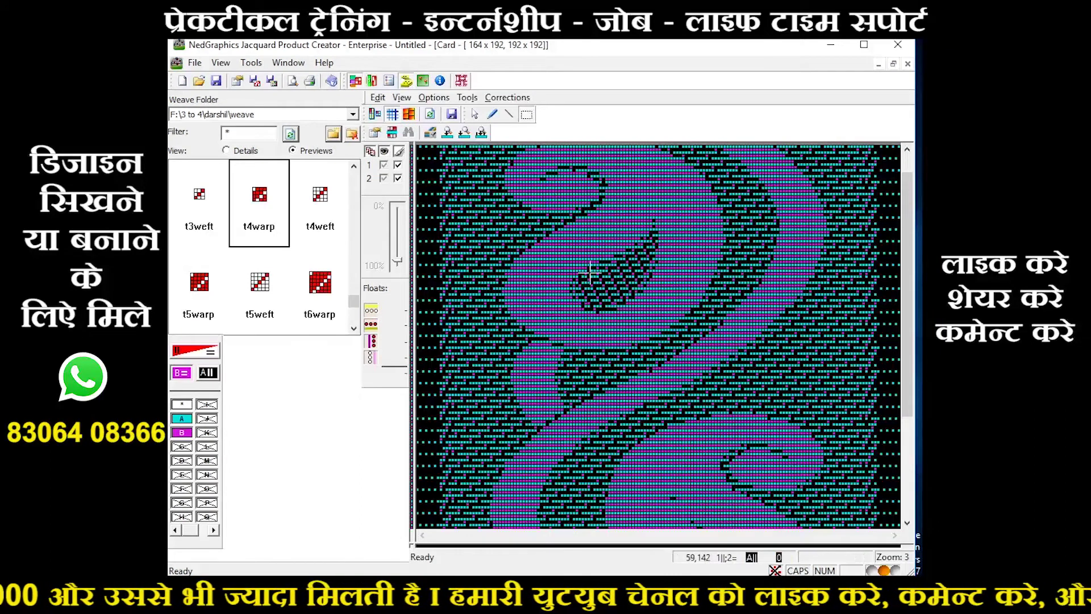
pyautogui.scroll(2, 609, 310)
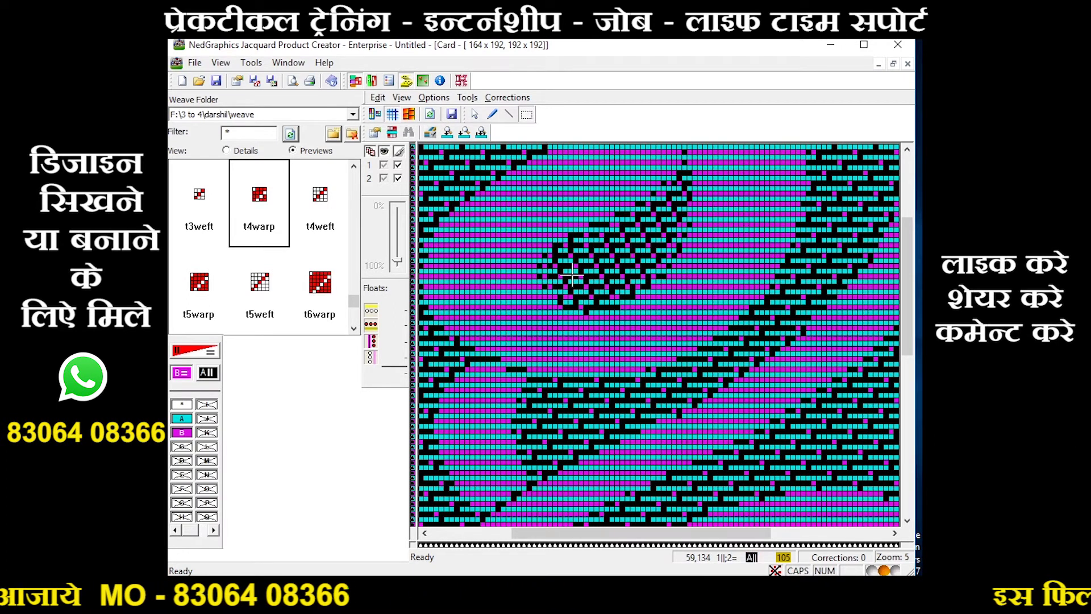
pyautogui.click(894, 67)
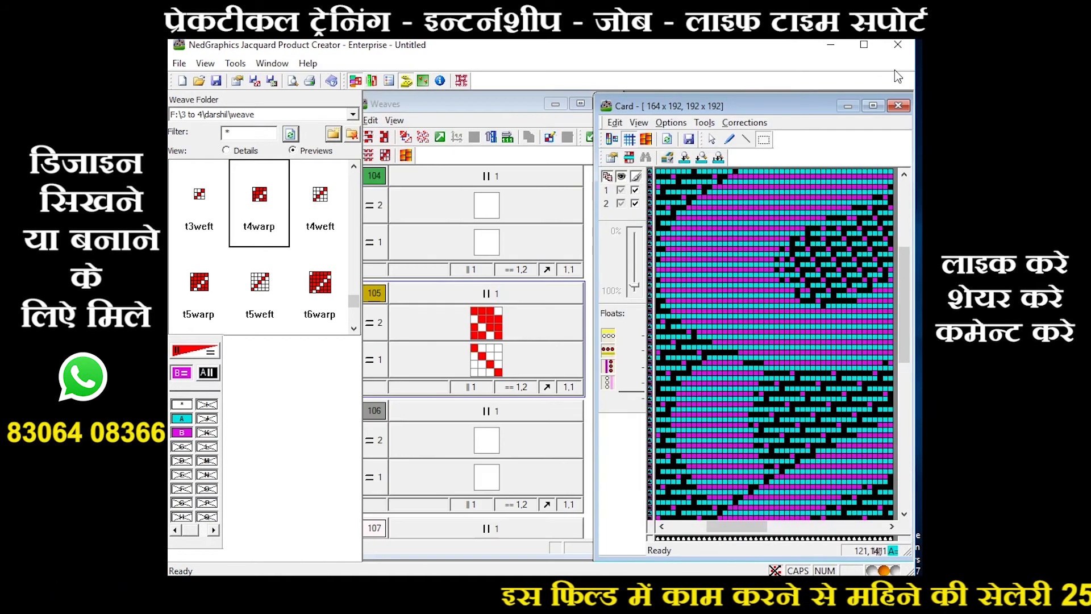
# Make entry 105's warp weave start at end 2 and regenerate the card.
pyautogui.doubleClick(486, 324)
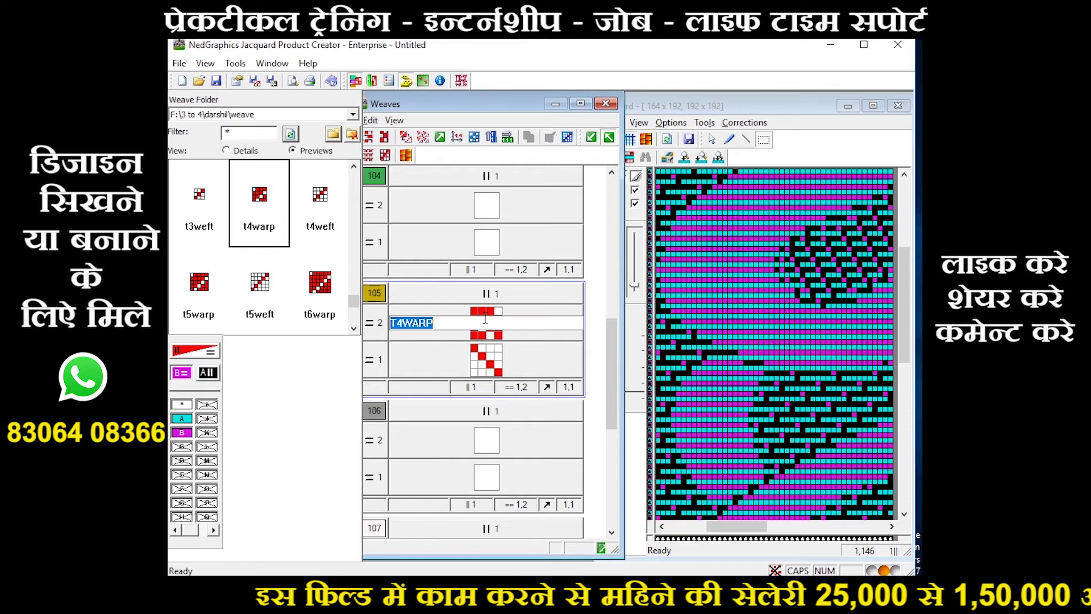
pyautogui.click(455, 138)
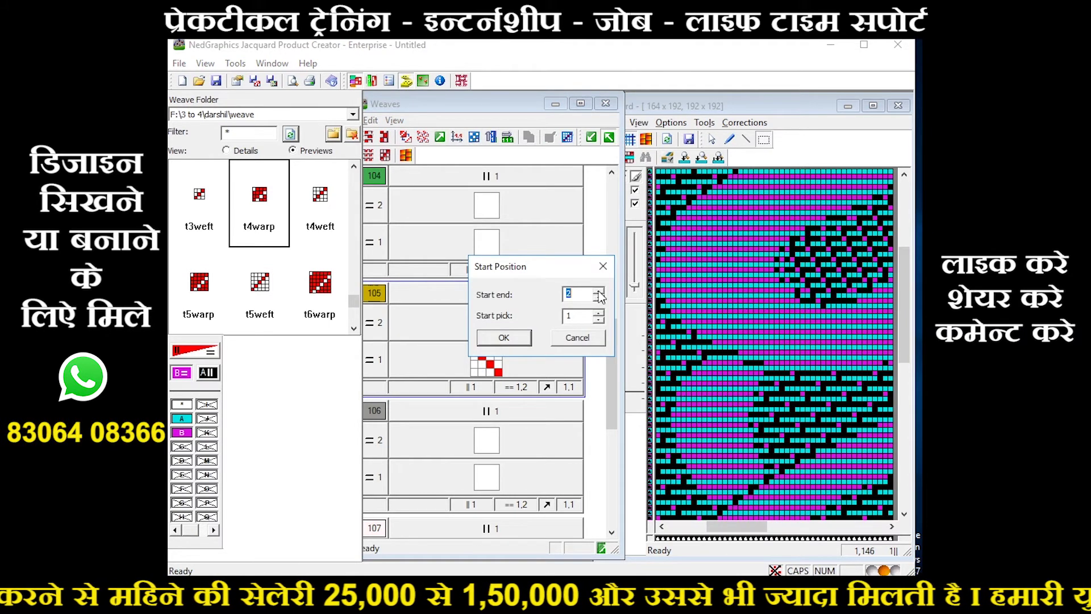
pyautogui.click(503, 337)
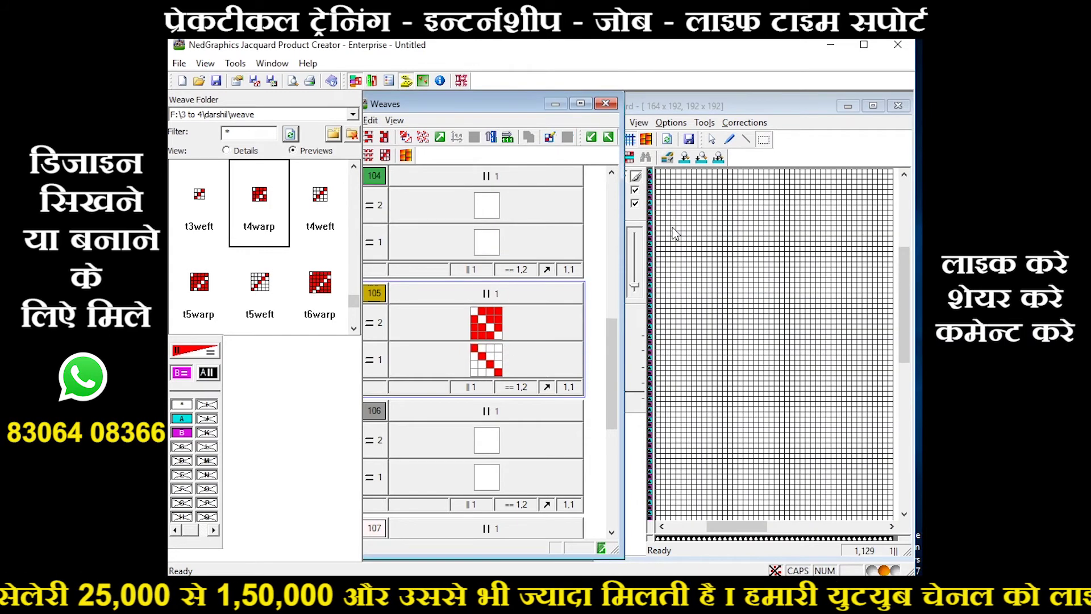
pyautogui.click(669, 142)
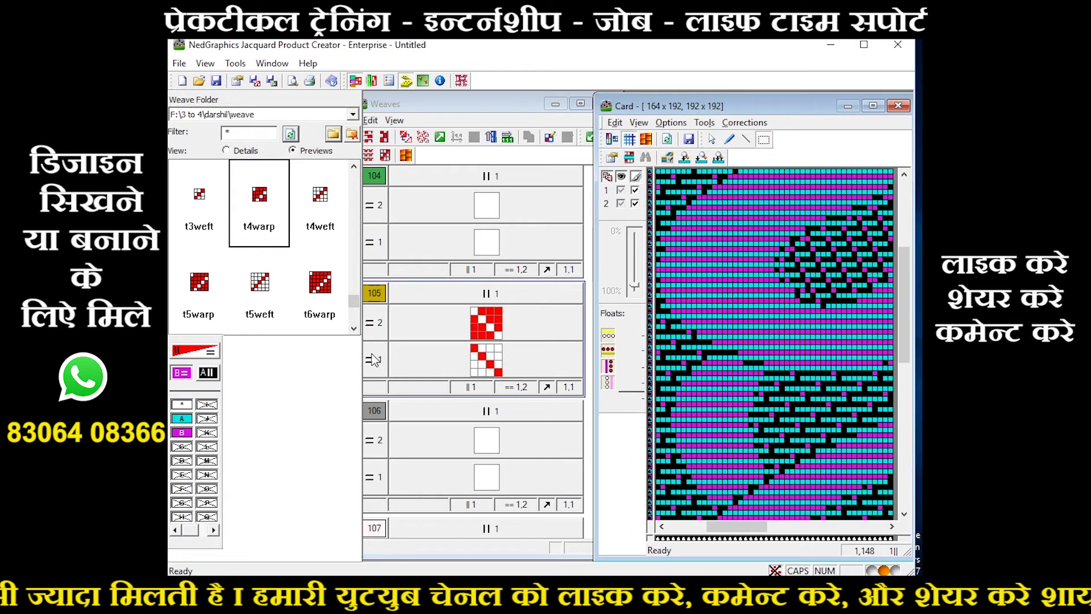
pyautogui.click(488, 324)
pyautogui.click(457, 137)
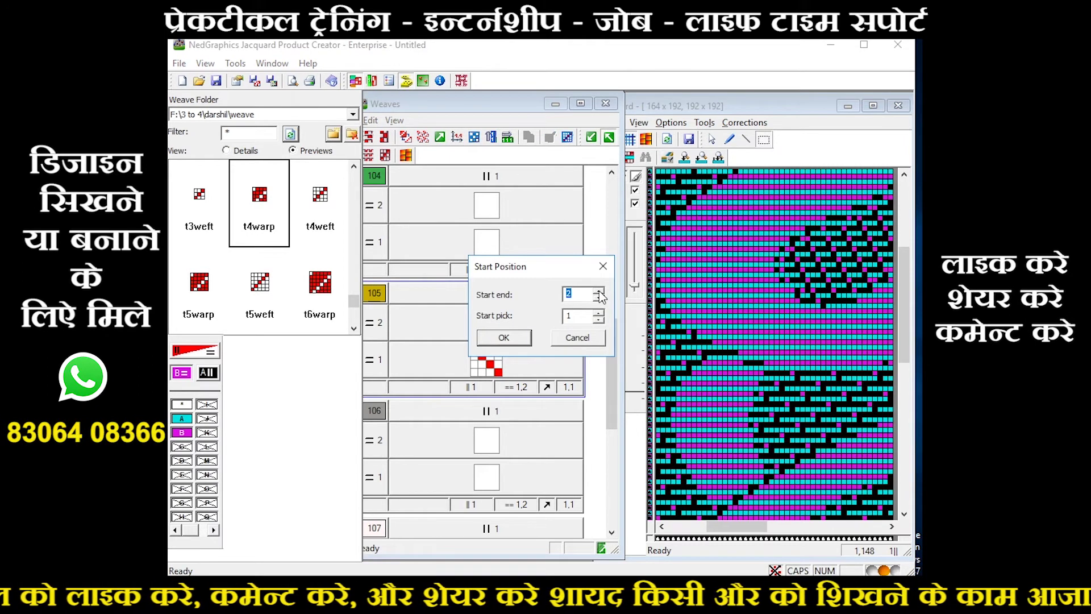
pyautogui.click(517, 339)
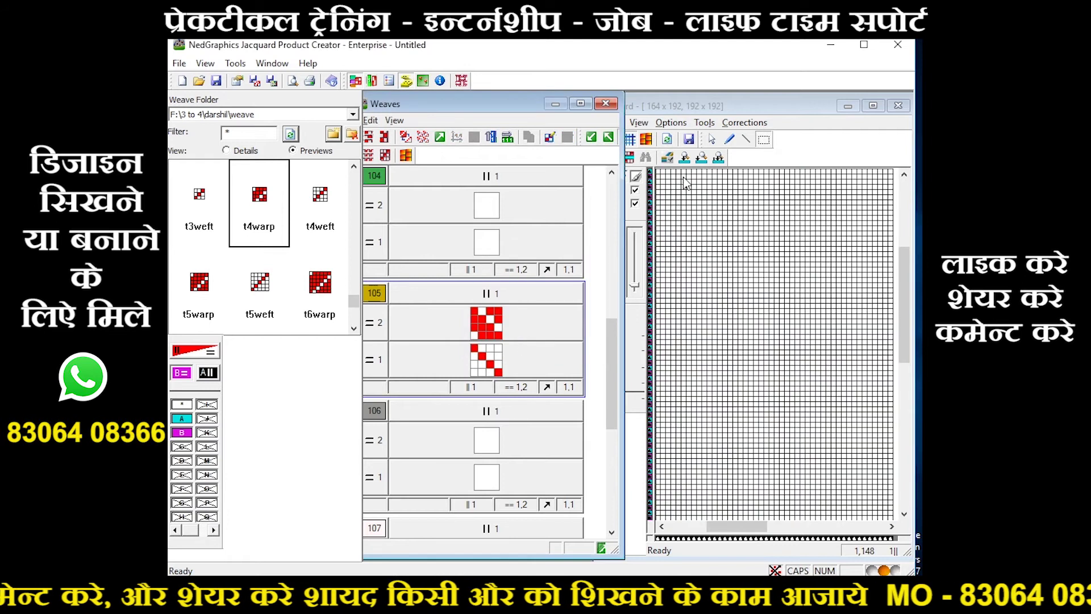
pyautogui.click(667, 140)
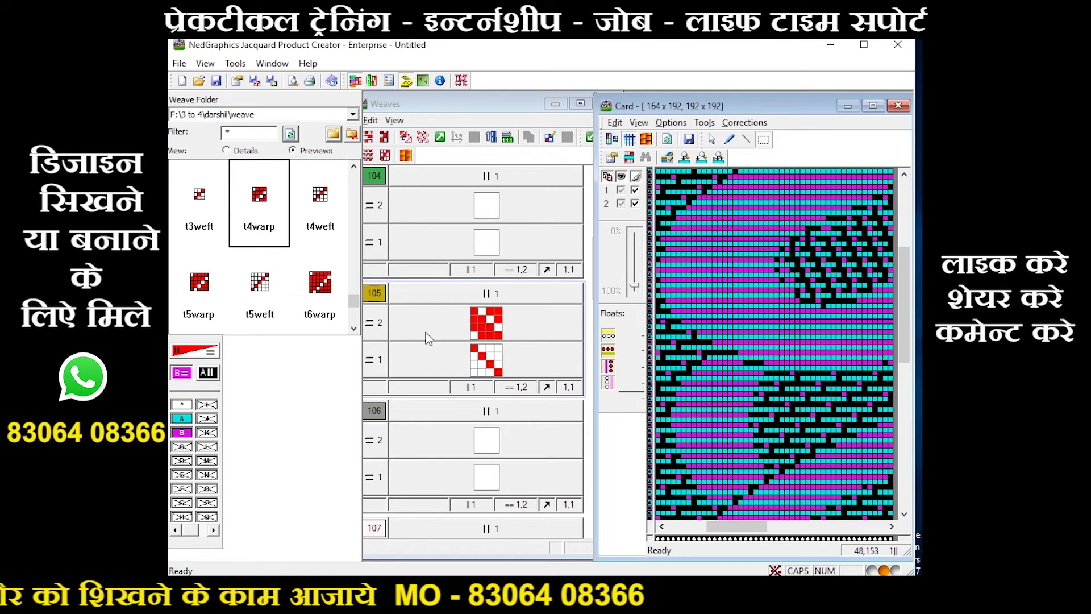
# Assign t4weft to row 106's =1 cell and t4warp to its =2 cell.
pyautogui.doubleClick(487, 481)
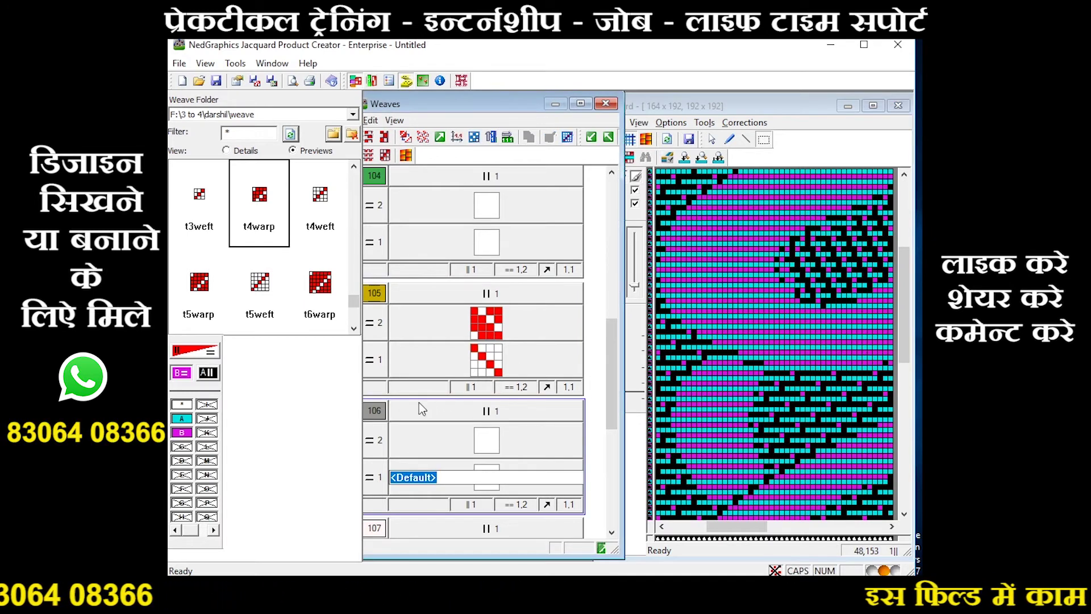
pyautogui.moveTo(320, 205)
pyautogui.mouseDown()
pyautogui.moveTo(380, 324)
pyautogui.moveTo(487, 480)
pyautogui.mouseUp()
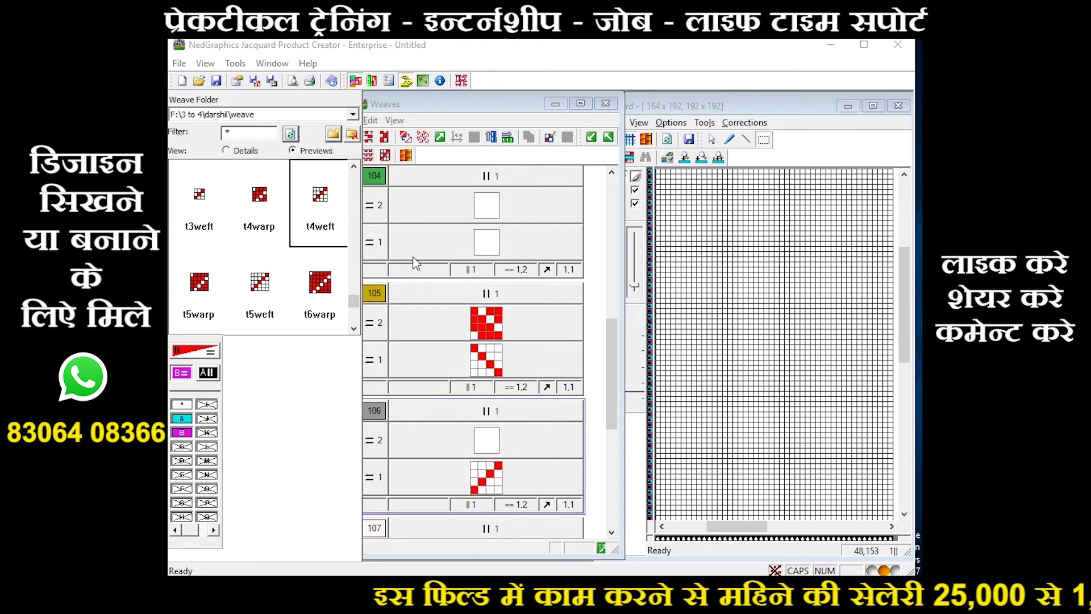
pyautogui.moveTo(259, 196); pyautogui.dragTo(478, 446)
pyautogui.click(669, 142)
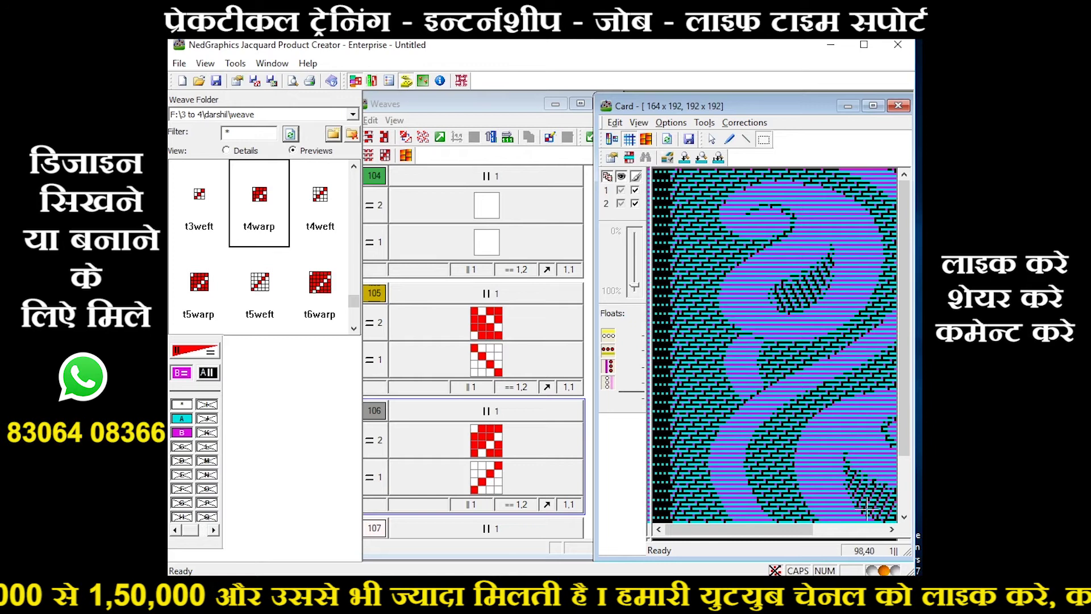
pyautogui.moveTo(867, 507); pyautogui.dragTo(794, 507, button='middle')
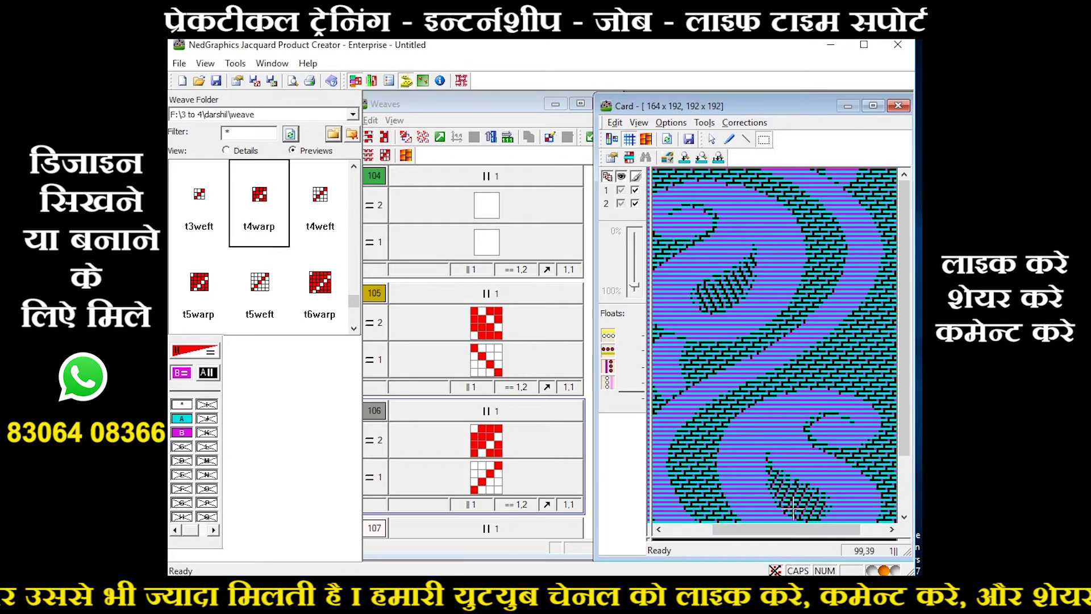
pyautogui.scroll(1, 795, 503)
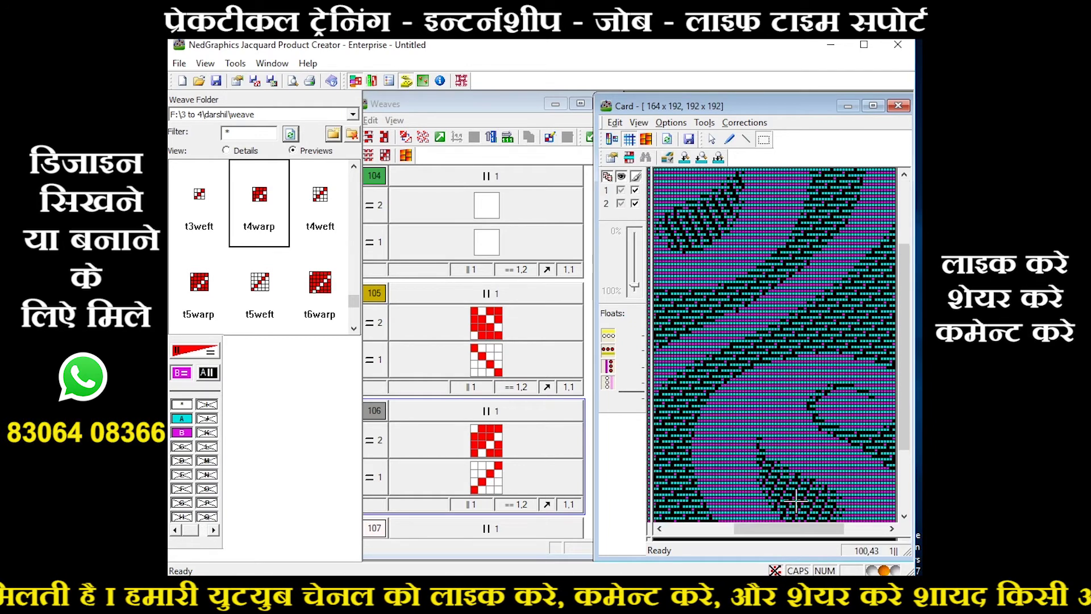
pyautogui.scroll(1, 795, 503)
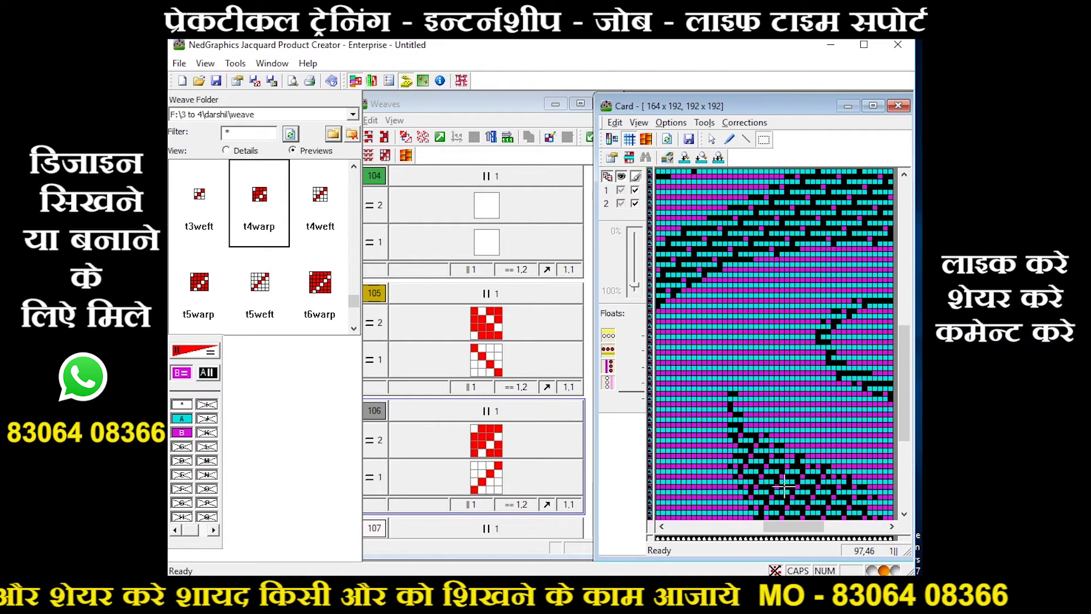
# Set entry 106's warp weave to start at pick 2.
pyautogui.doubleClick(486, 438)
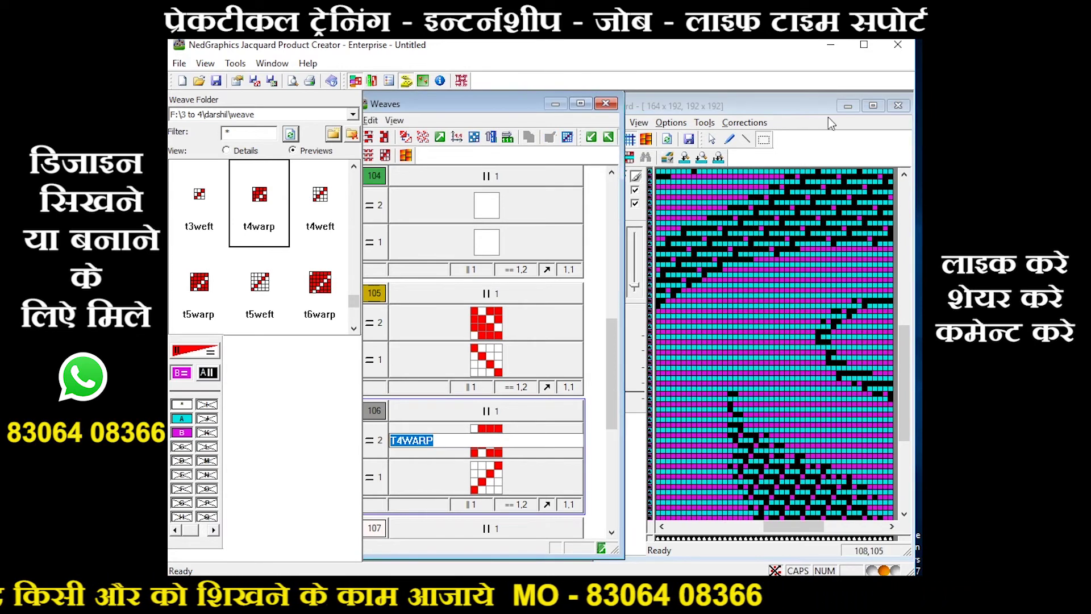
pyautogui.press('Return')
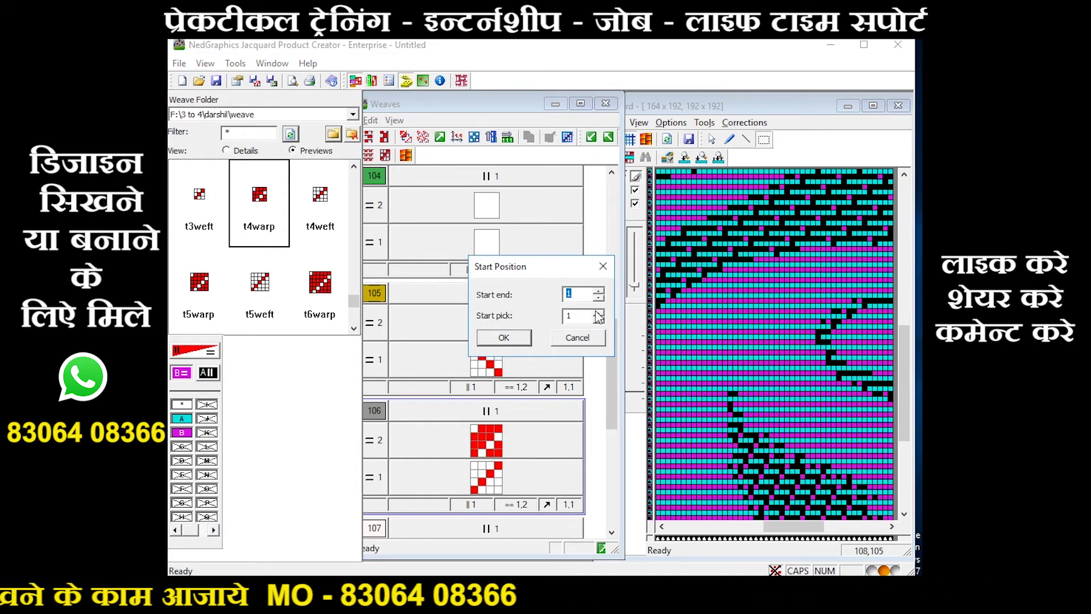
pyautogui.click(504, 337)
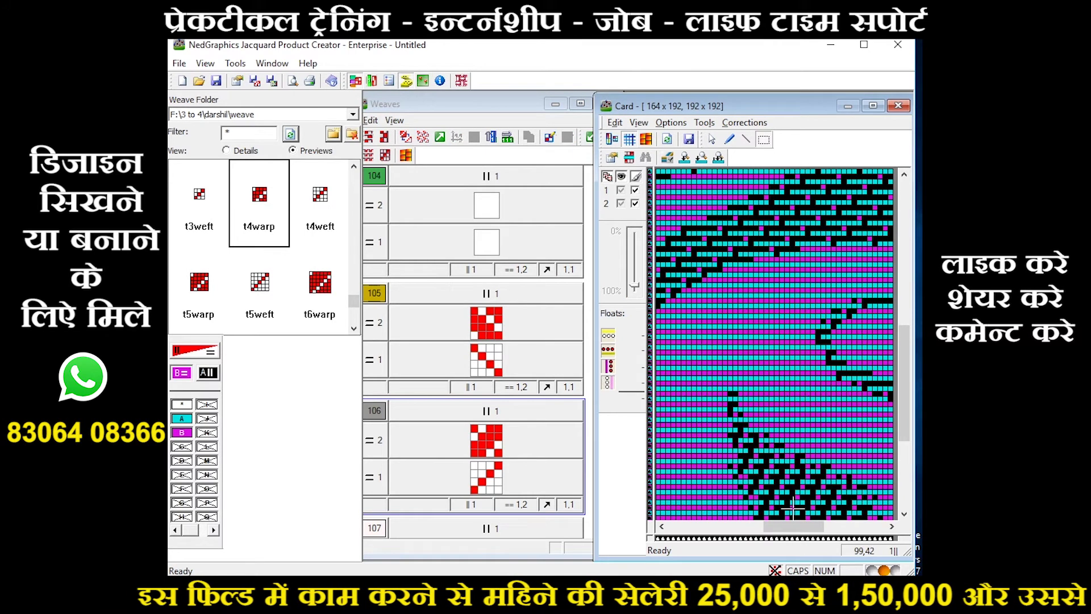
pyautogui.click(543, 451)
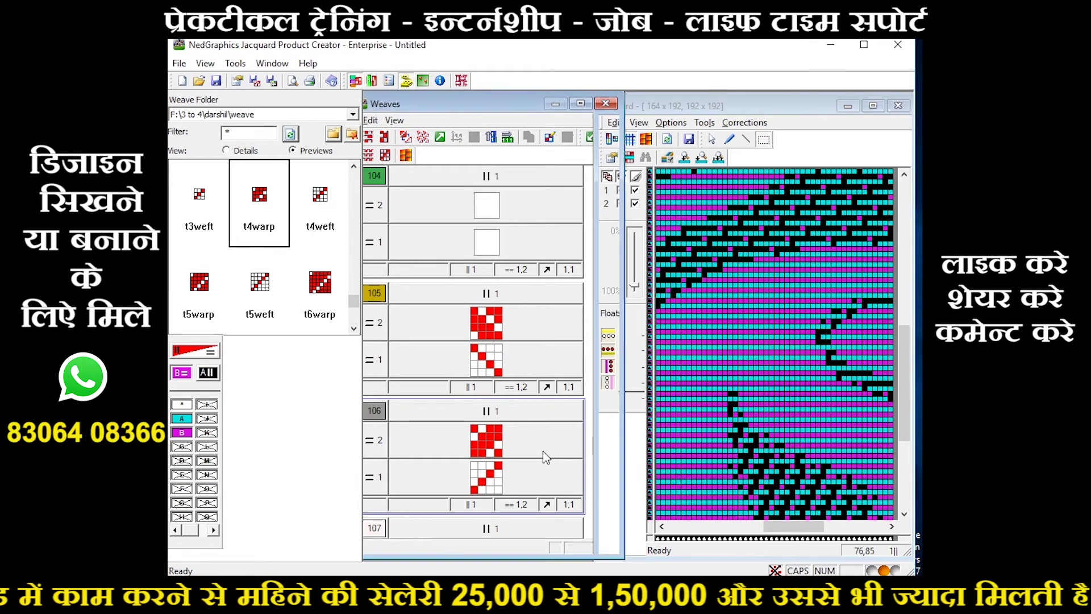
pyautogui.moveTo(611, 347); pyautogui.dragTo(621, 487)
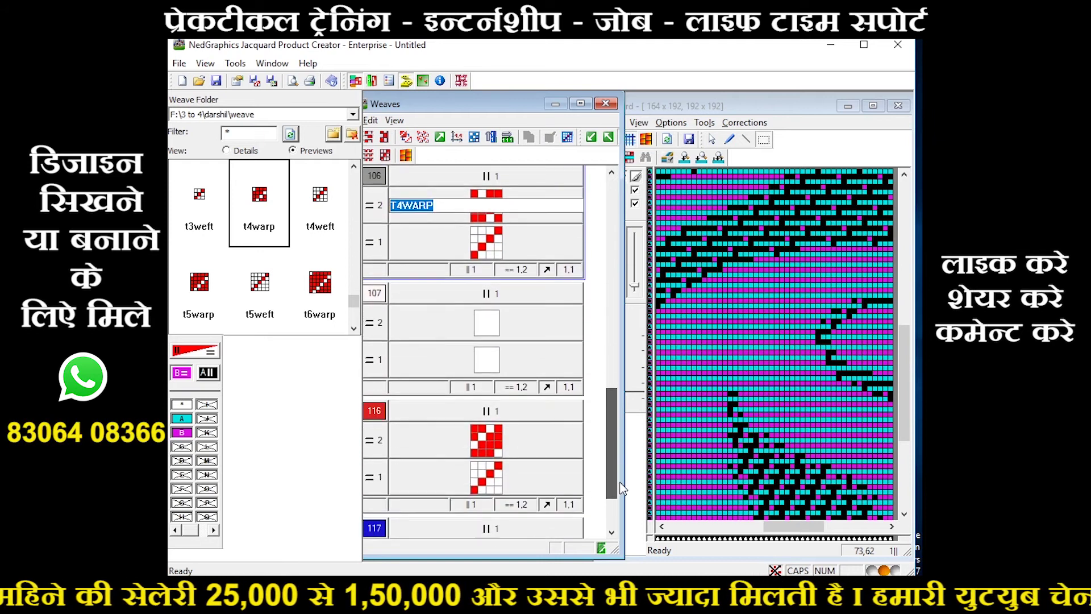
# Put the solid M weave from the first weave folder on colour 107's =2 row and redraw the card.
pyautogui.scroll(-1, 621, 488)
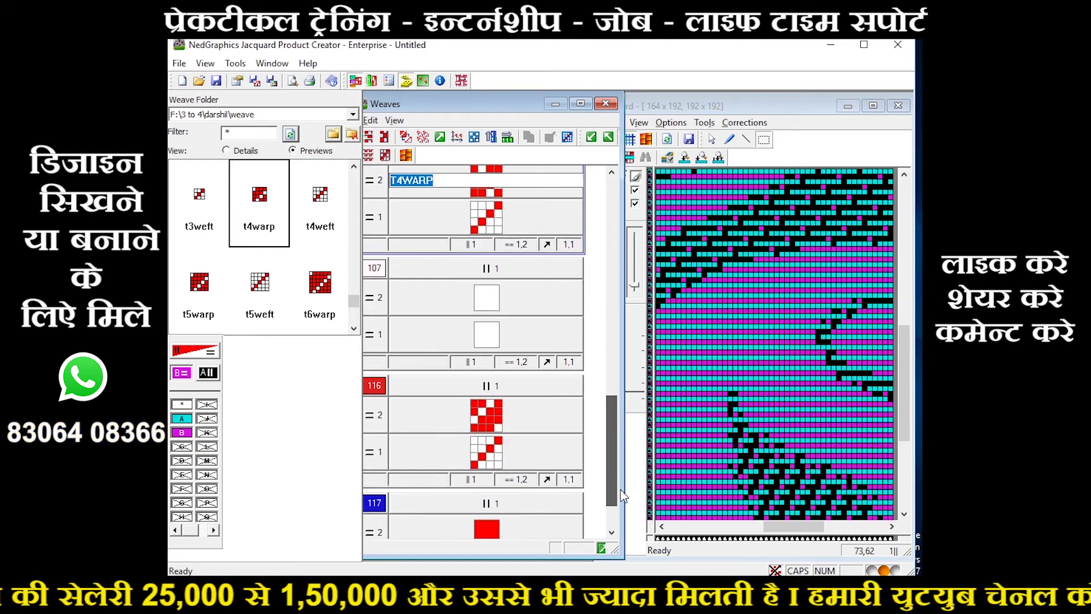
pyautogui.click(496, 339)
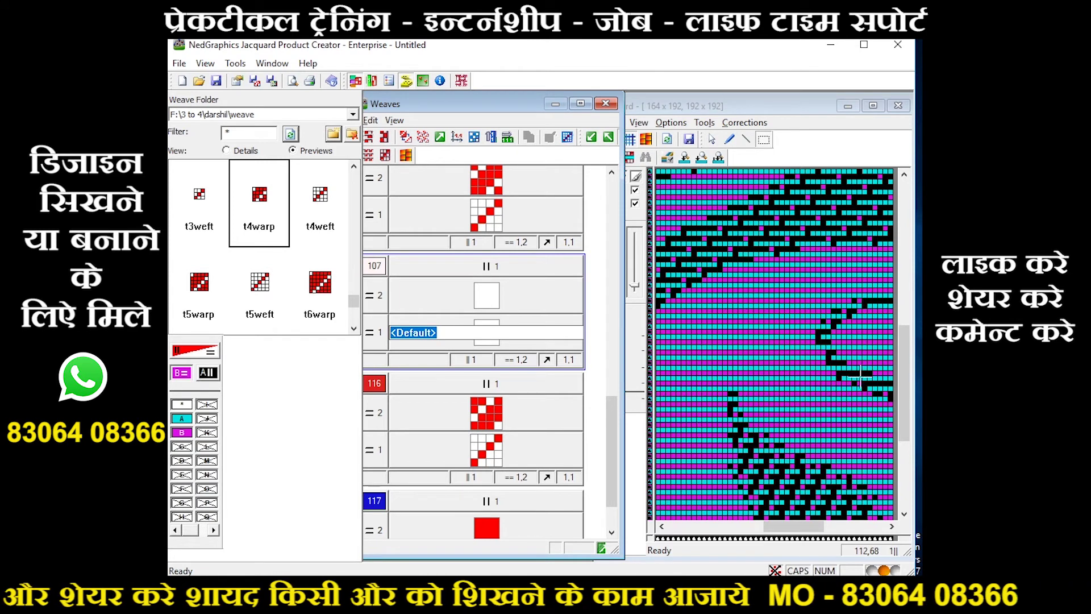
pyautogui.moveTo(807, 525); pyautogui.dragTo(829, 525)
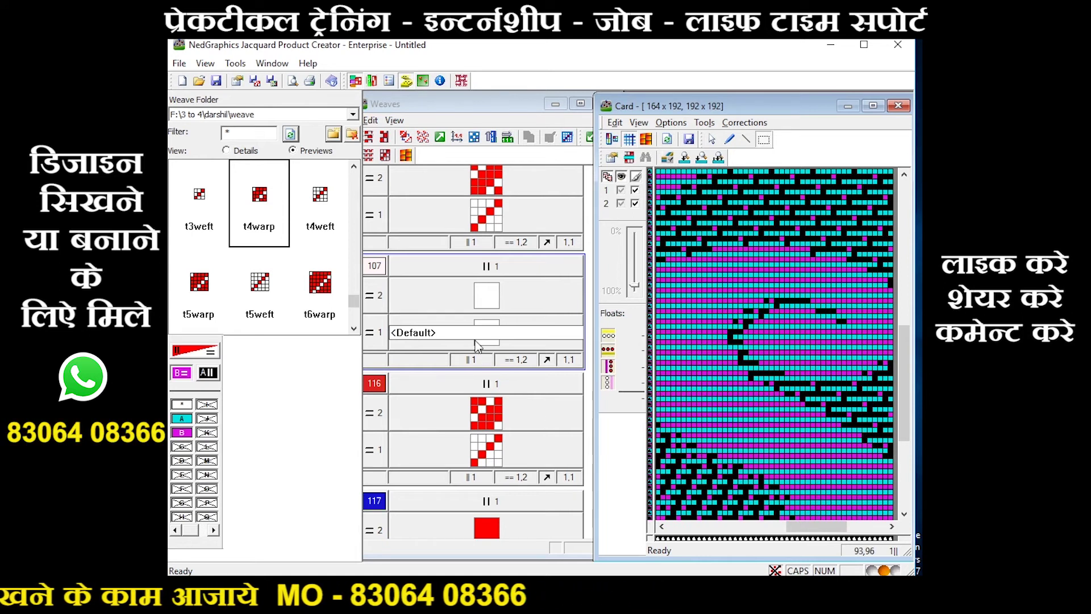
pyautogui.click(455, 332)
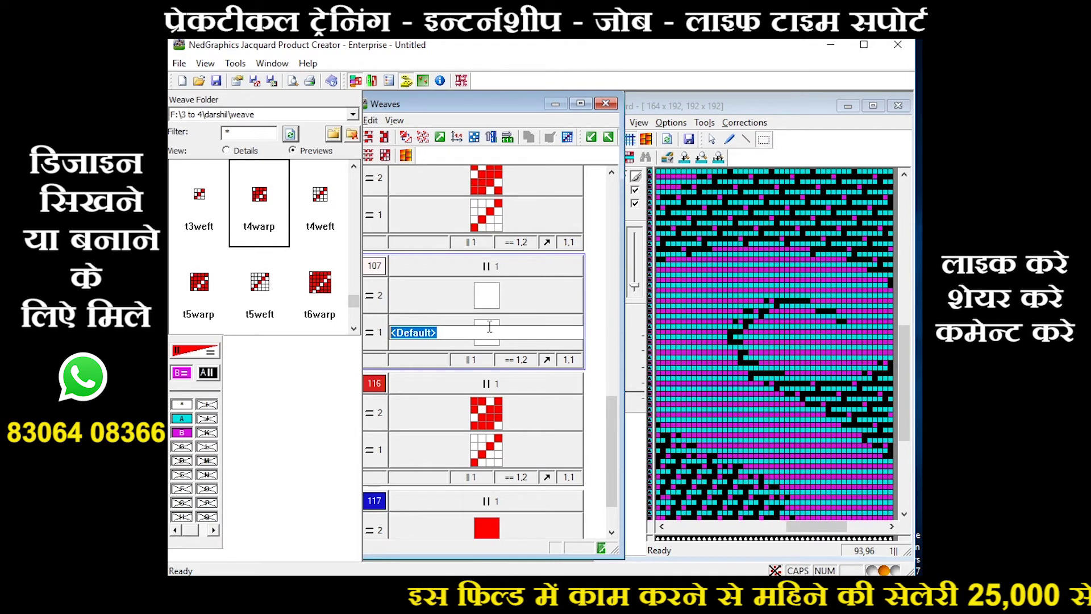
pyautogui.click(492, 305)
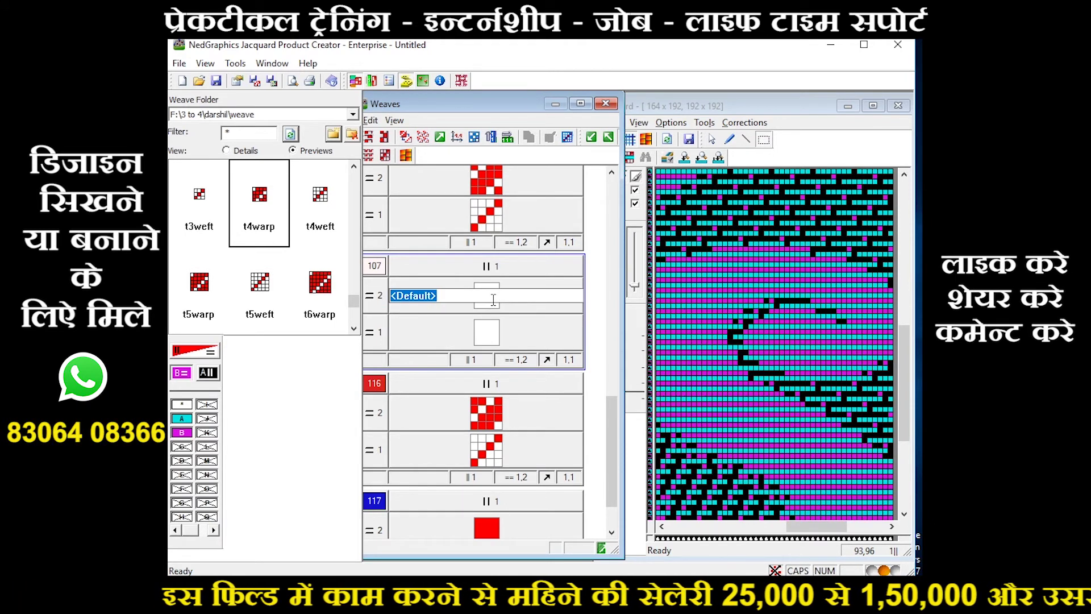
pyautogui.write('M')
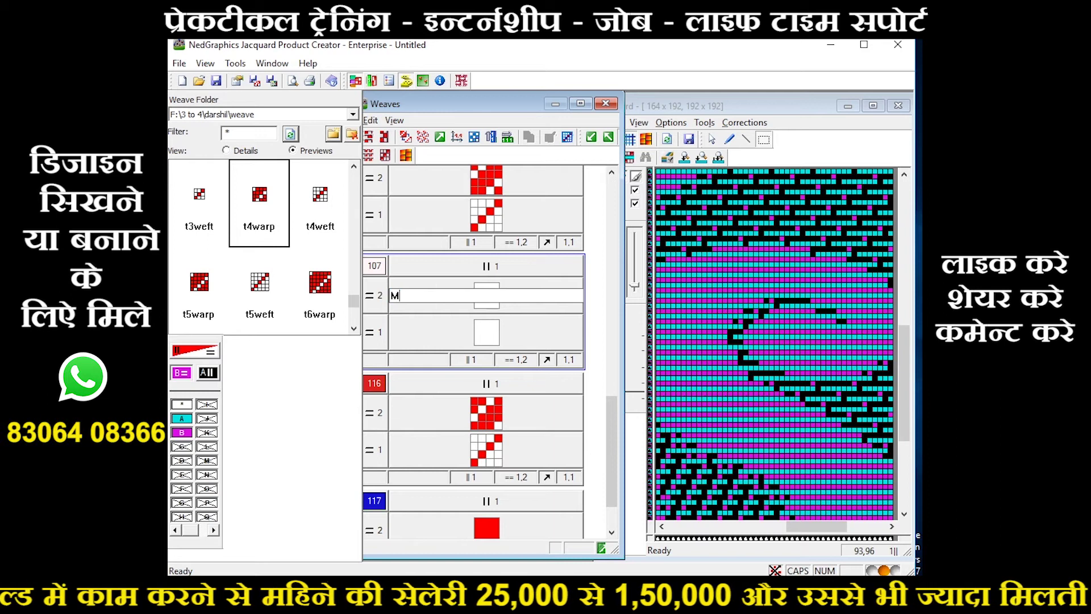
pyautogui.press('Return')
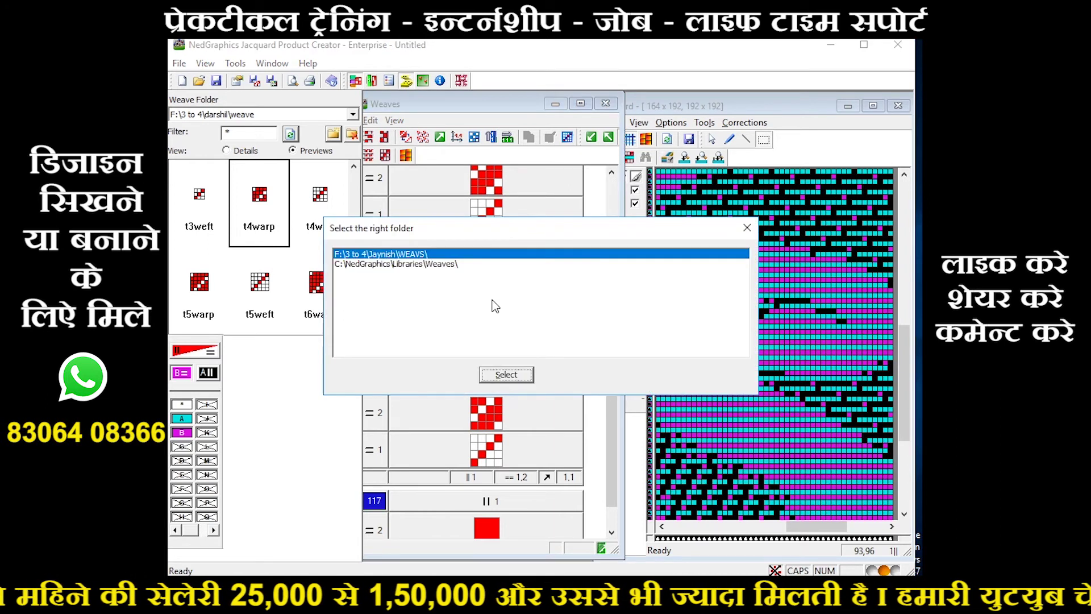
pyautogui.click(506, 374)
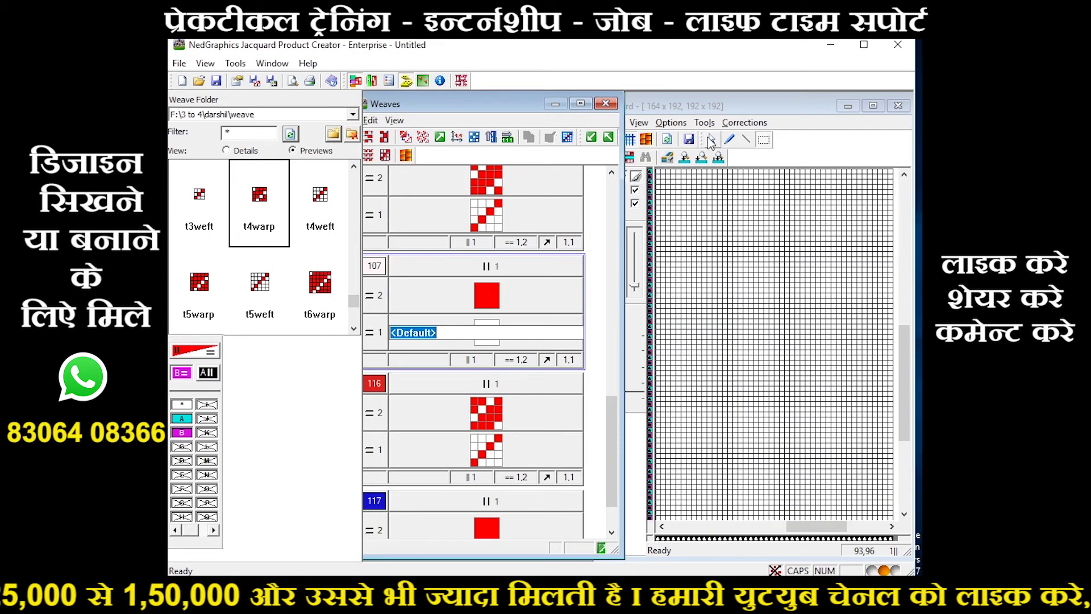
pyautogui.click(671, 140)
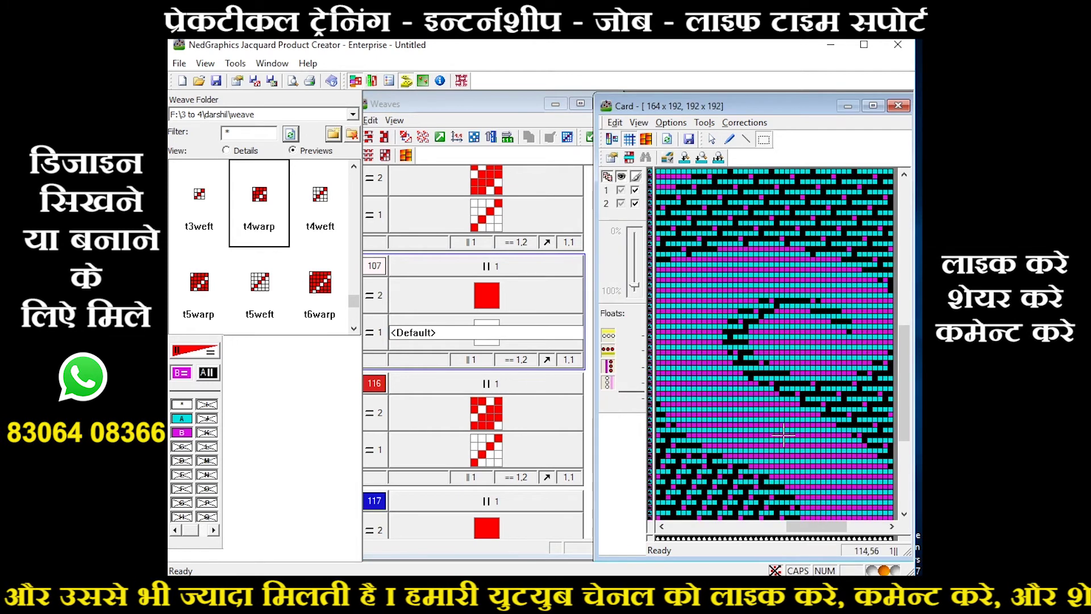
pyautogui.keyDown('ctrl'); pyautogui.scroll(-1, 783, 429); pyautogui.keyUp('ctrl')
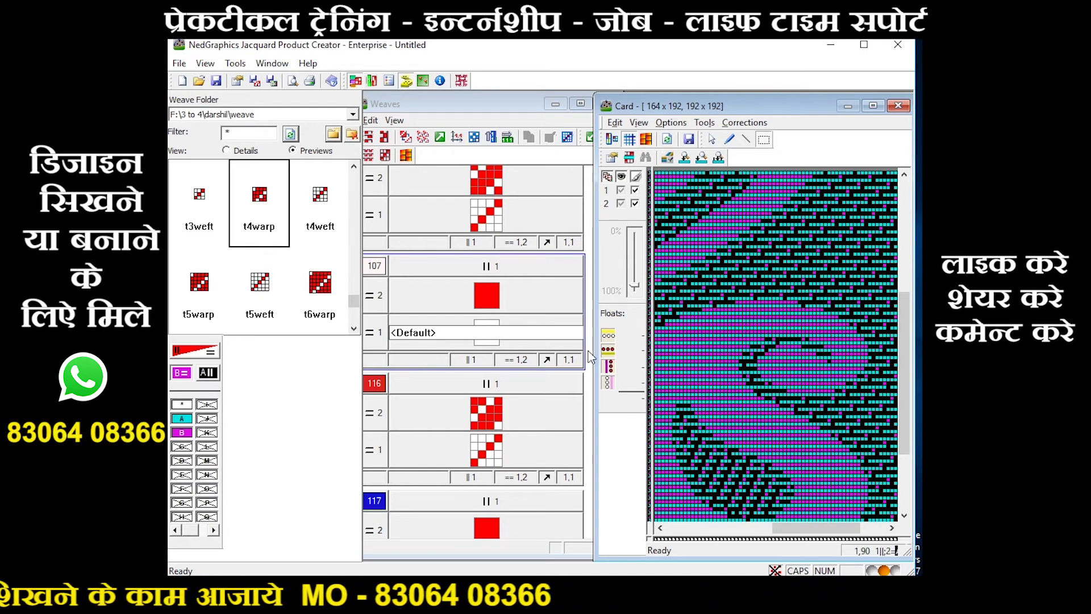
# Set colour 101's =1 row to the M weave from the weave folder and redraw the card.
pyautogui.click(531, 333)
pyautogui.moveTo(611, 417); pyautogui.dragTo(603, 191)
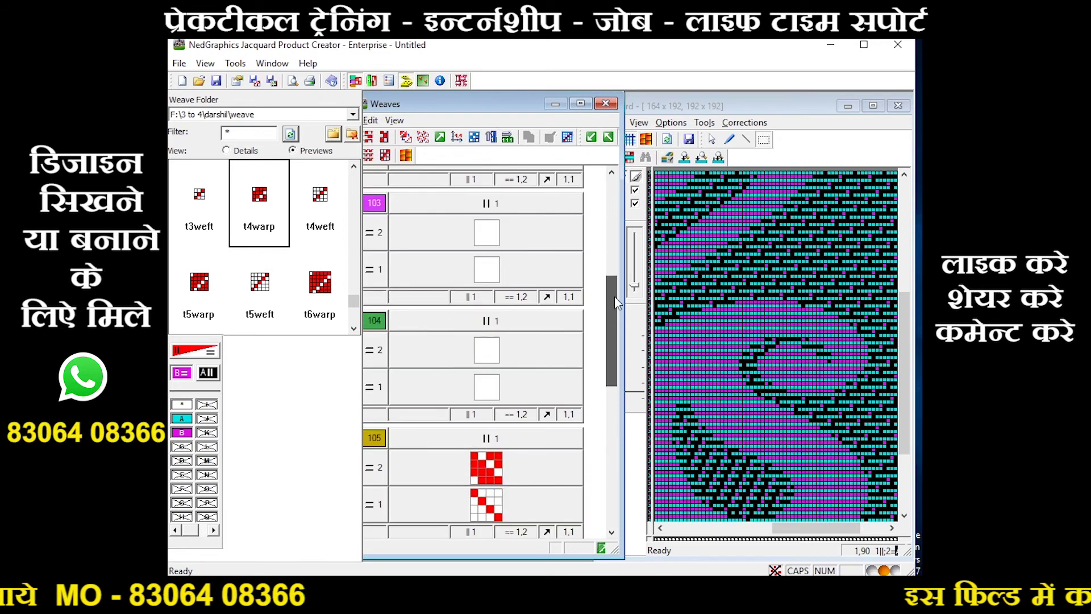
pyautogui.scroll(-3, 599, 192)
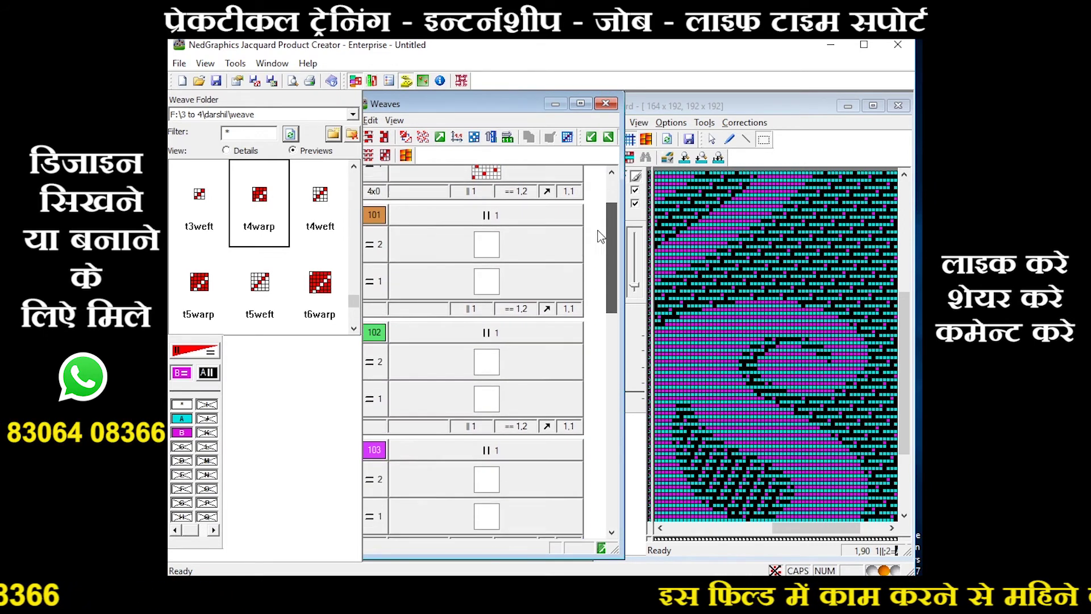
pyautogui.click(481, 233)
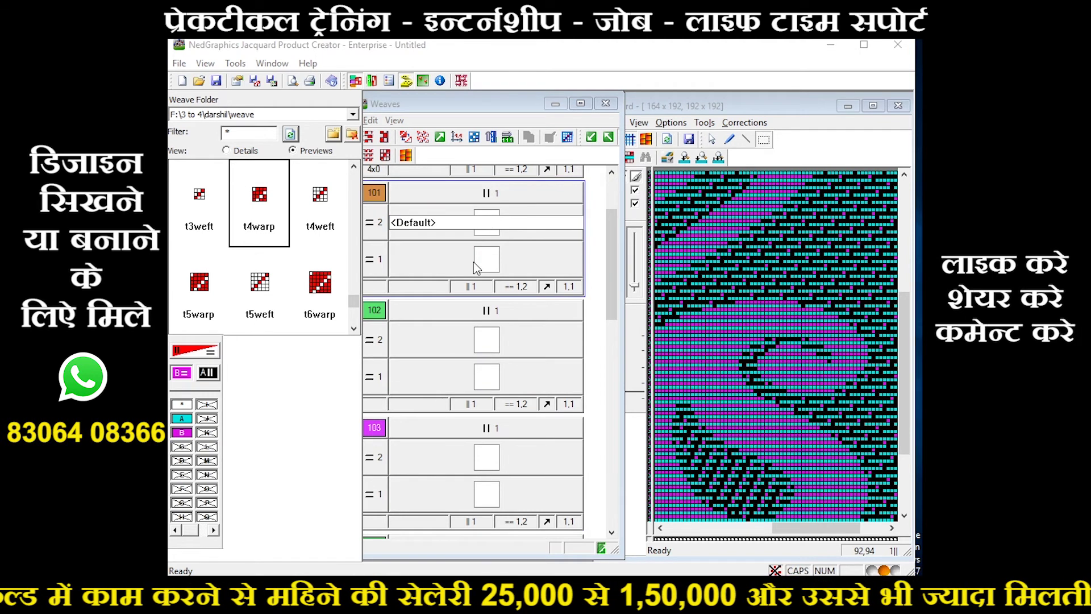
pyautogui.click(492, 257)
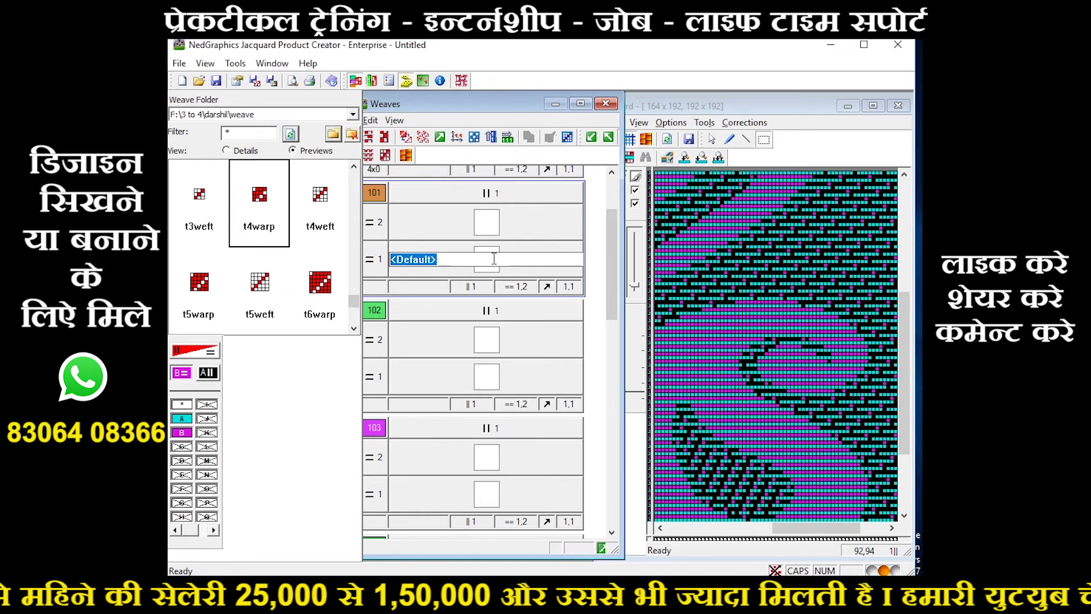
pyautogui.write('M')
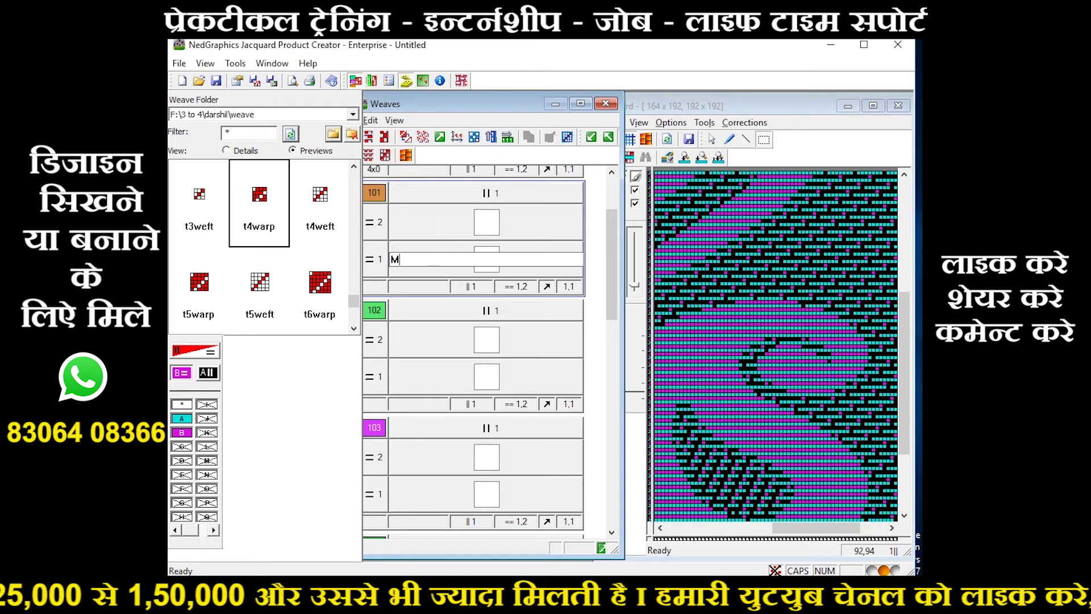
pyautogui.click(486, 346)
pyautogui.click(506, 375)
pyautogui.click(665, 140)
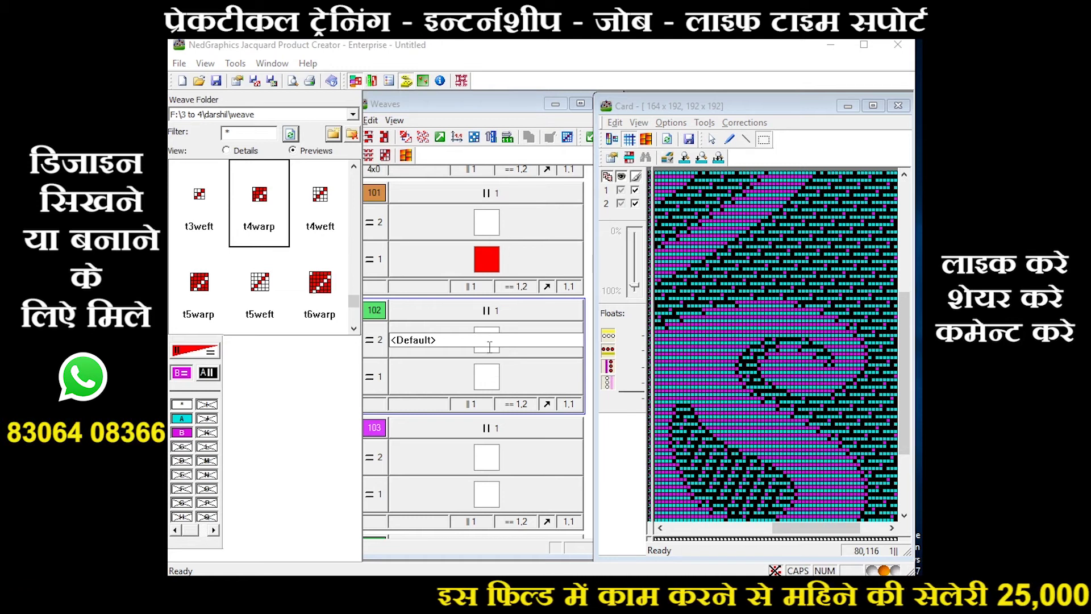
# Name colour 102's weave T5, put t5weft on row =2 and t5warp on row =1, and redraw the card.
pyautogui.moveTo(489, 346); pyautogui.dragTo(400, 356)
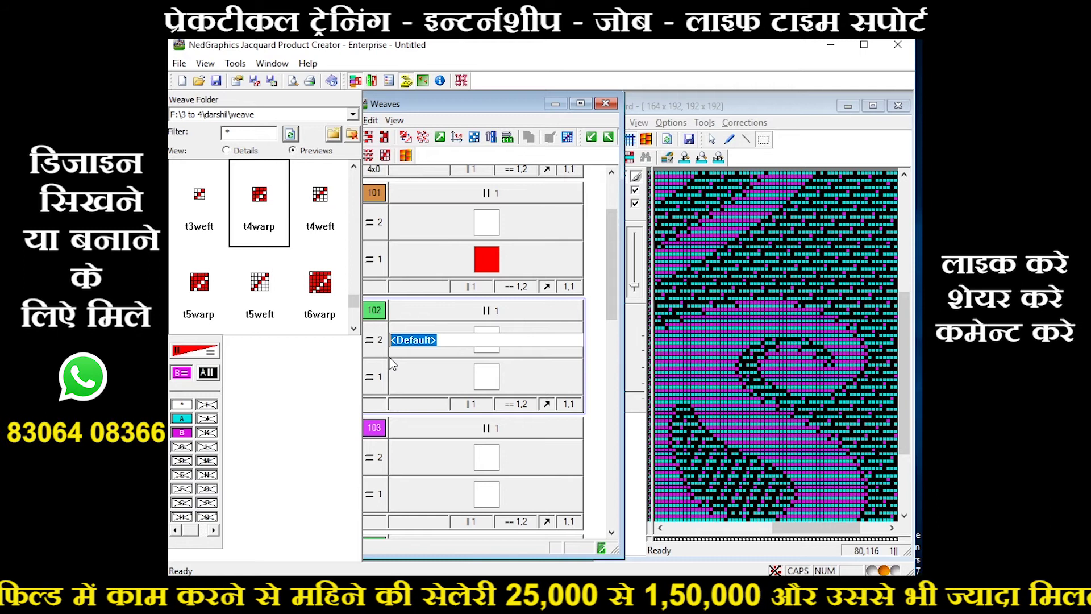
pyautogui.write('T')
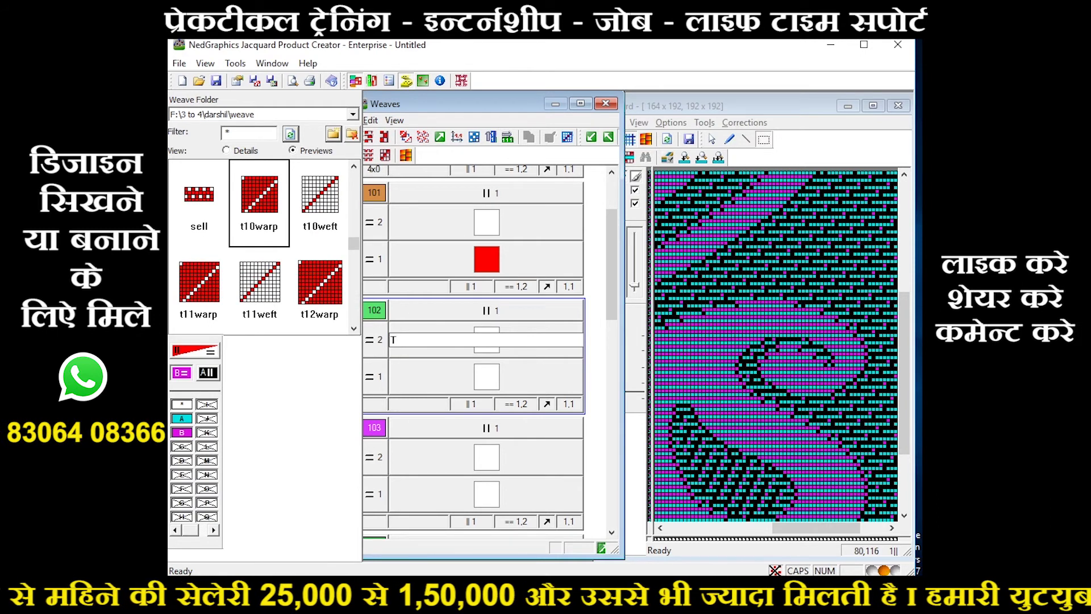
pyautogui.write('5')
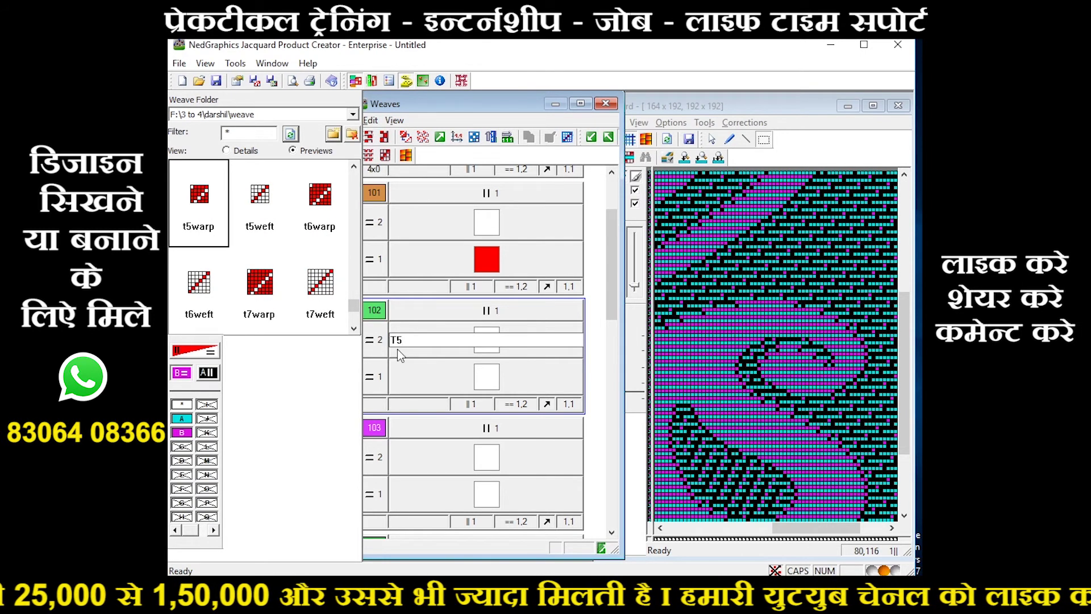
pyautogui.moveTo(261, 202); pyautogui.dragTo(483, 344)
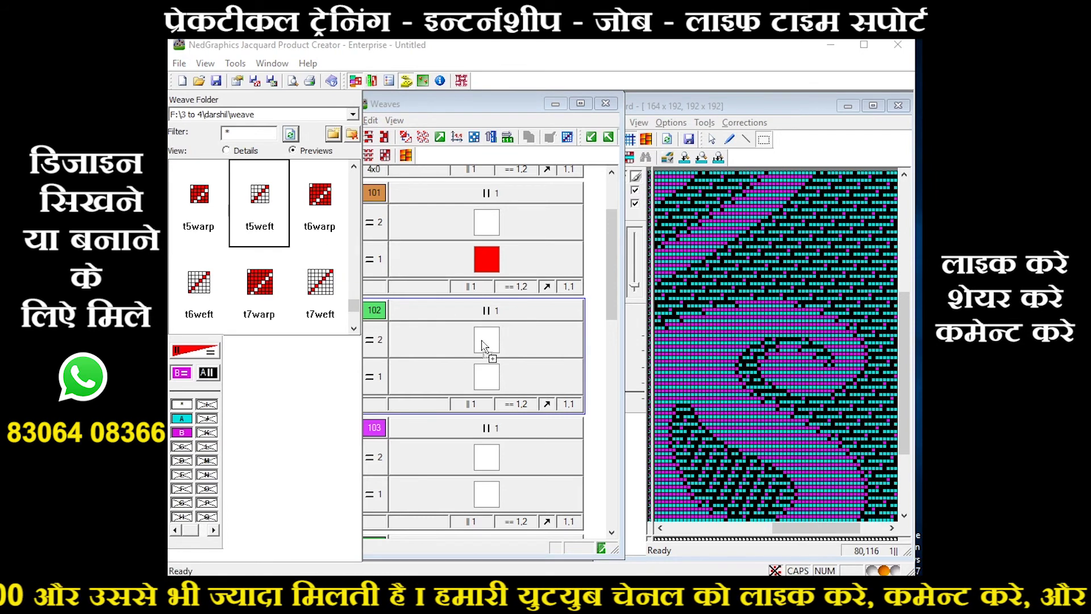
pyautogui.moveTo(207, 196)
pyautogui.mouseDown()
pyautogui.moveTo(474, 392)
pyautogui.moveTo(489, 390)
pyautogui.mouseUp()
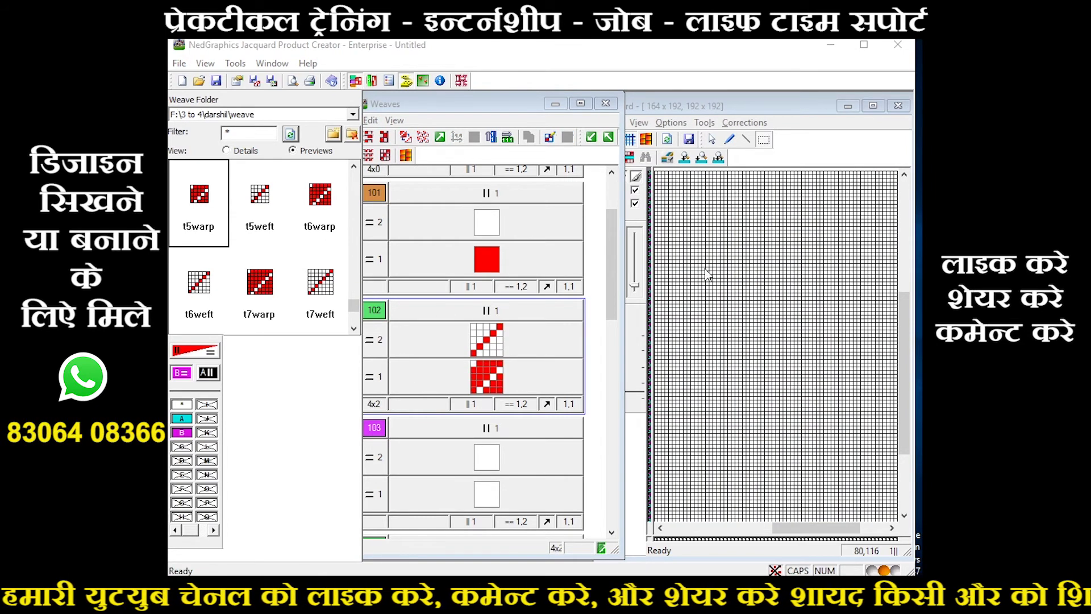
pyautogui.click(665, 140)
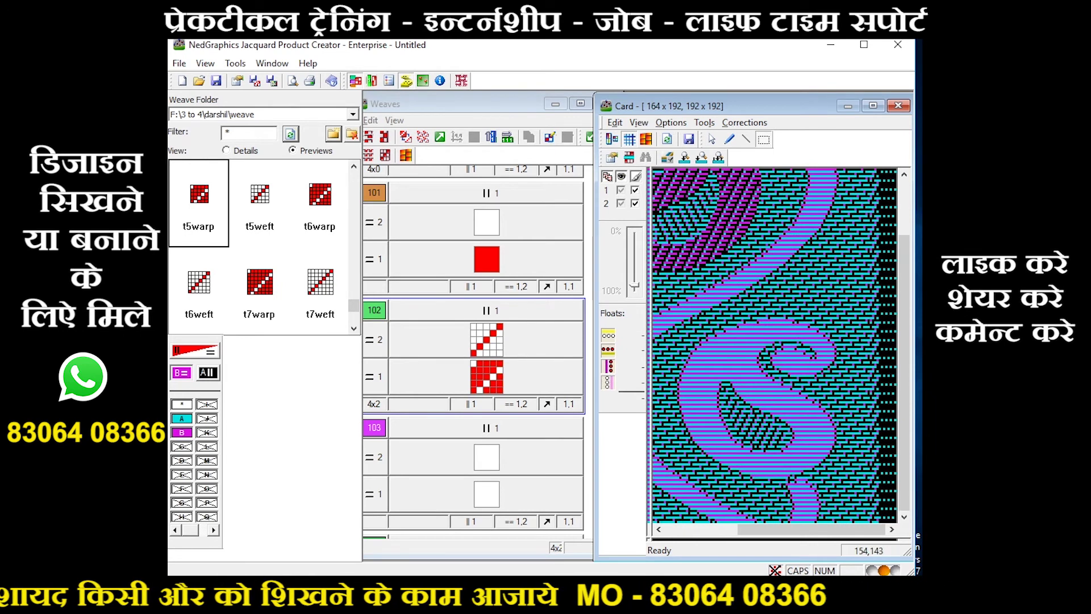
# Maximize the Card window to inspect the design, then restore it.
pyautogui.click(872, 106)
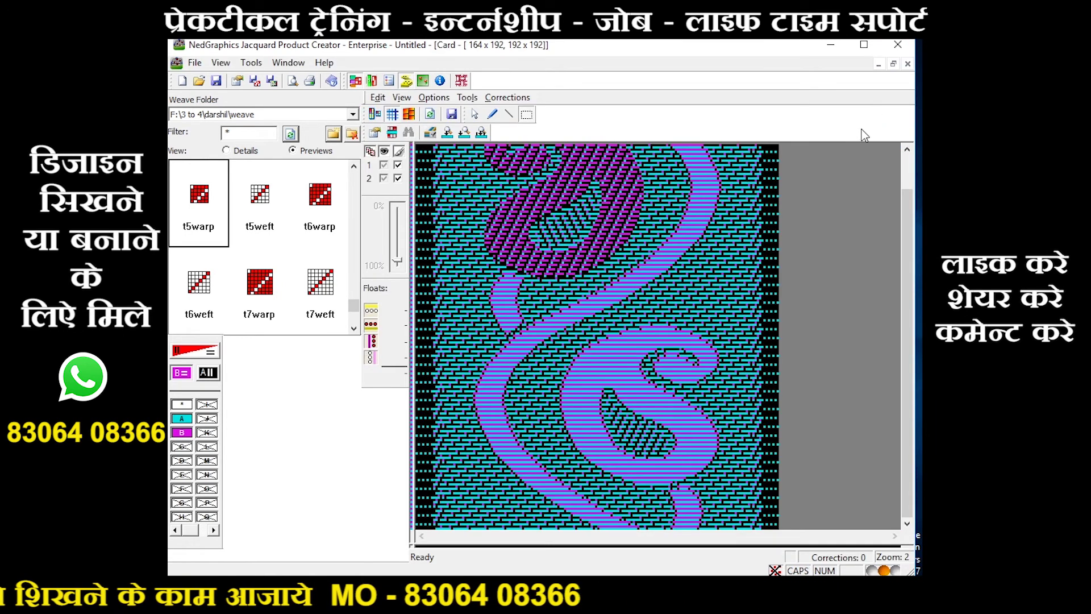
pyautogui.scroll(1, 860, 130)
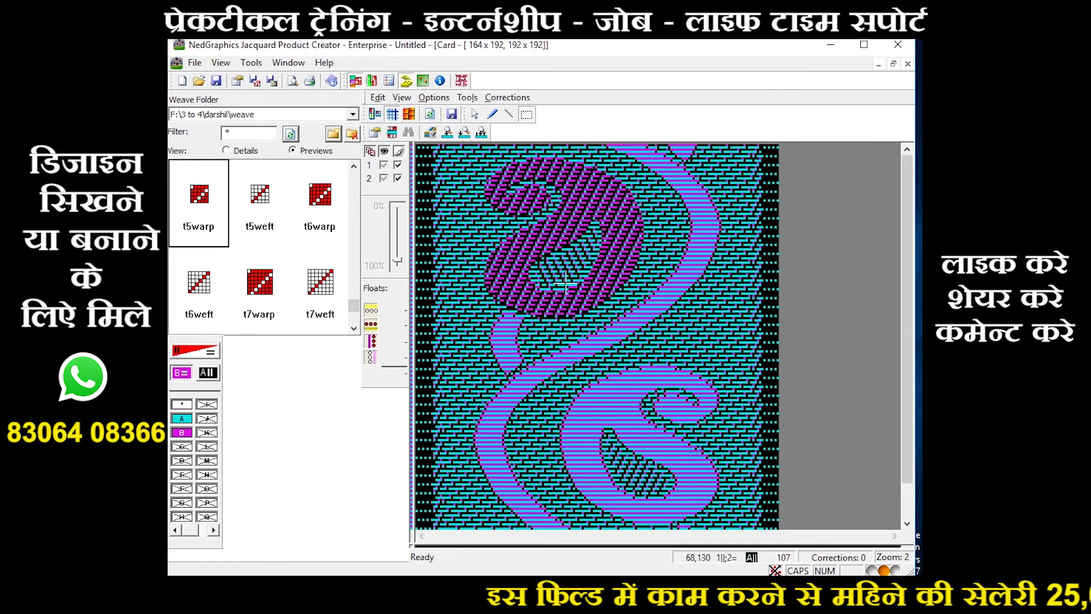
pyautogui.click(890, 67)
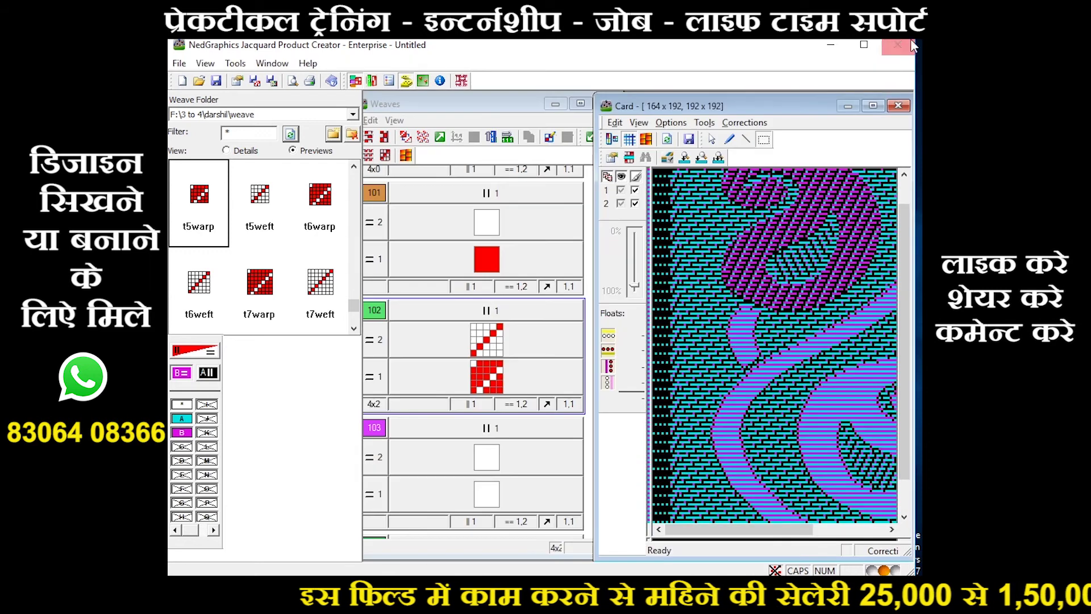
# Commit the T5WARP weave for colour 102 row 1 and refresh the card preview.
pyautogui.doubleClick(498, 375)
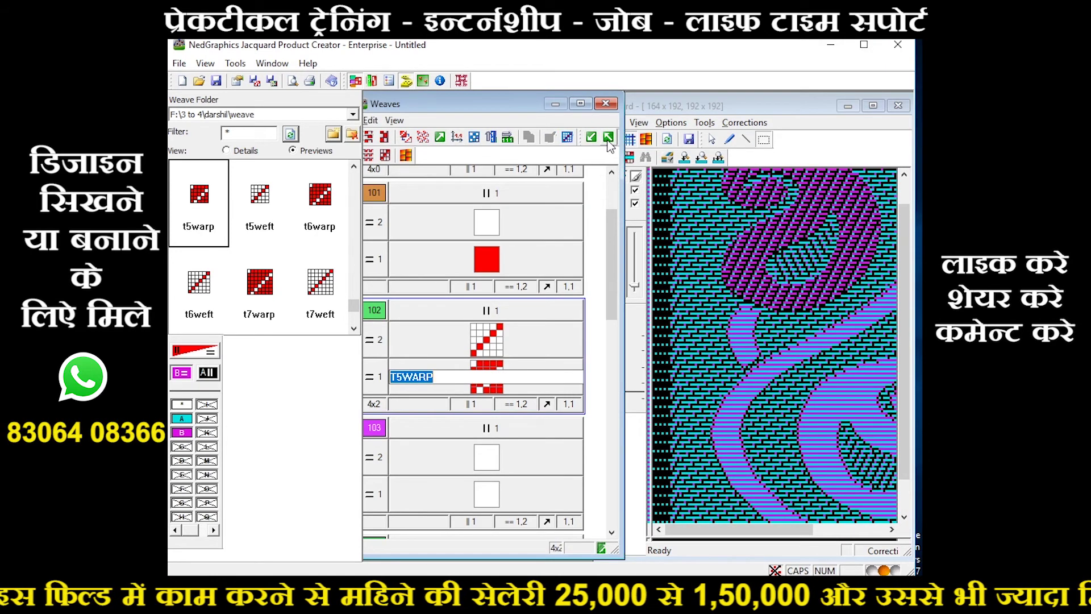
pyautogui.press('Return')
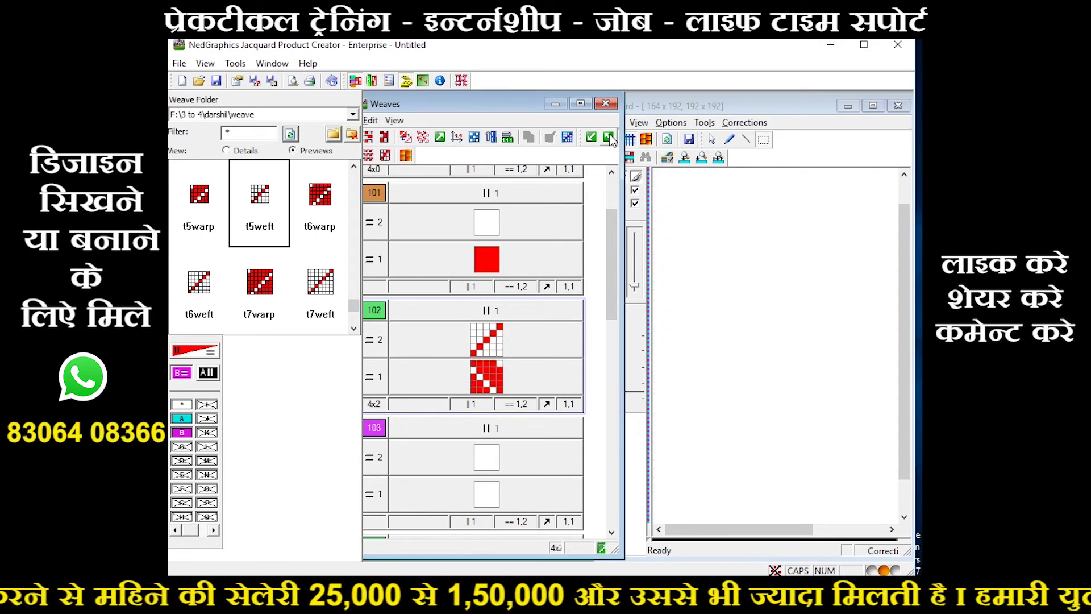
pyautogui.click(610, 138)
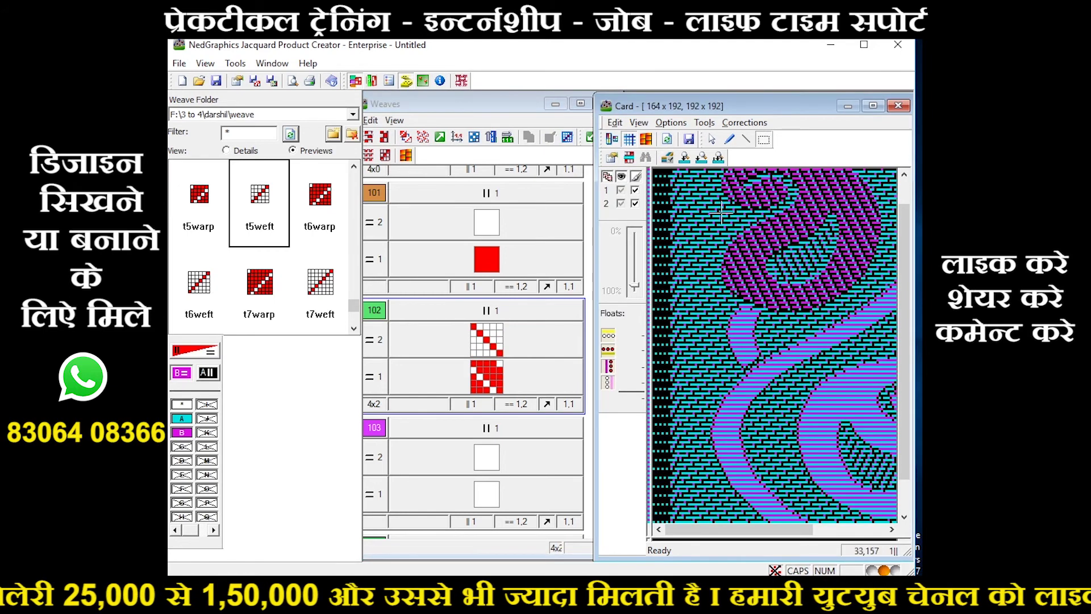
# Zoom and recentre the card view, then maximize the Card window.
pyautogui.click(784, 340)
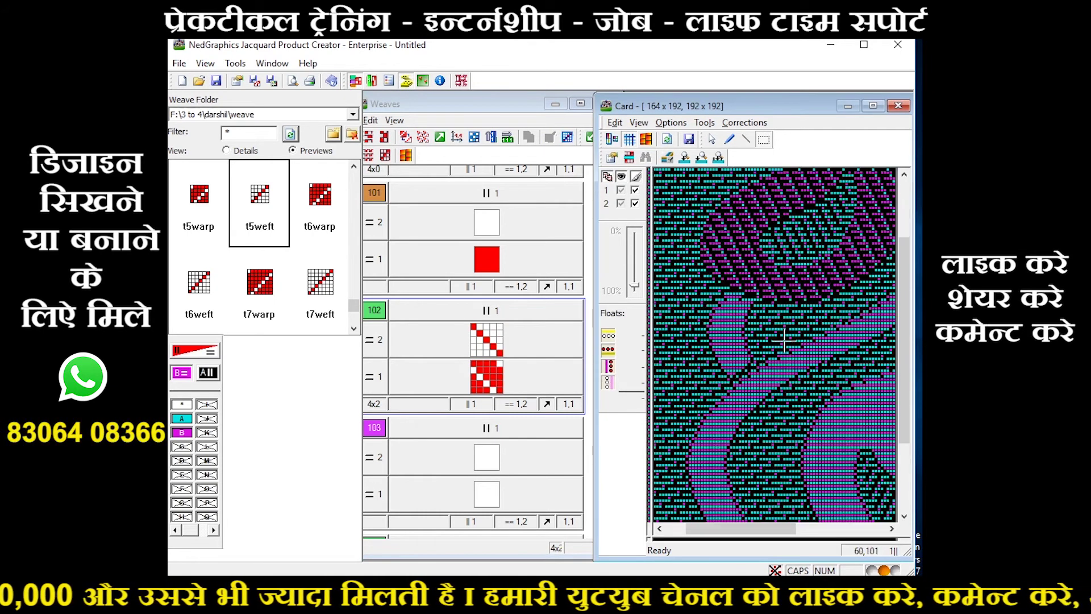
pyautogui.rightClick(710, 255)
pyautogui.click(721, 287)
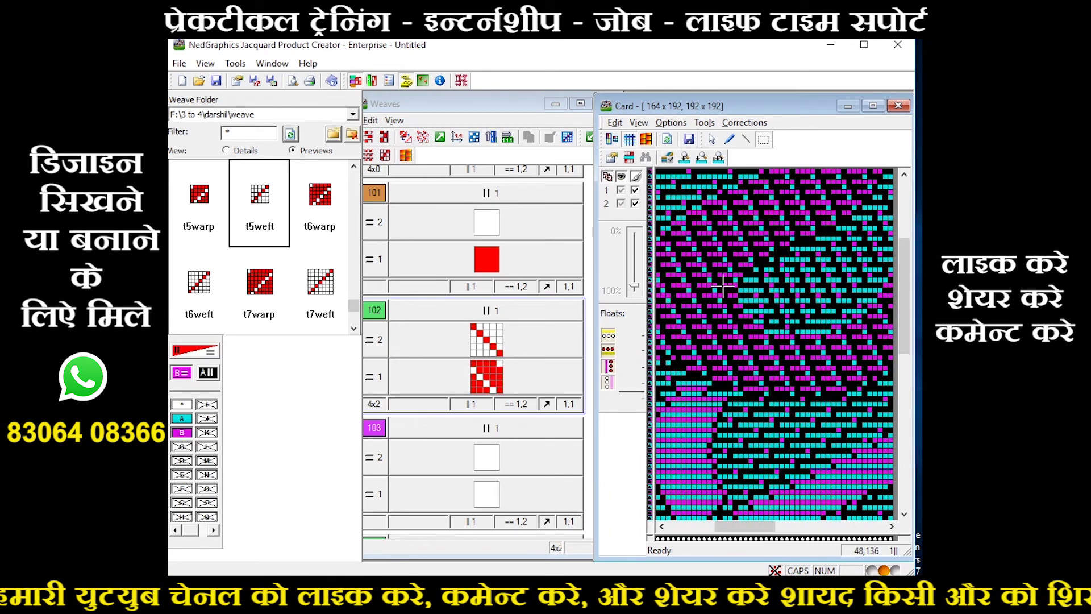
pyautogui.click(872, 106)
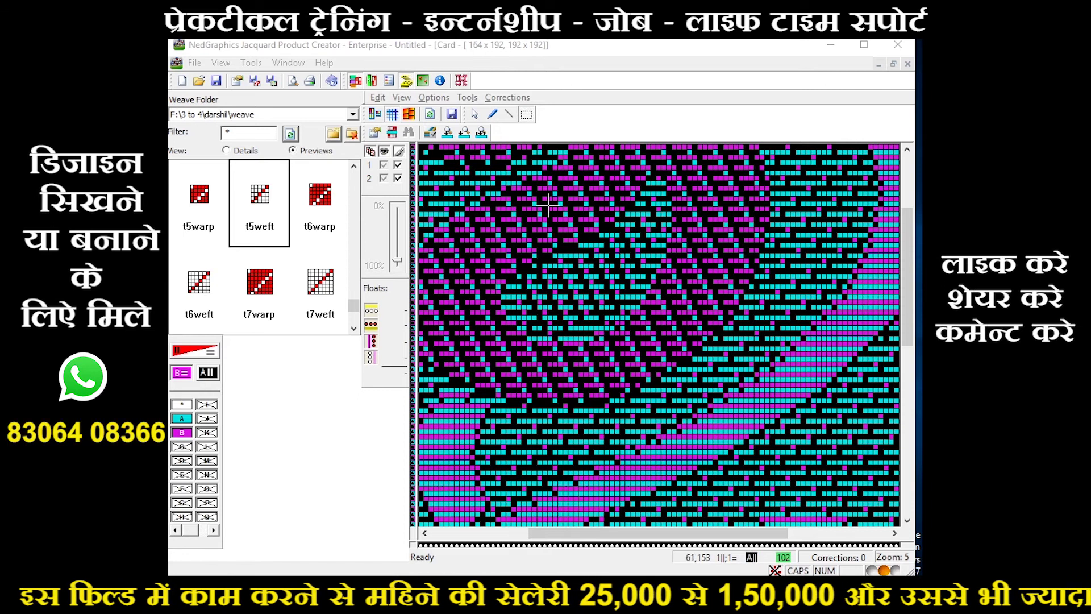
# Restore the Card to a floating window and select weave 104's row entries.
pyautogui.click(893, 65)
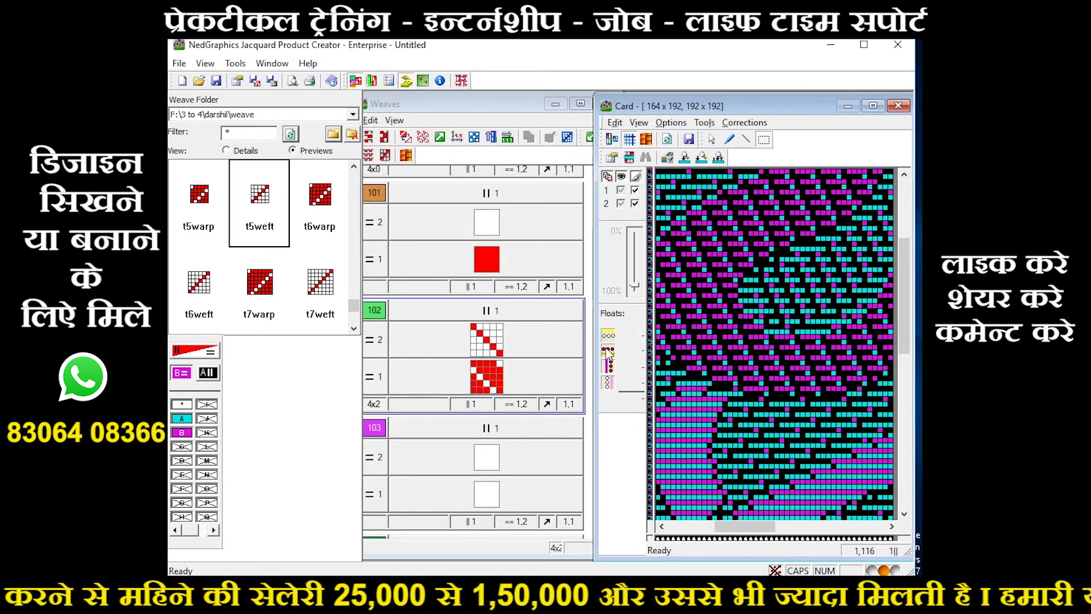
pyautogui.click(486, 457)
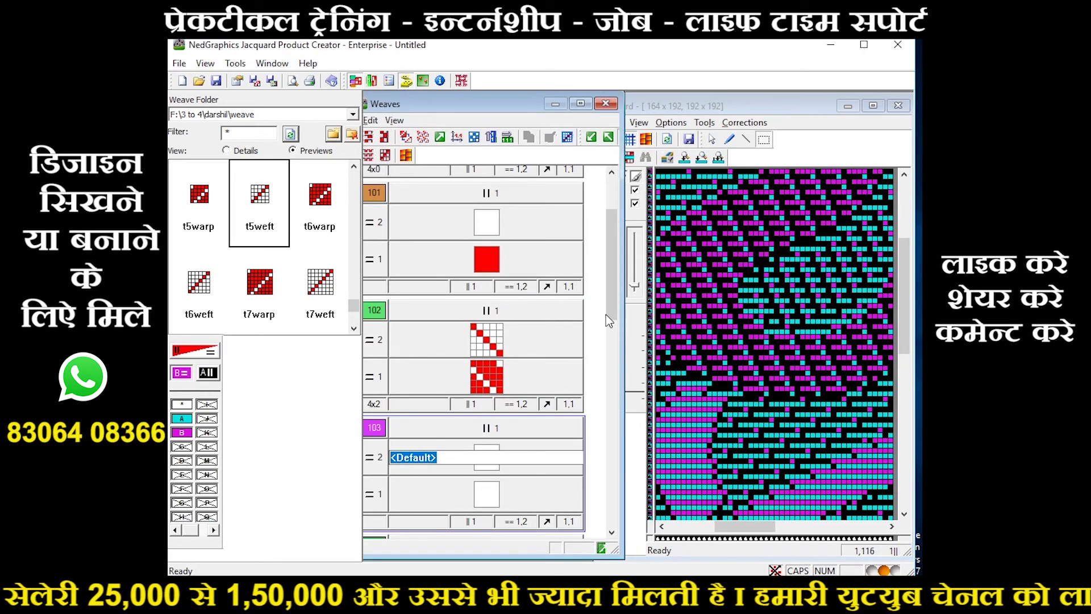
pyautogui.scroll(-4, 615, 340)
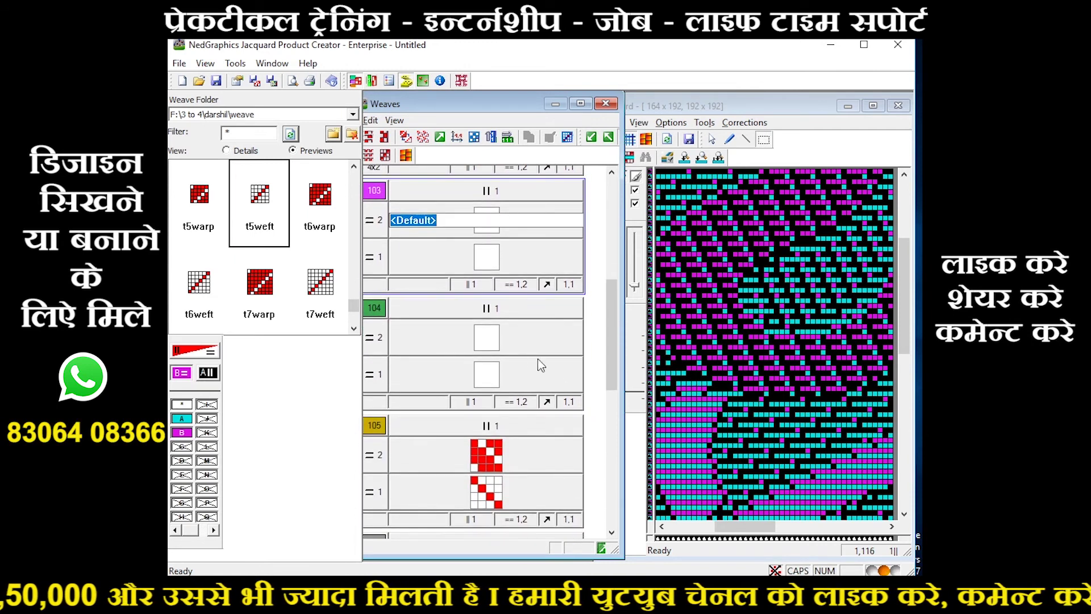
pyautogui.click(480, 340)
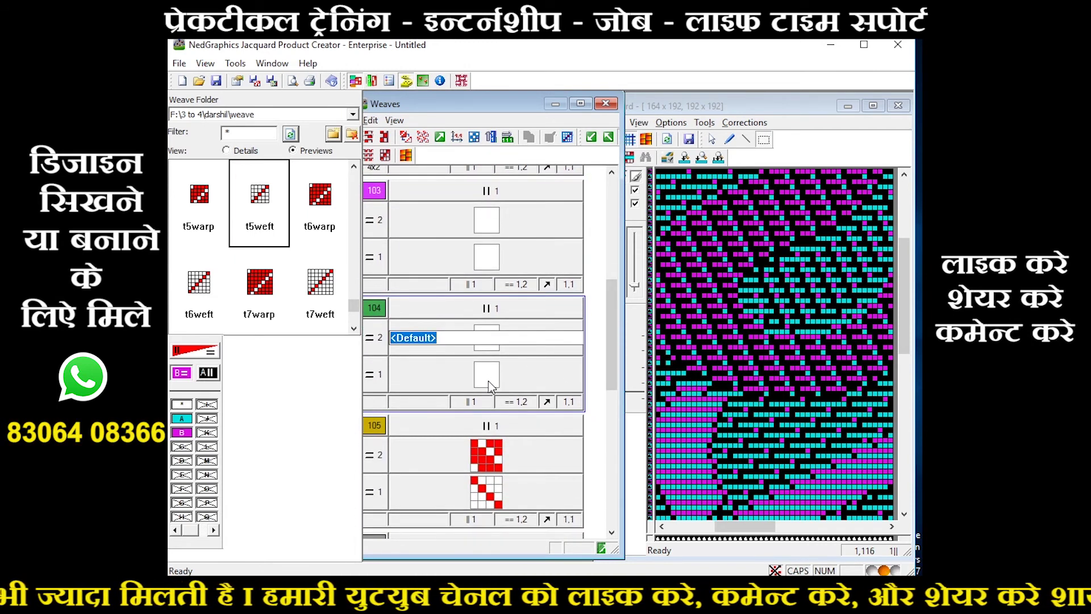
pyautogui.click(491, 381)
# Assign t5weft to weave 104 row 2 and t5warp to row 1, showing the redrawn card.
pyautogui.moveTo(245, 196); pyautogui.dragTo(487, 341)
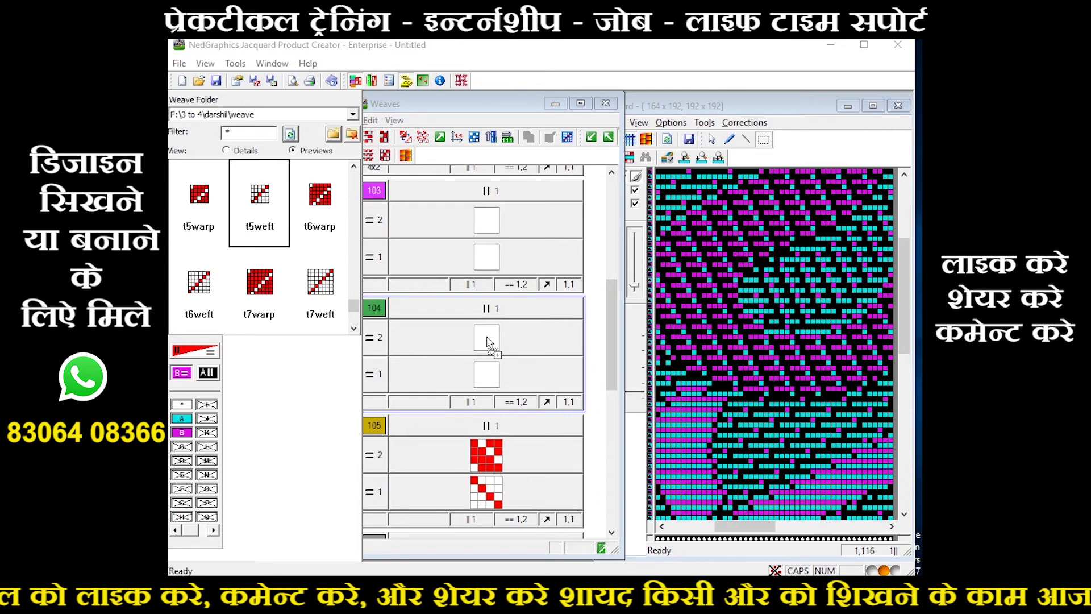
pyautogui.moveTo(488, 341); pyautogui.dragTo(488, 341)
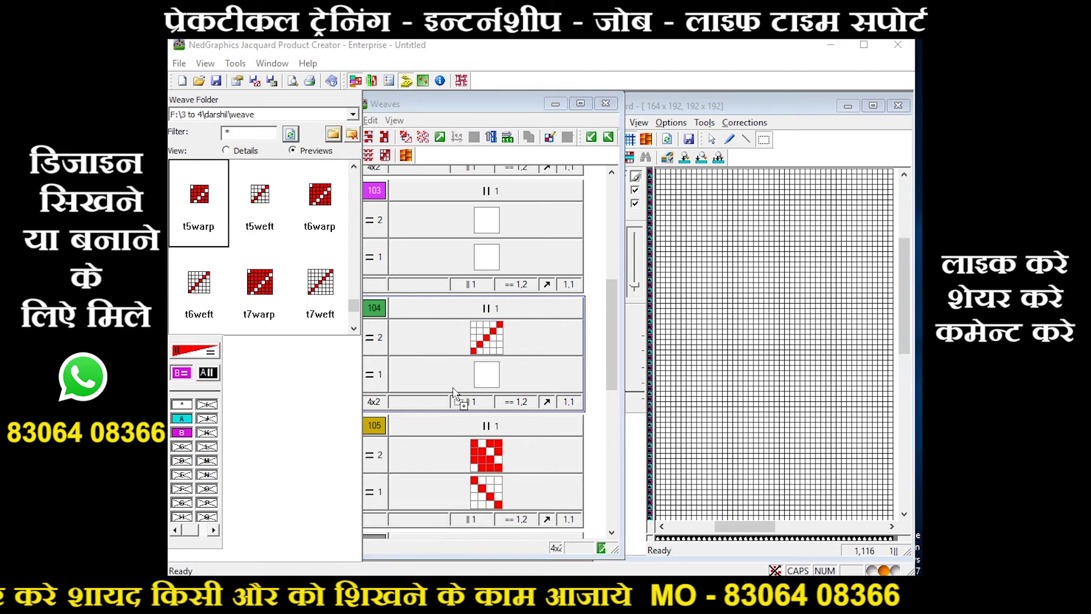
pyautogui.moveTo(204, 196); pyautogui.dragTo(489, 377)
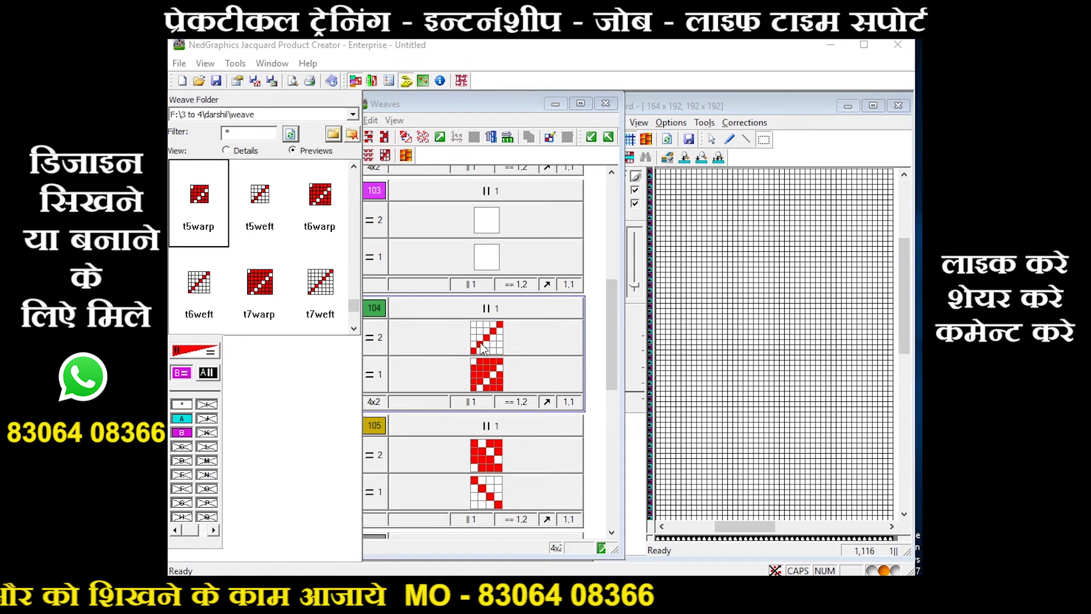
pyautogui.moveTo(611, 353); pyautogui.dragTo(618, 311)
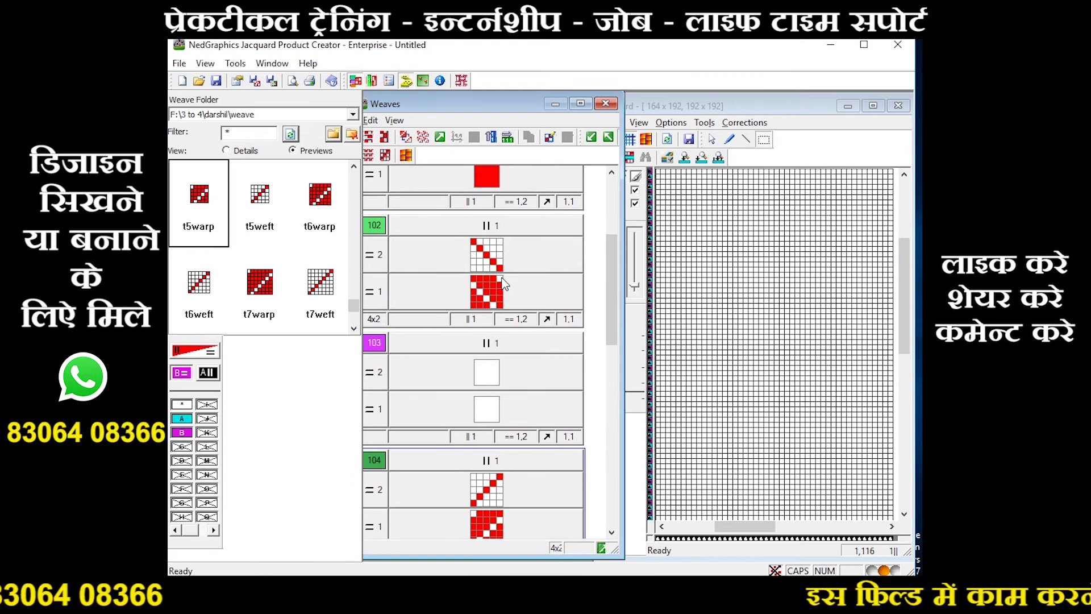
pyautogui.moveTo(482, 520); pyautogui.dragTo(778, 359)
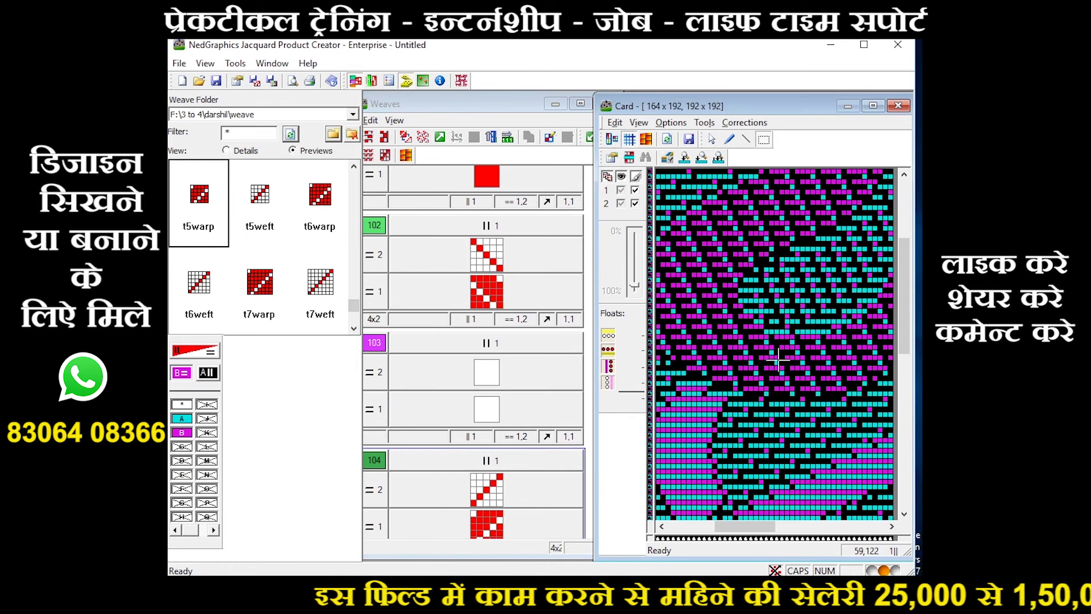
pyautogui.click(873, 106)
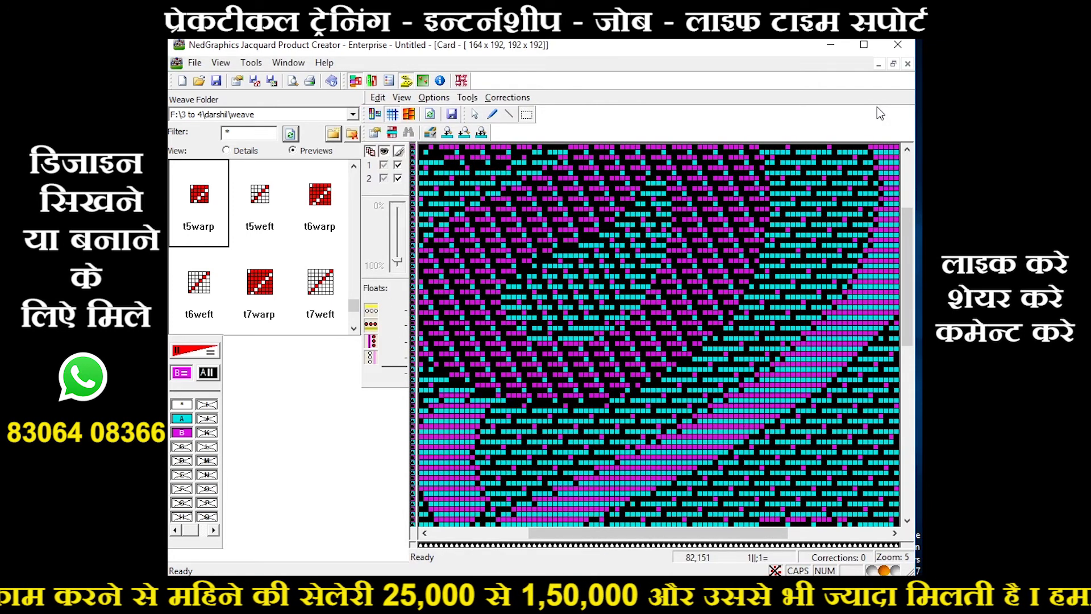
pyautogui.press('2')
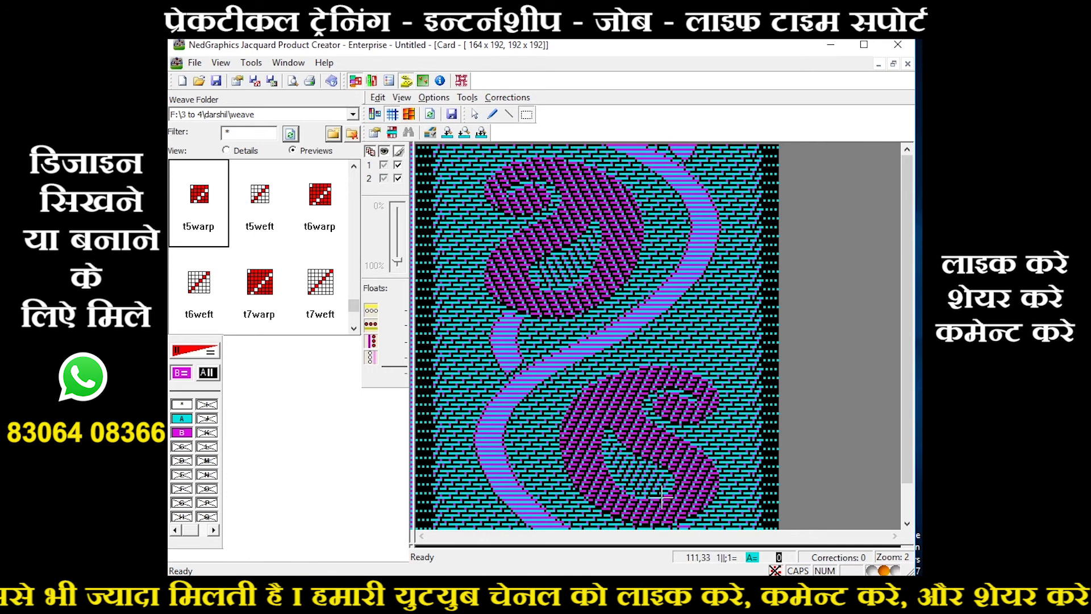
pyautogui.press('4')
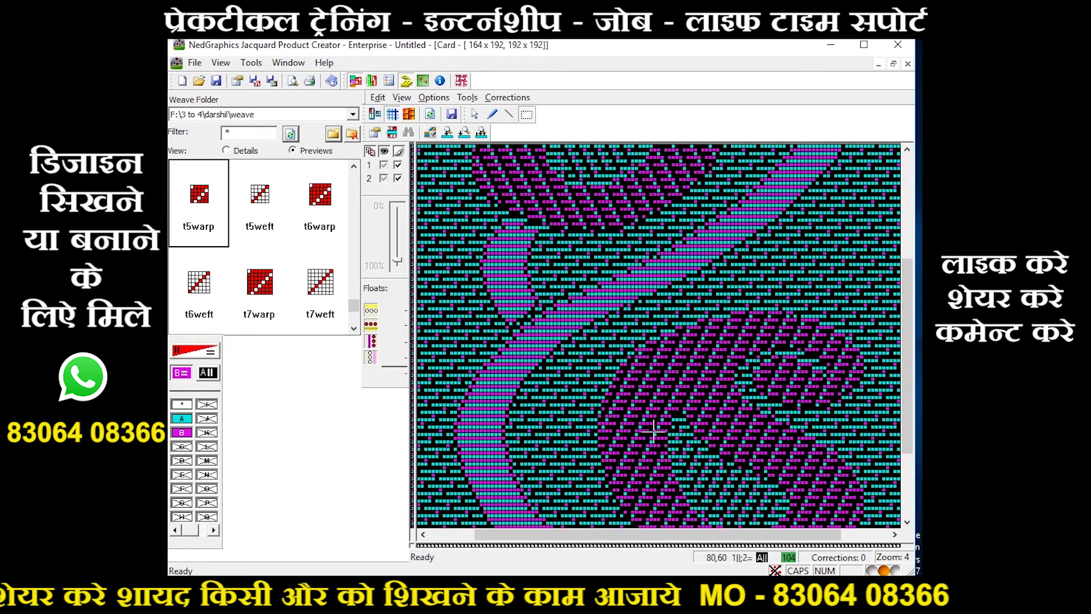
pyautogui.click(893, 64)
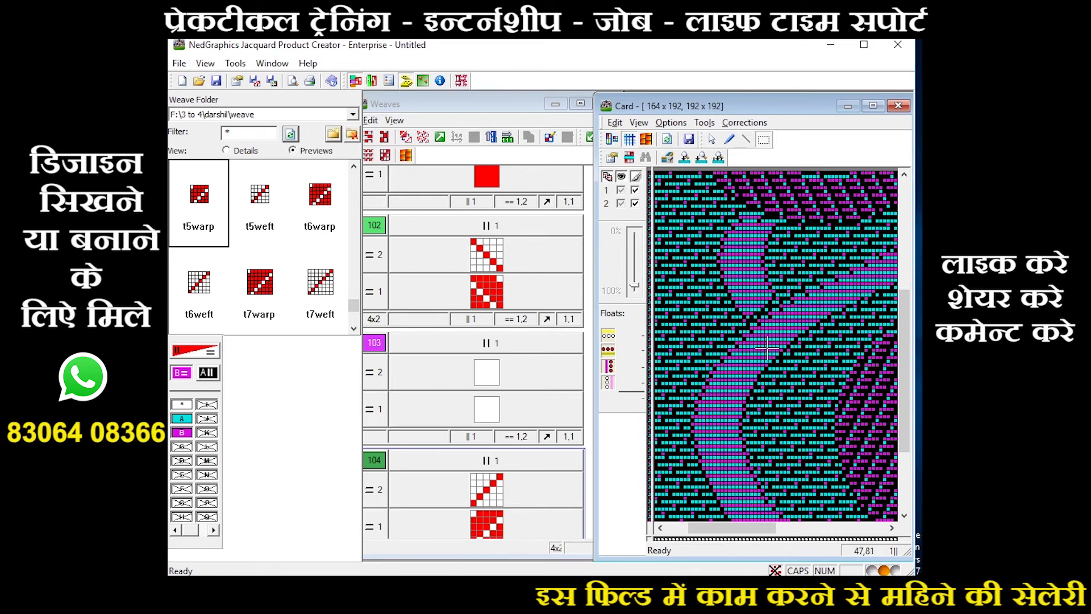
pyautogui.doubleClick(482, 419)
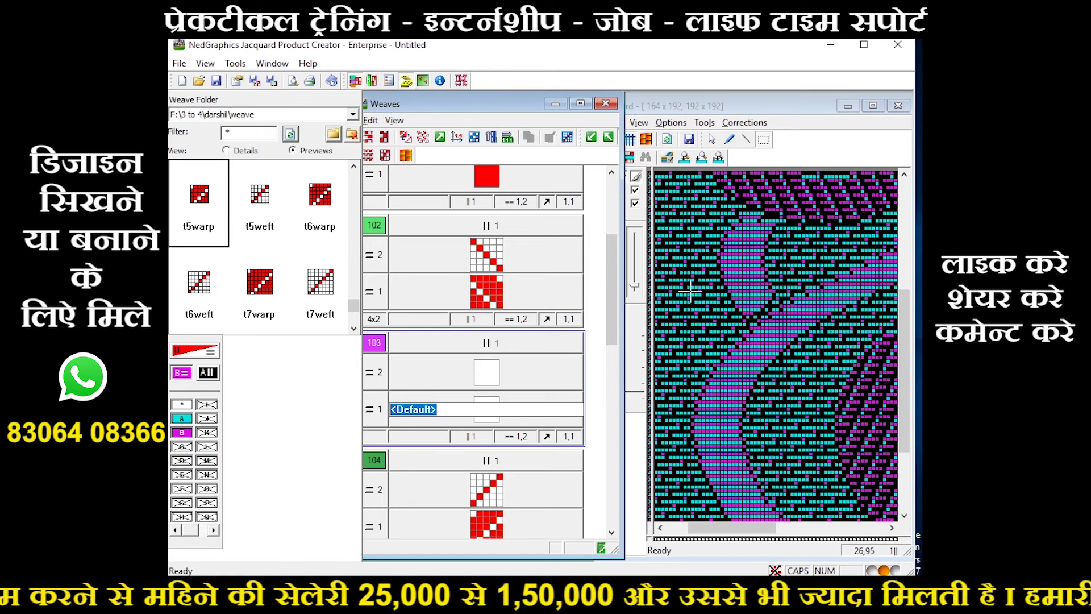
pyautogui.click(719, 366)
pyautogui.click(742, 344)
pyautogui.click(773, 409)
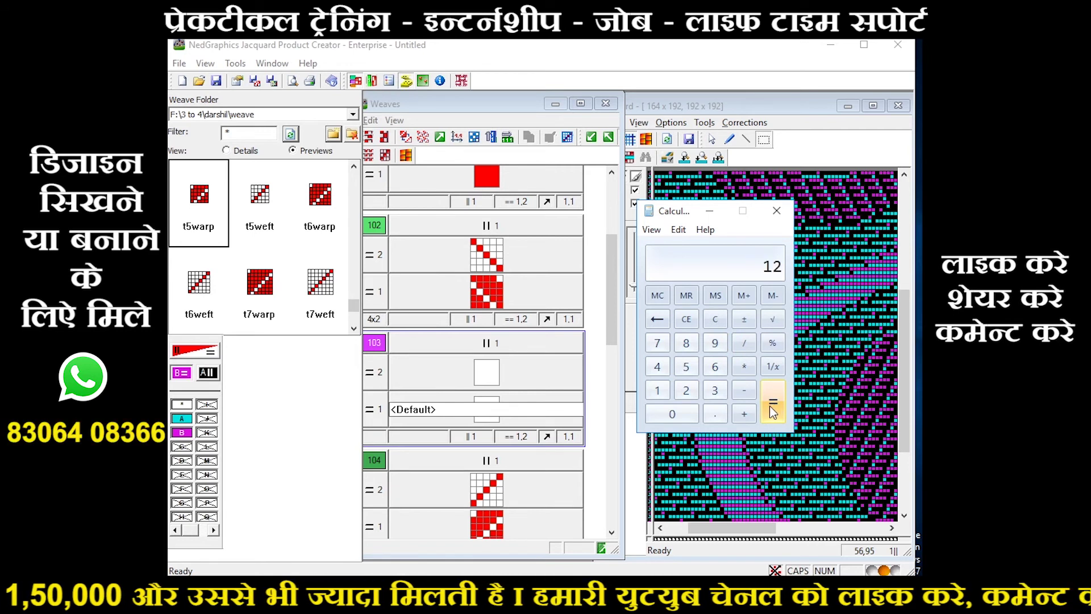
pyautogui.click(715, 343)
pyautogui.click(715, 366)
pyautogui.click(745, 343)
pyautogui.click(685, 364)
pyautogui.click(764, 387)
pyautogui.click(714, 342)
pyautogui.click(715, 367)
pyautogui.click(744, 343)
pyautogui.click(657, 342)
pyautogui.click(780, 410)
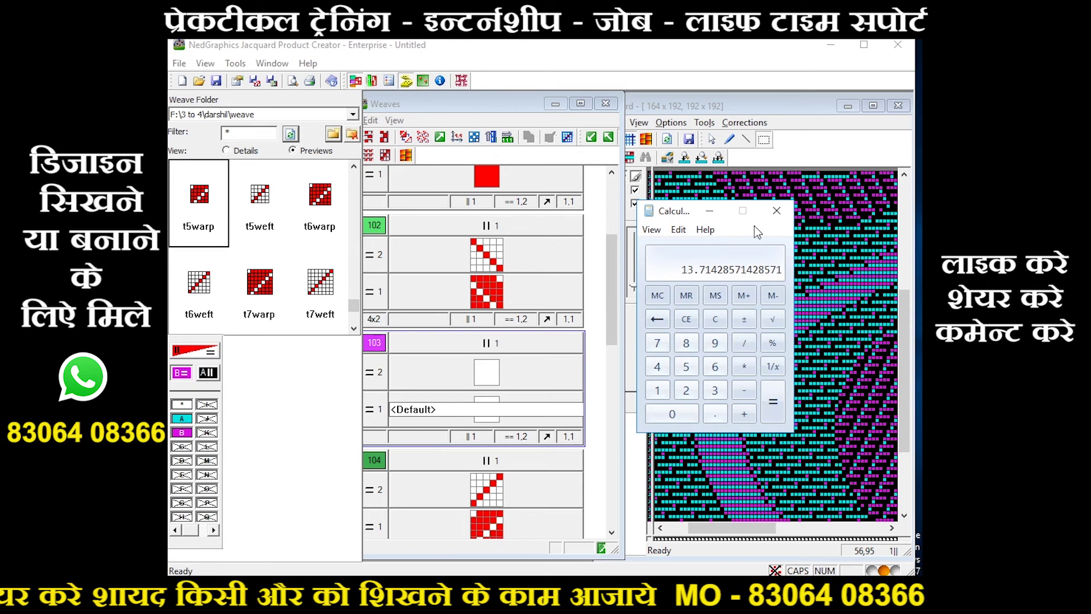
# Jump the Weave Folder to S8, then drop s8weft on weave 103 row 2 and s8warp on row 1.
pyautogui.click(711, 211)
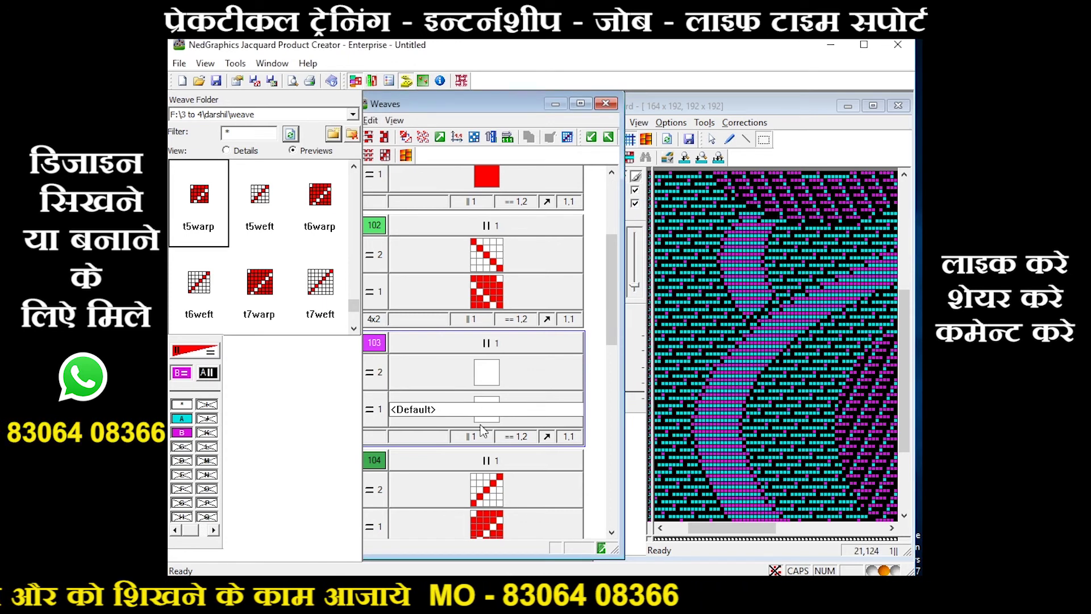
pyautogui.click(485, 378)
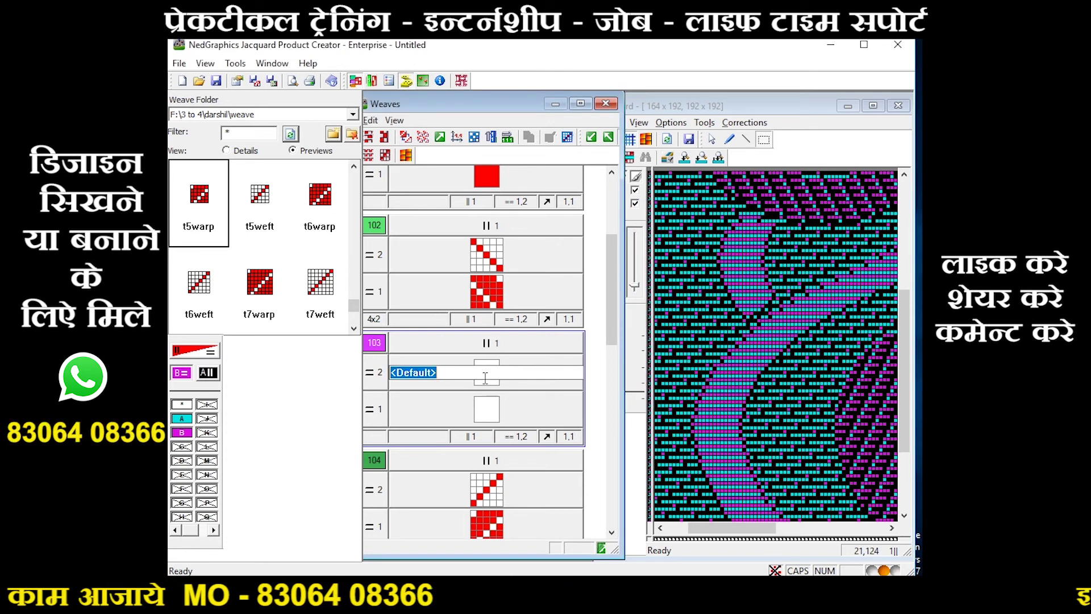
pyautogui.write('S')
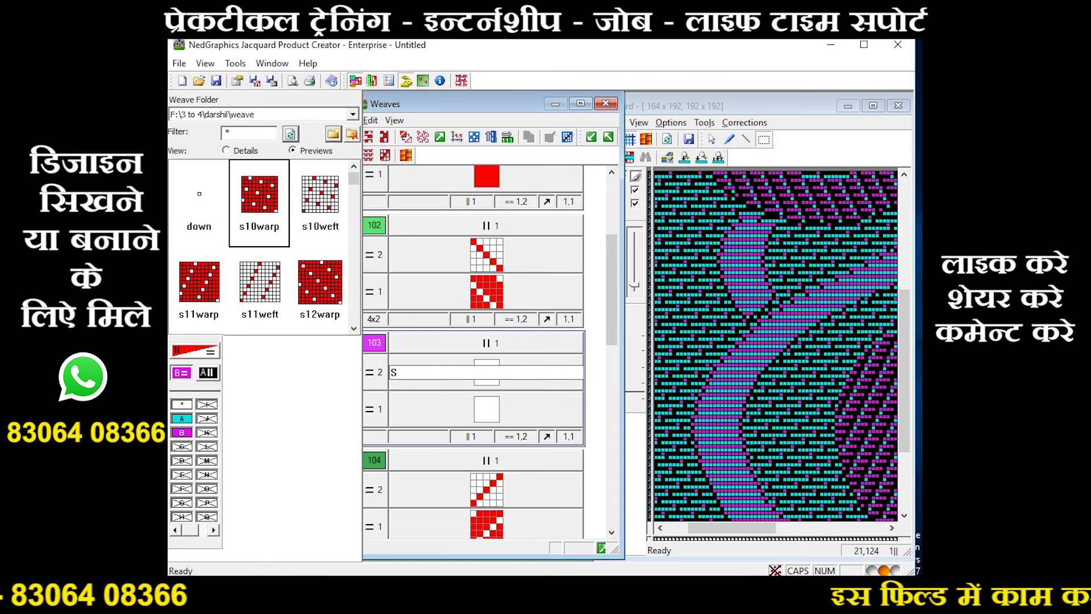
pyautogui.write('8')
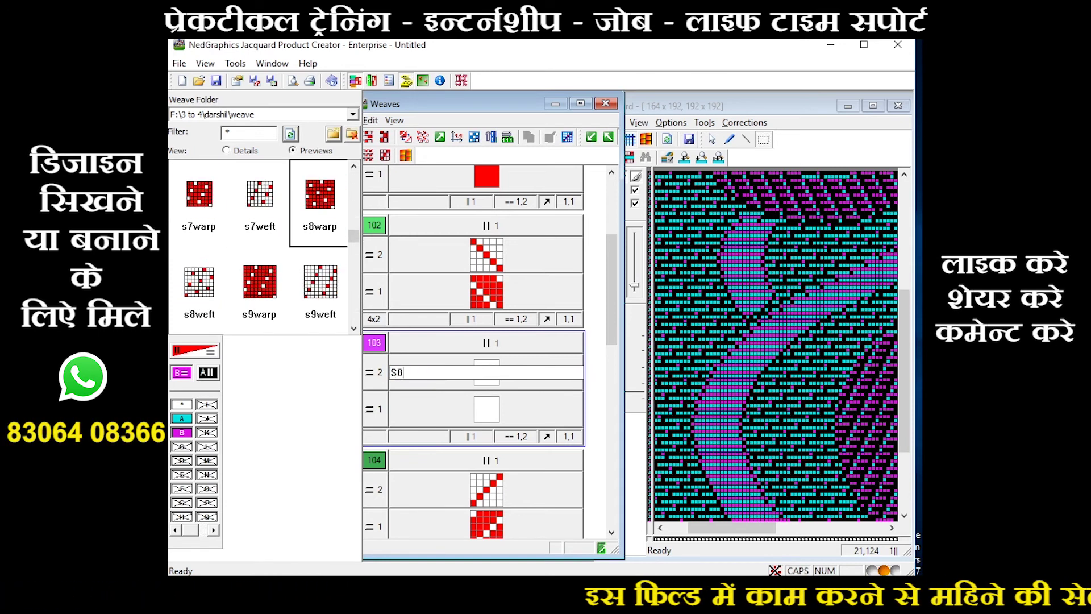
pyautogui.moveTo(199, 281); pyautogui.dragTo(483, 374)
pyautogui.moveTo(307, 195); pyautogui.dragTo(487, 420)
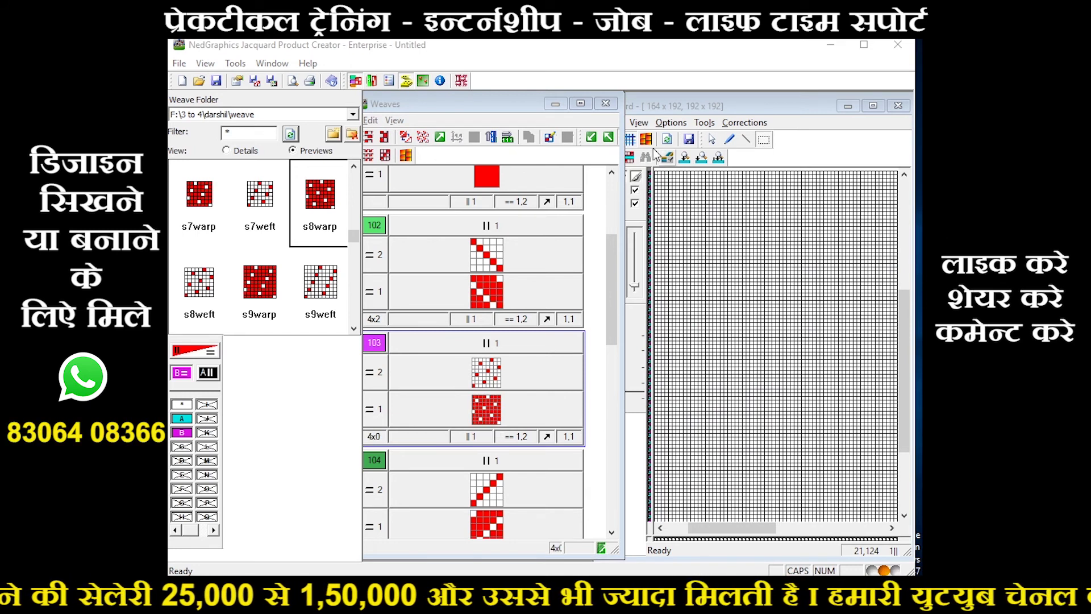
pyautogui.click(666, 139)
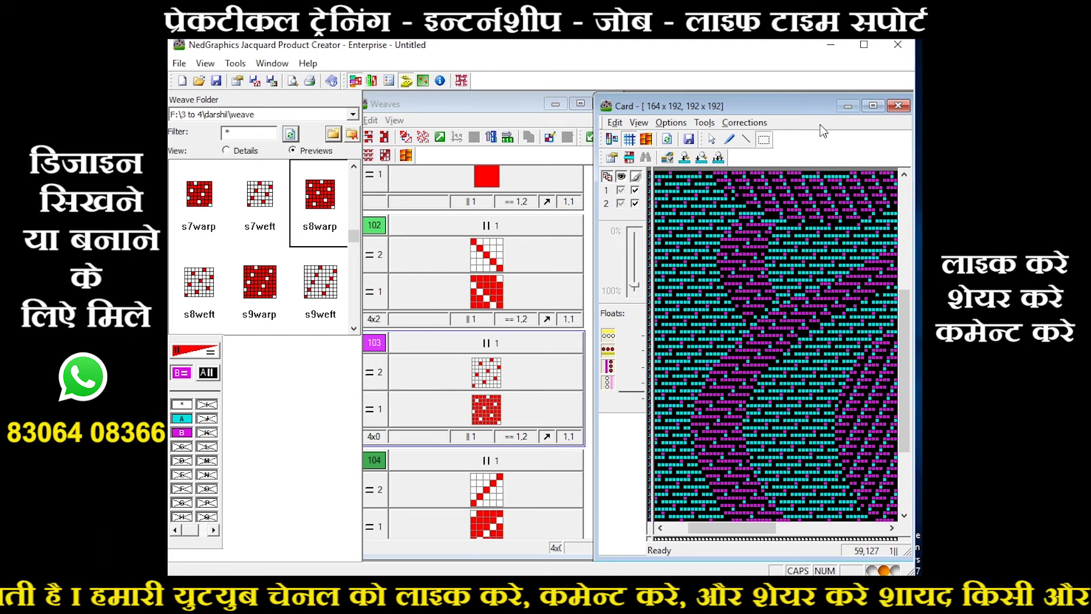
# Maximize the card and choose to export it as a Windows bitmap.
pyautogui.click(869, 105)
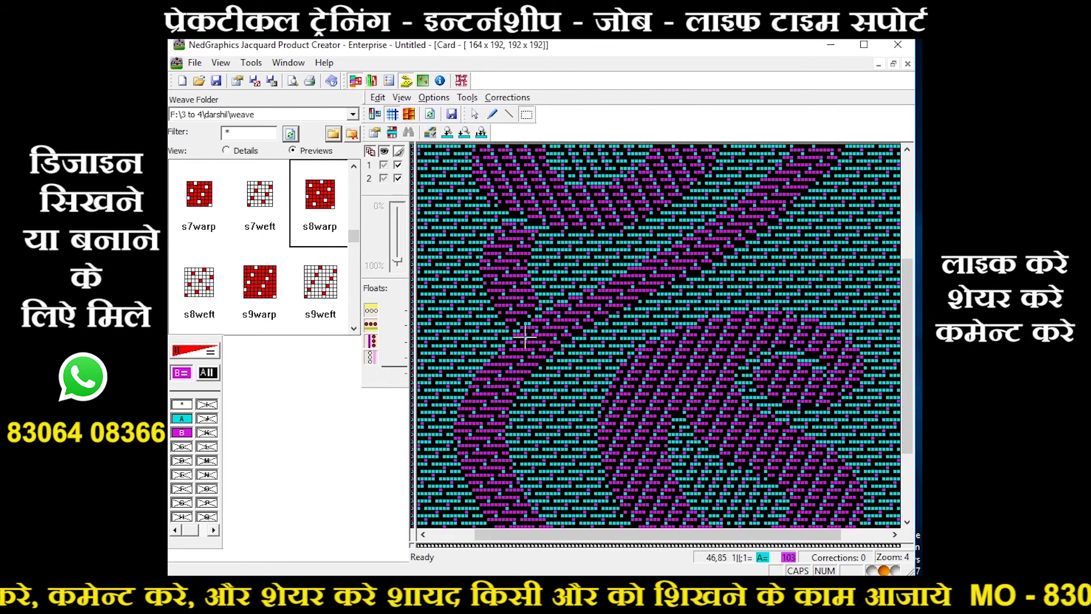
pyautogui.scroll(-3, 524, 338)
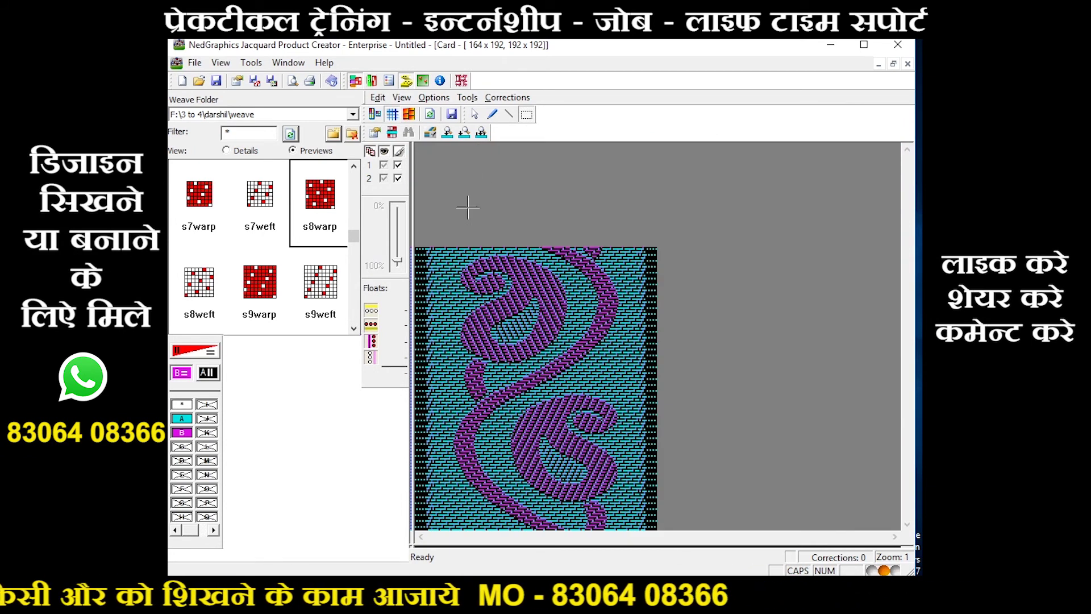
pyautogui.click(458, 119)
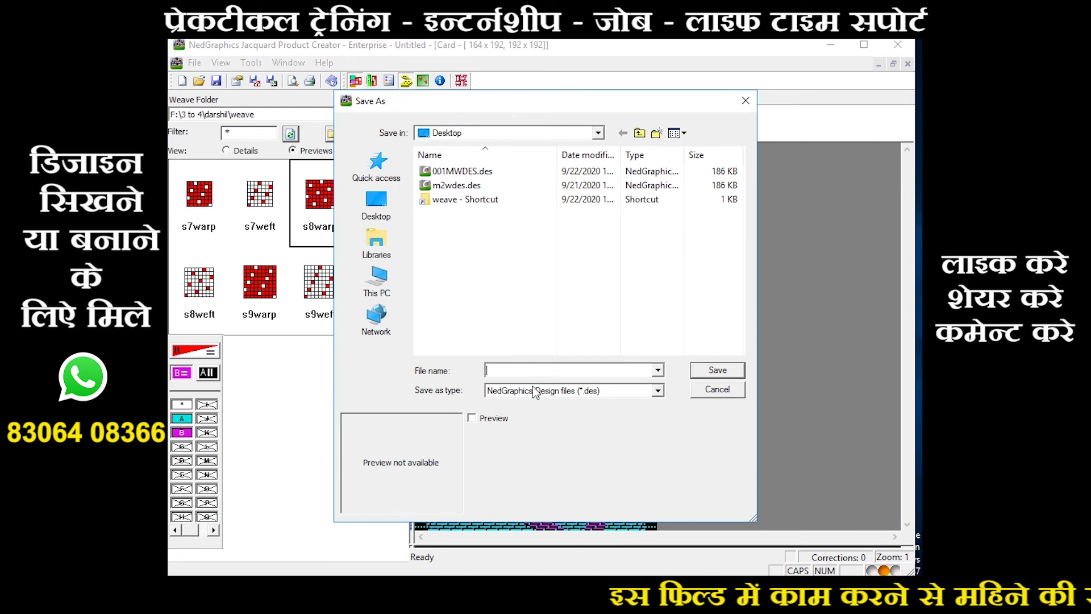
pyautogui.click(534, 392)
pyautogui.click(531, 424)
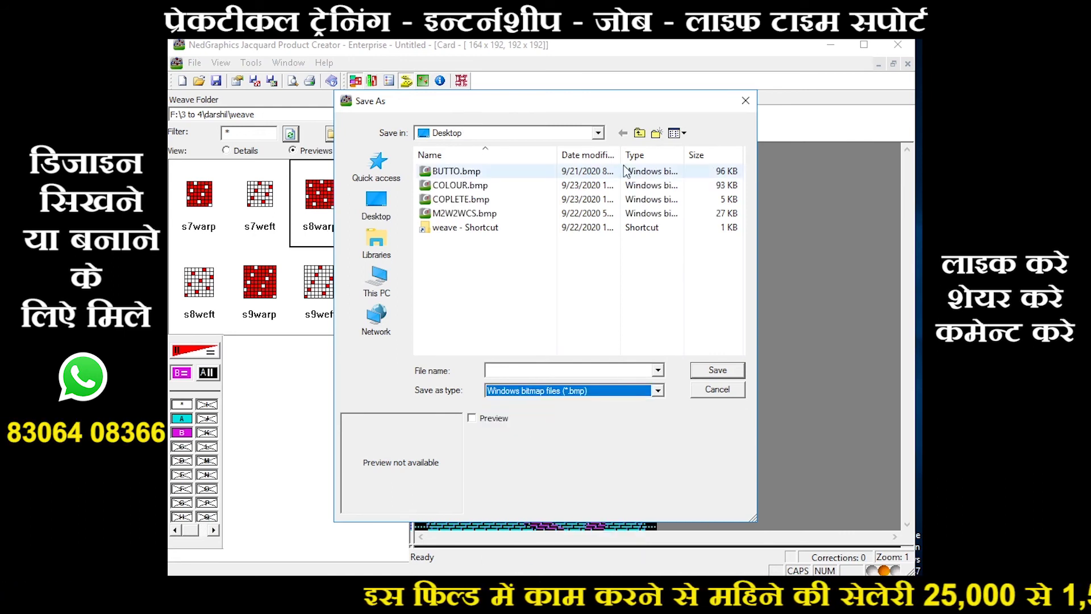
# Name the bitmap COLO on the Desktop and save it.
pyautogui.click(565, 371)
pyautogui.write('COLOUR')
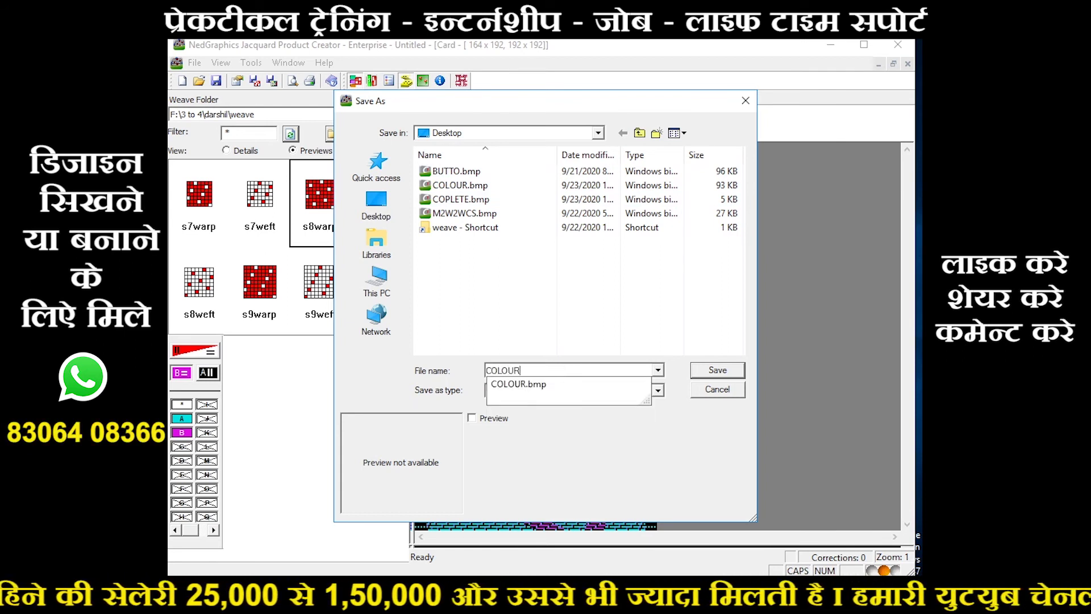
pyautogui.click(533, 366)
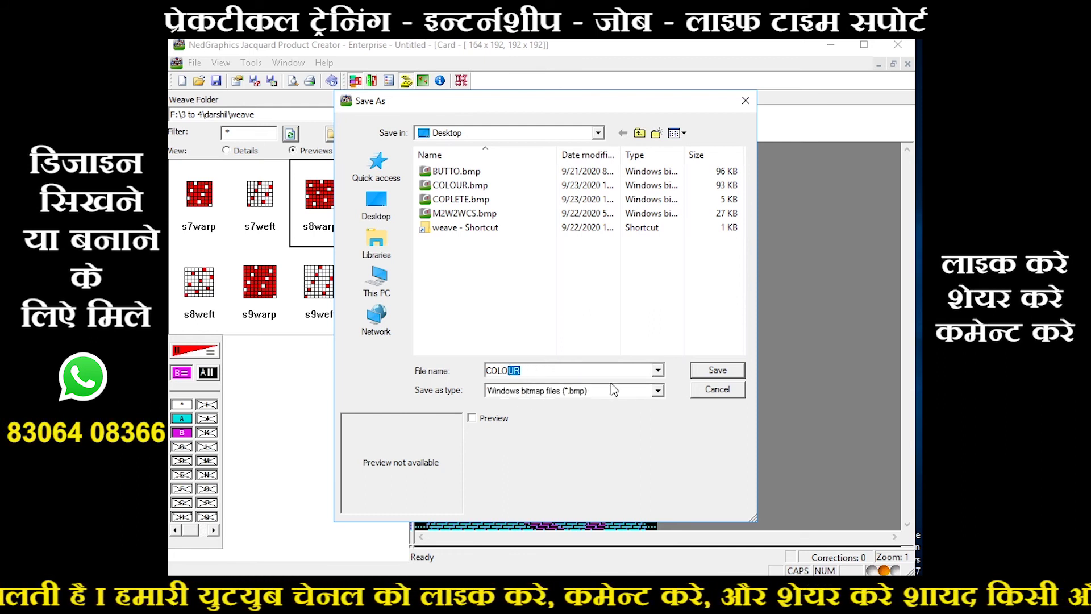
pyautogui.press('BackSpace')
pyautogui.click(596, 348)
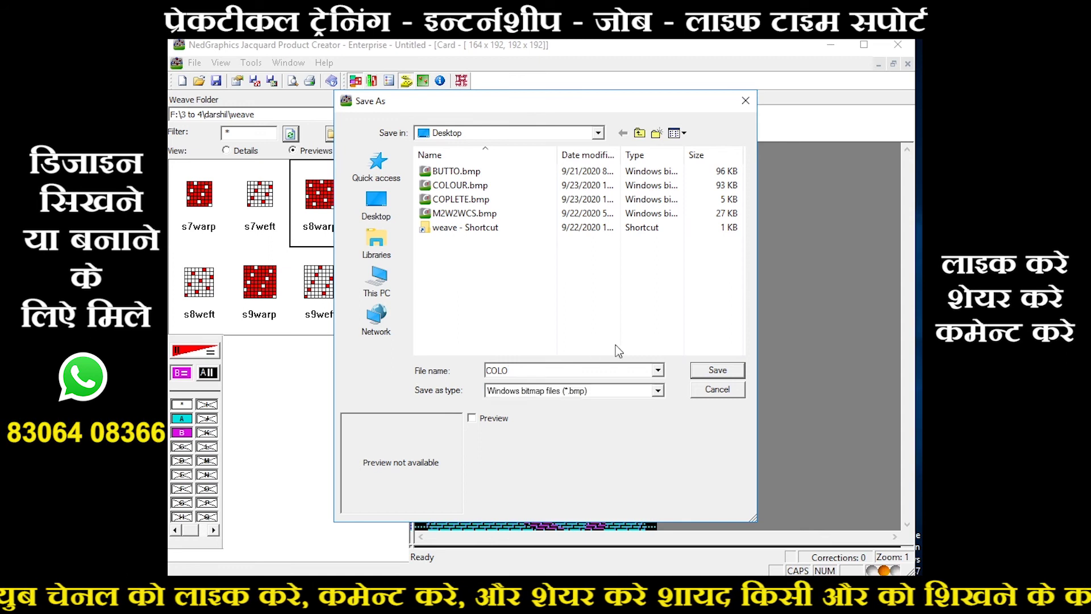
pyautogui.click(717, 370)
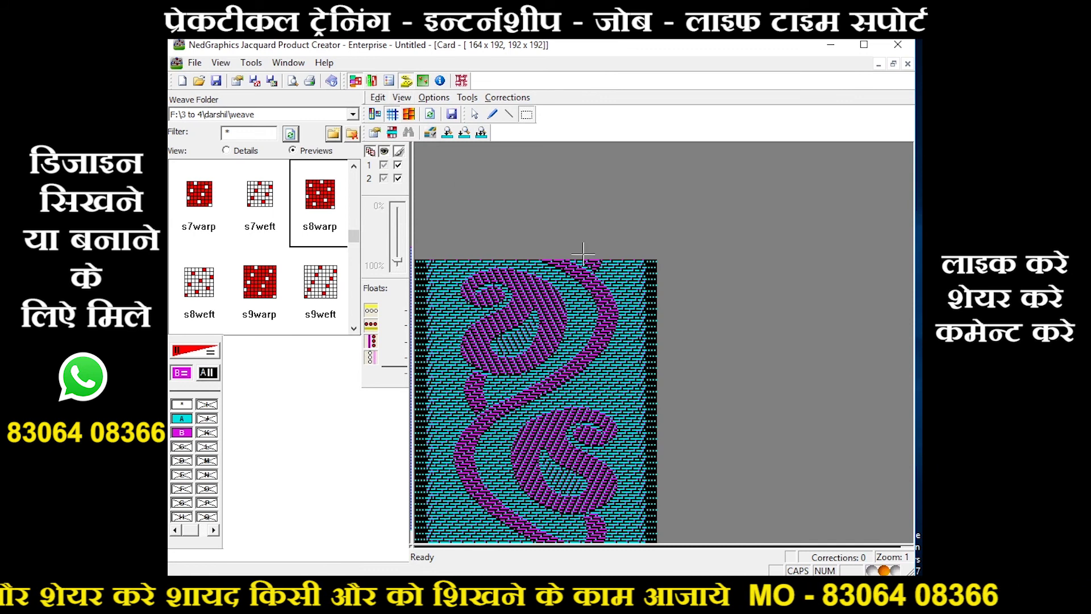
# Switch the card view to Card Colors and Complete Card, then zoom in on it.
pyautogui.click(402, 97)
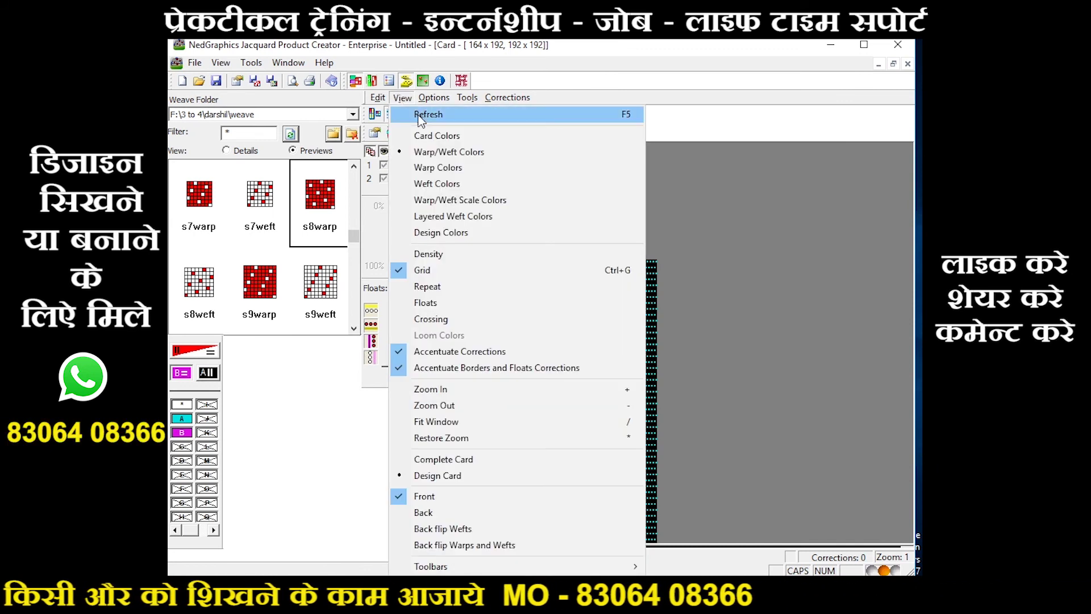
pyautogui.click(436, 136)
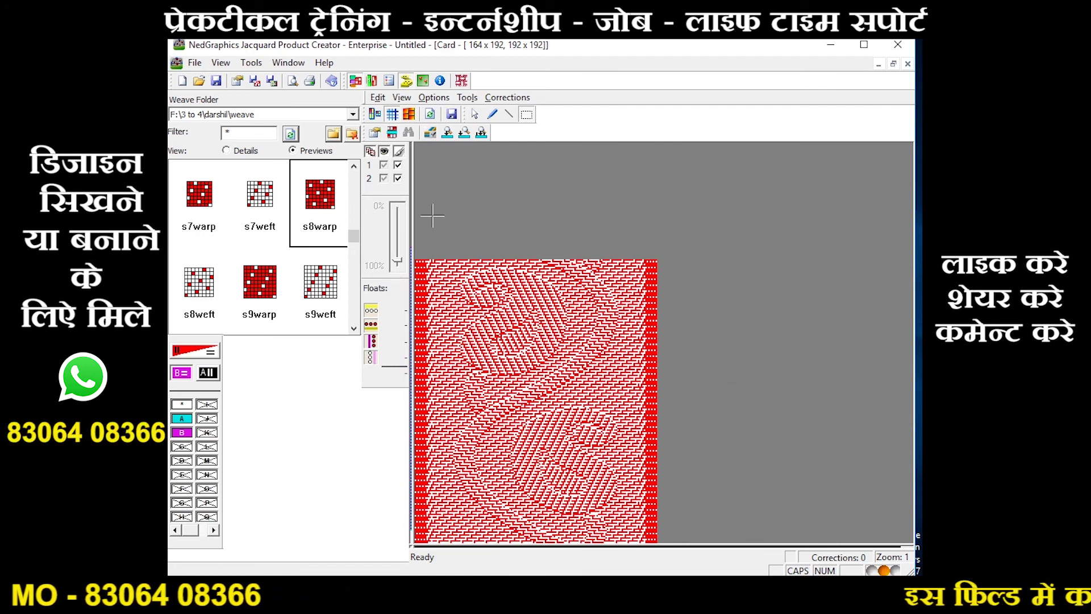
pyautogui.click(400, 98)
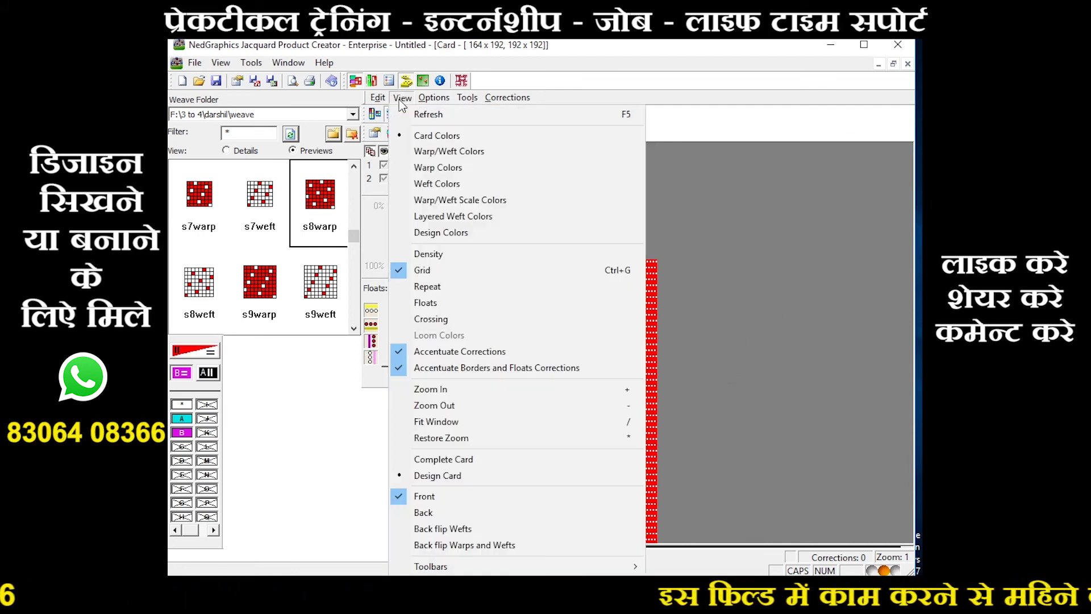
pyautogui.click(461, 460)
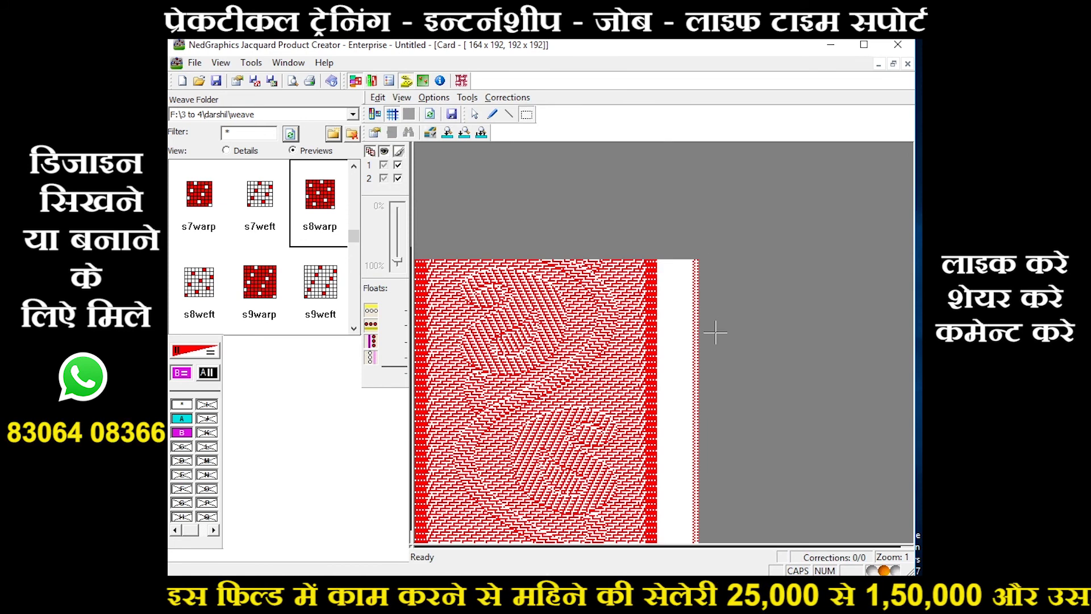
pyautogui.scroll(2, 716, 291)
pyautogui.scroll(1, 731, 331)
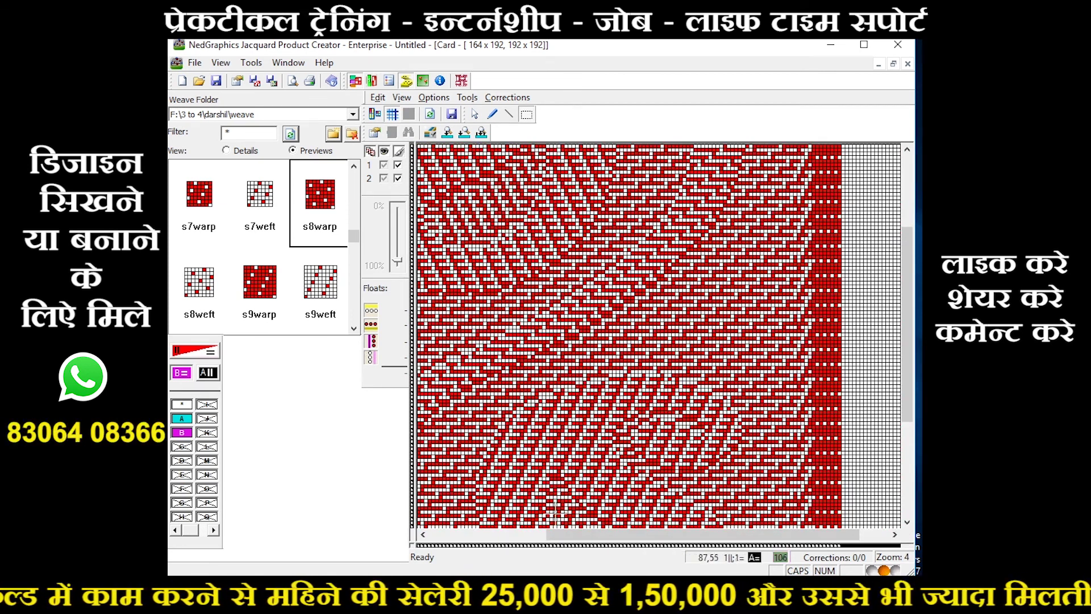
pyautogui.moveTo(675, 535); pyautogui.dragTo(703, 537)
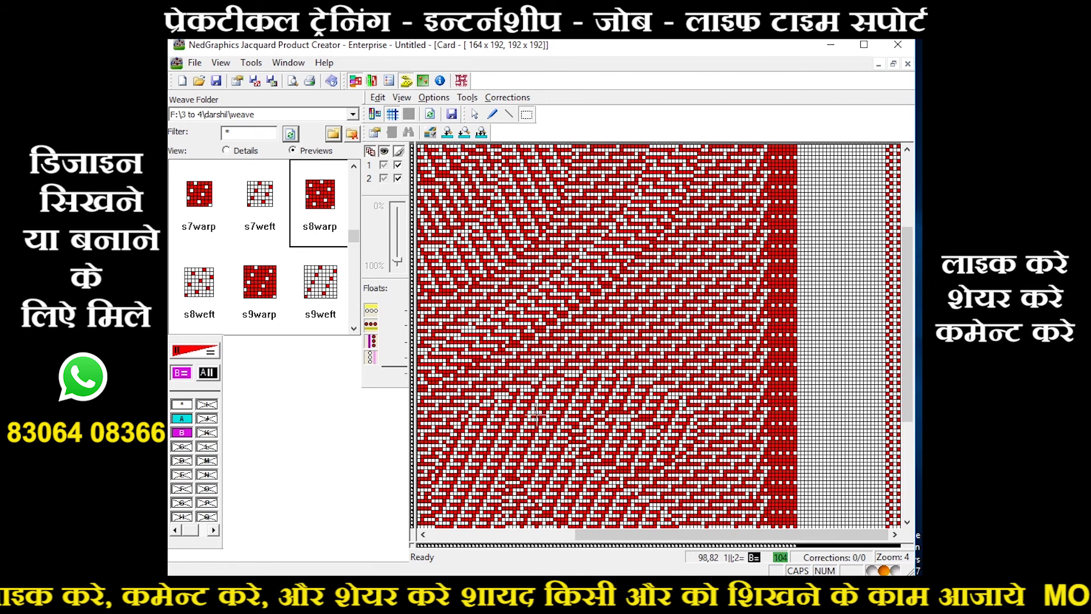
pyautogui.moveTo(613, 535)
pyautogui.mouseDown()
pyautogui.moveTo(545, 556)
pyautogui.moveTo(426, 545)
pyautogui.mouseUp()
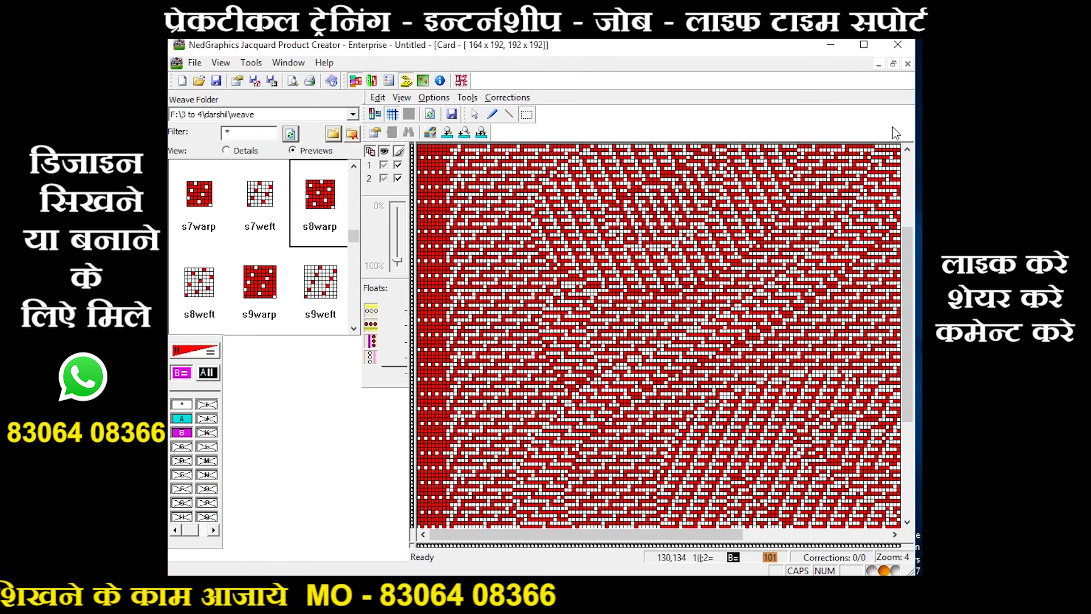
# Output the complete card as M2WCARD.bmp on the Desktop and confirm with OK.
pyautogui.click(256, 86)
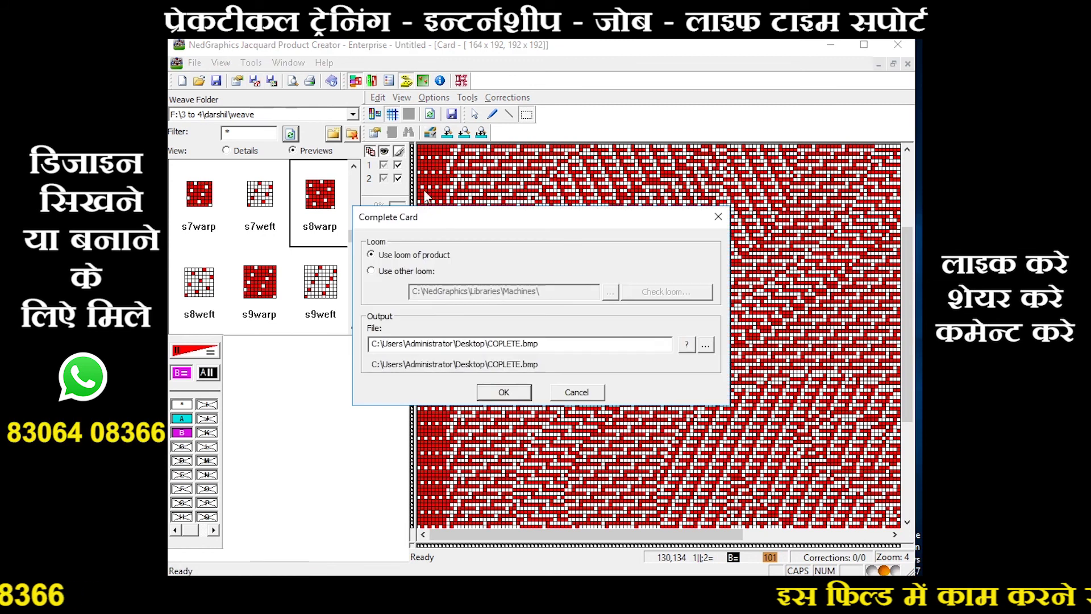
pyautogui.click(705, 345)
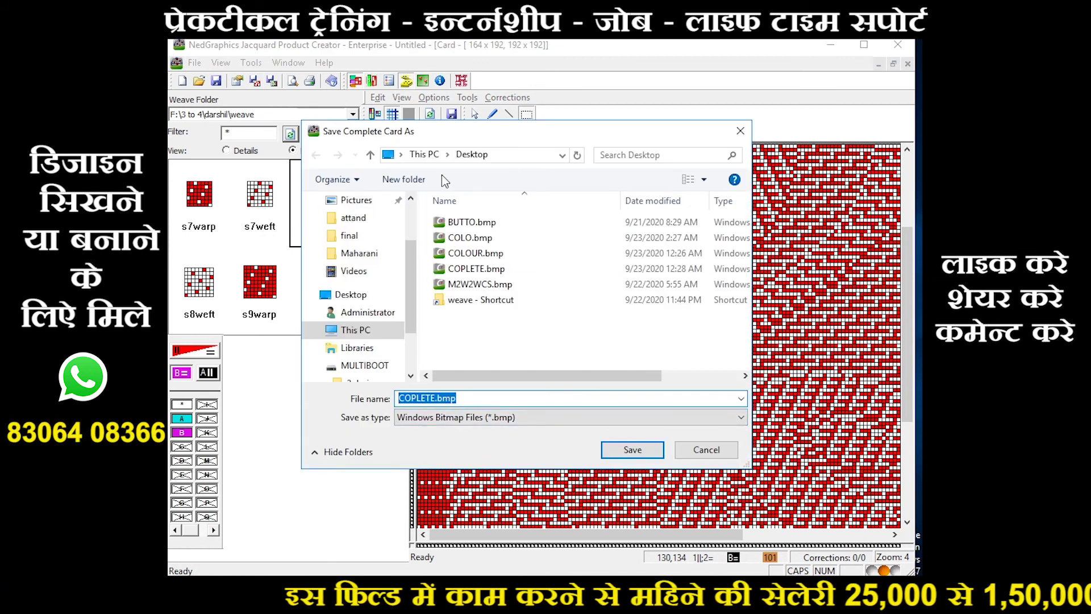
pyautogui.click(351, 294)
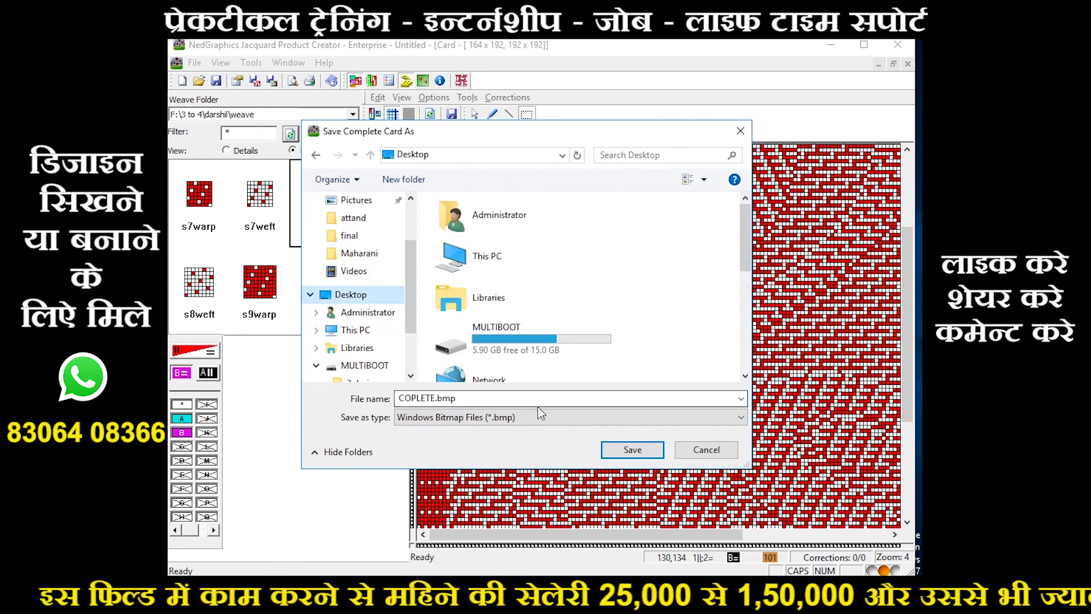
pyautogui.doubleClick(444, 399)
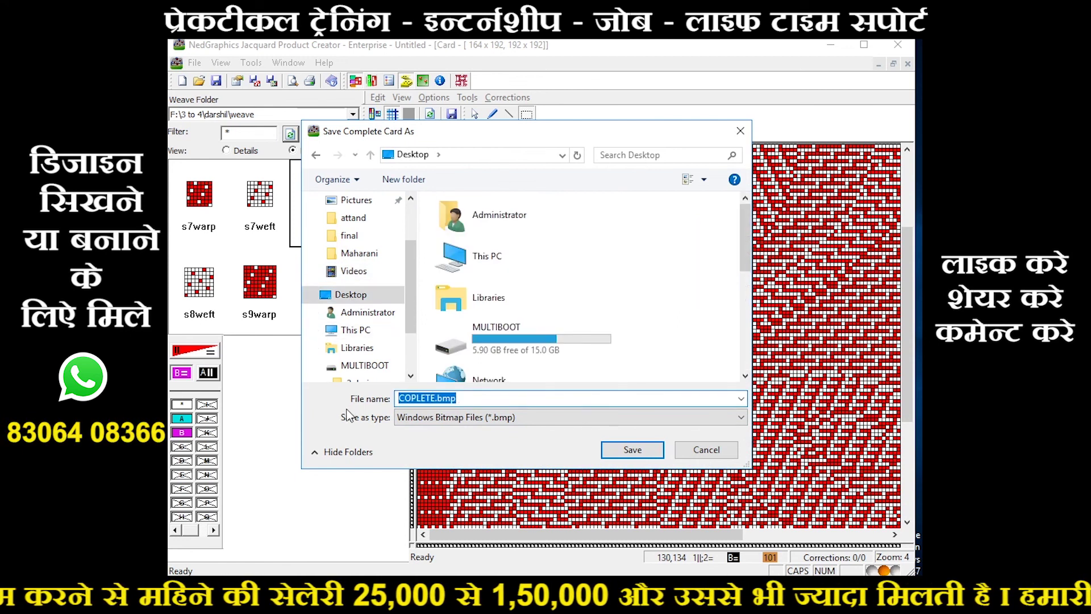
pyautogui.write('CA')
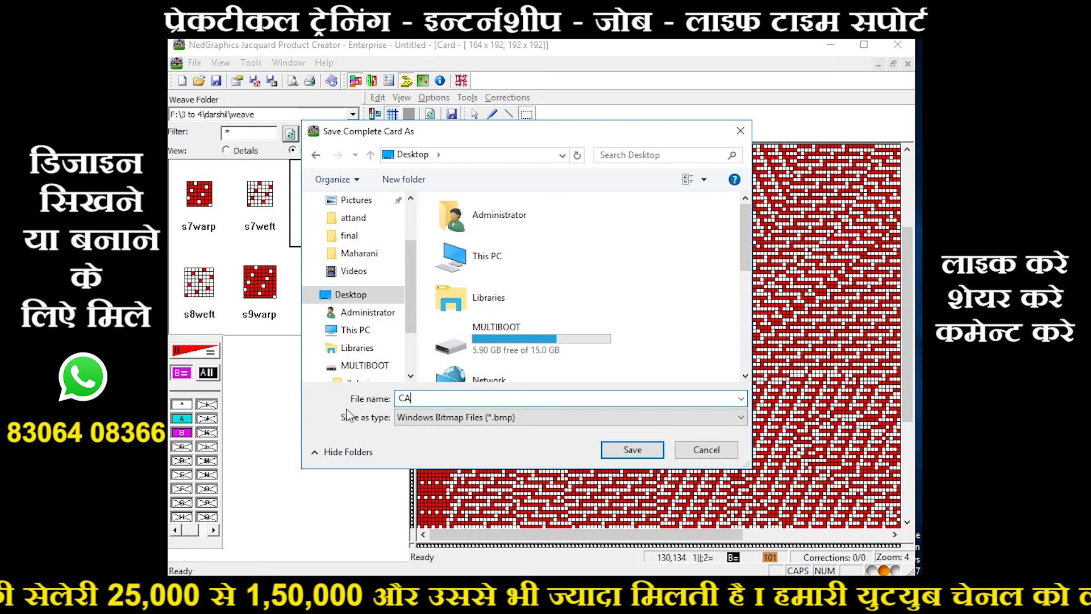
pyautogui.press('BackSpace')
pyautogui.press('BackSpace')
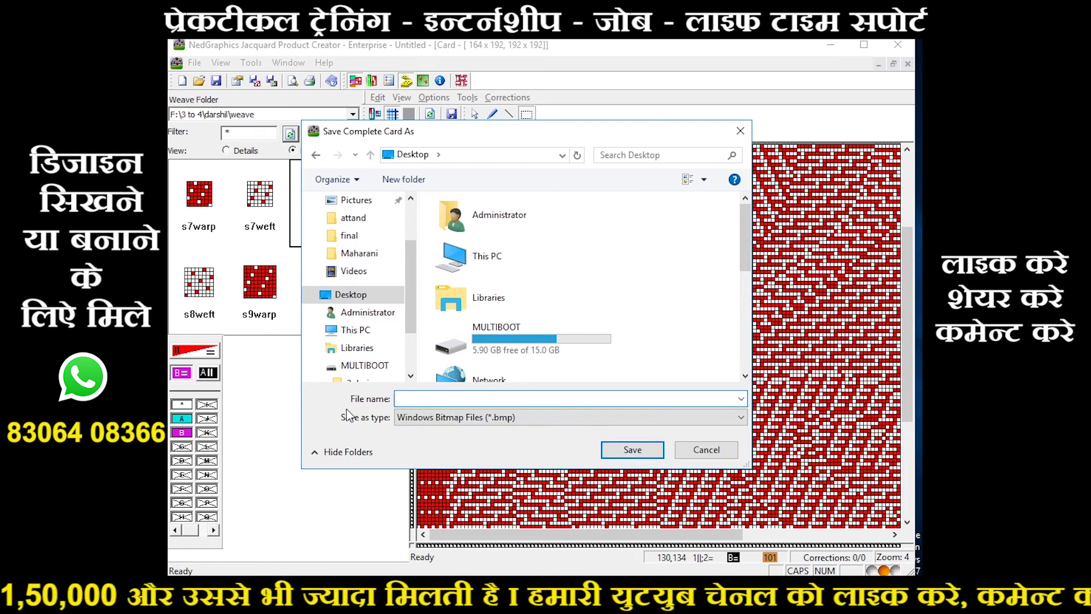
pyautogui.write('M')
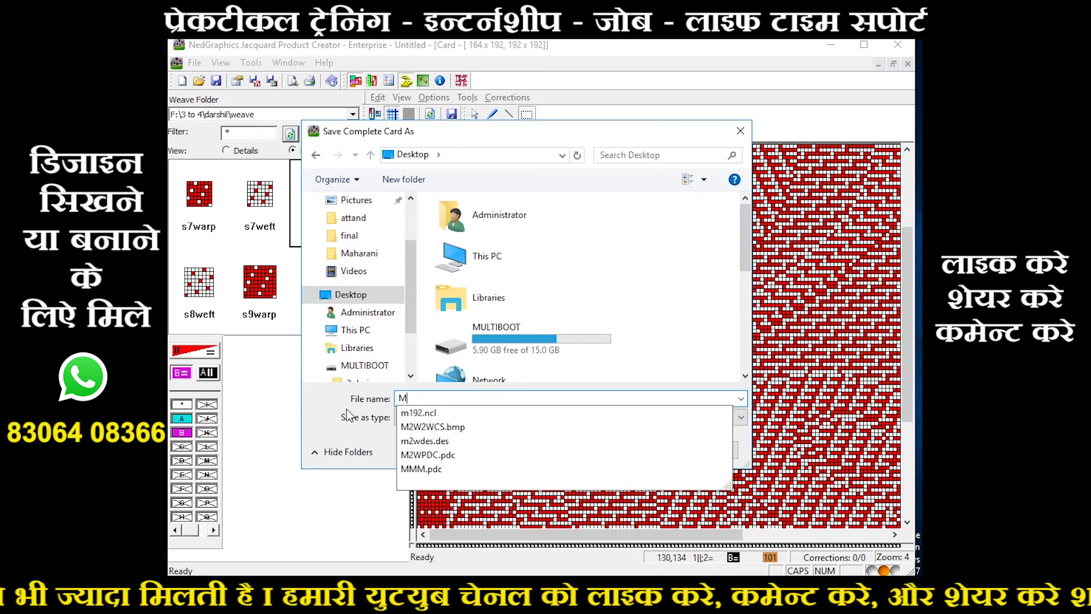
pyautogui.write('2W')
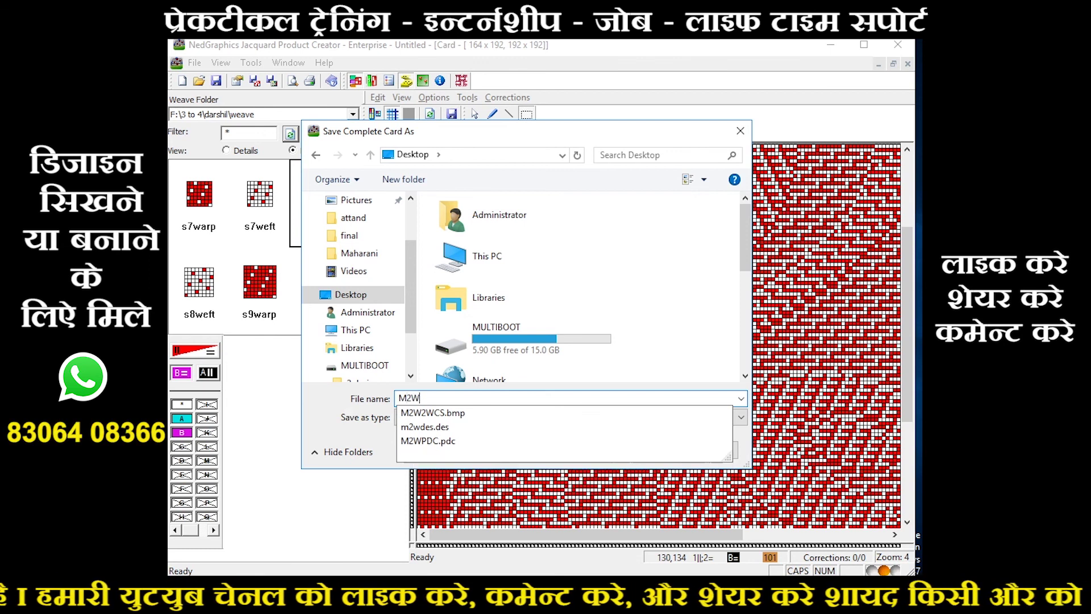
pyautogui.write('CARD')
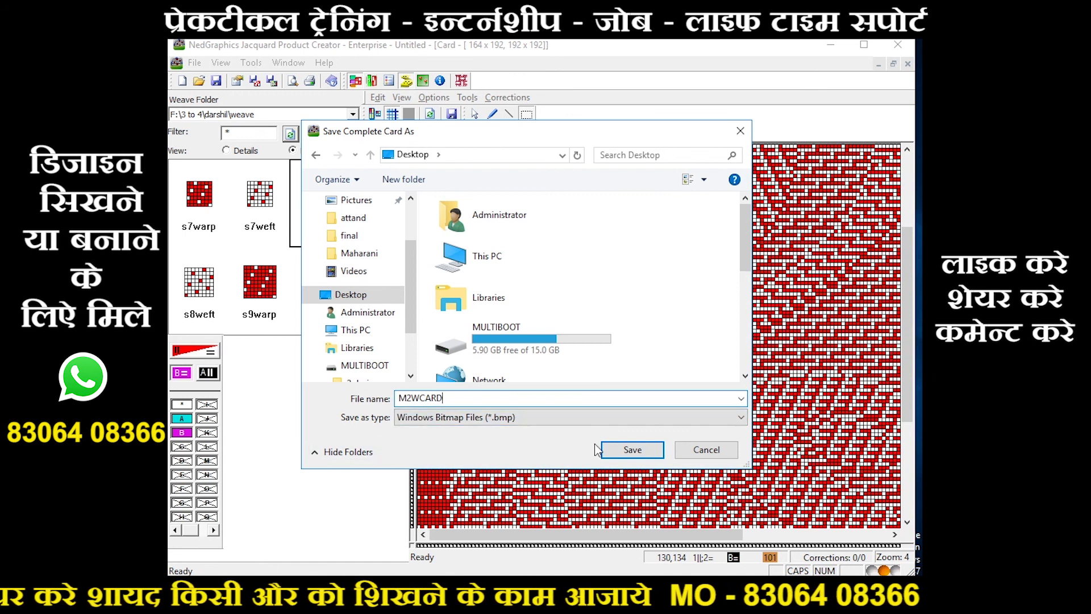
pyautogui.click(655, 456)
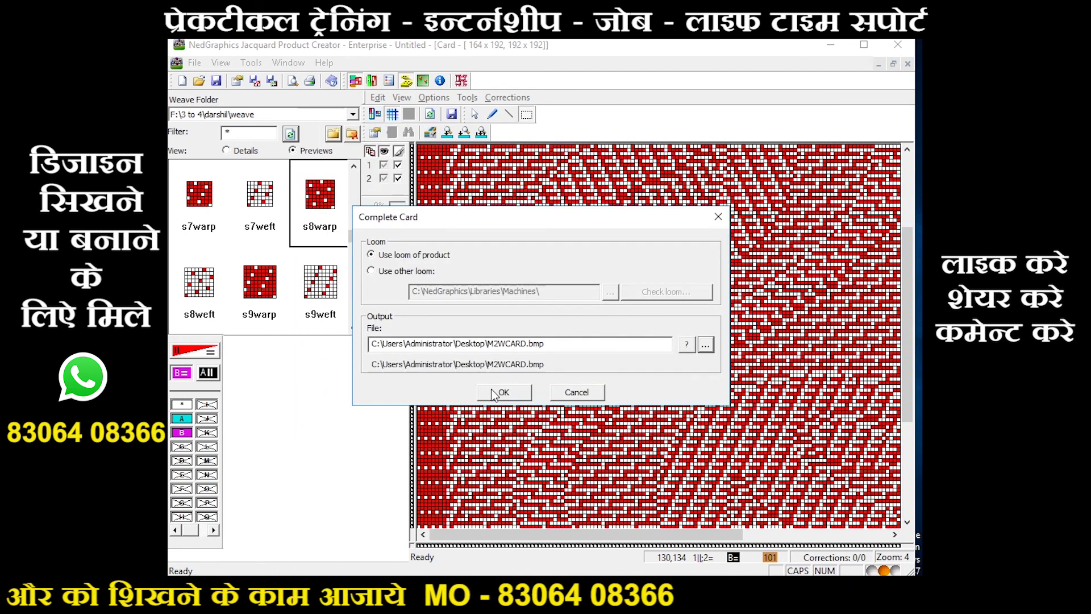
pyautogui.click(492, 392)
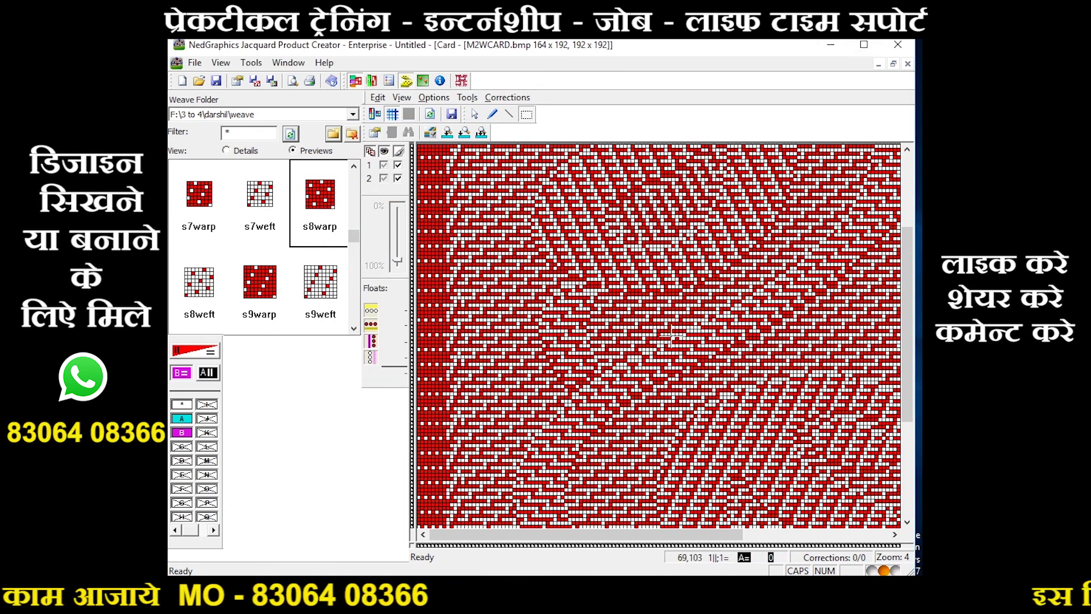
# Save As M2WPDC.pdc on the Desktop, replacing the existing file, then minimize the window.
pyautogui.click(194, 62)
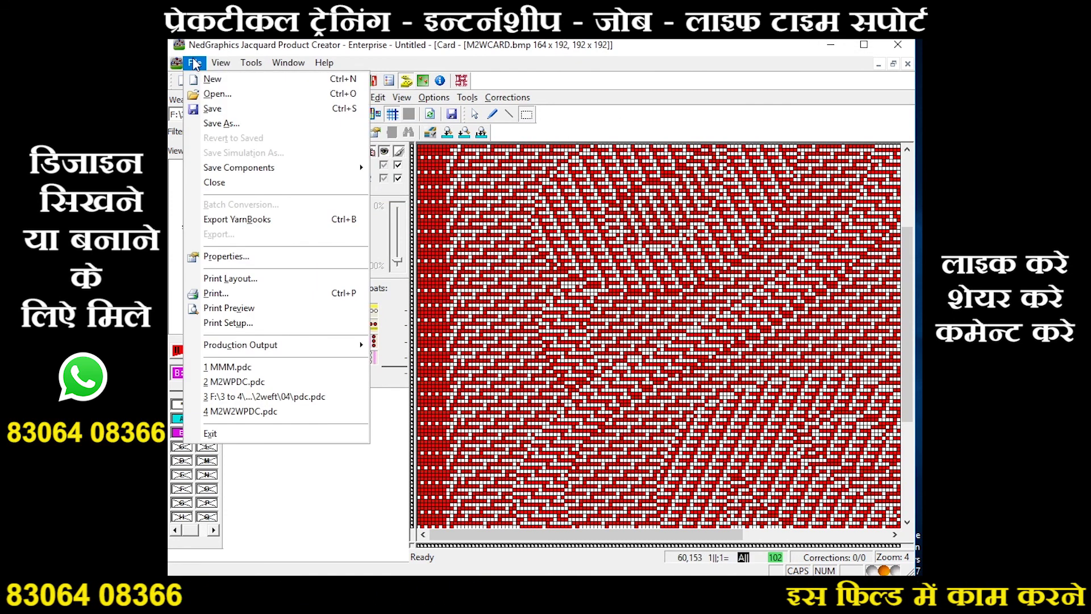
pyautogui.click(220, 125)
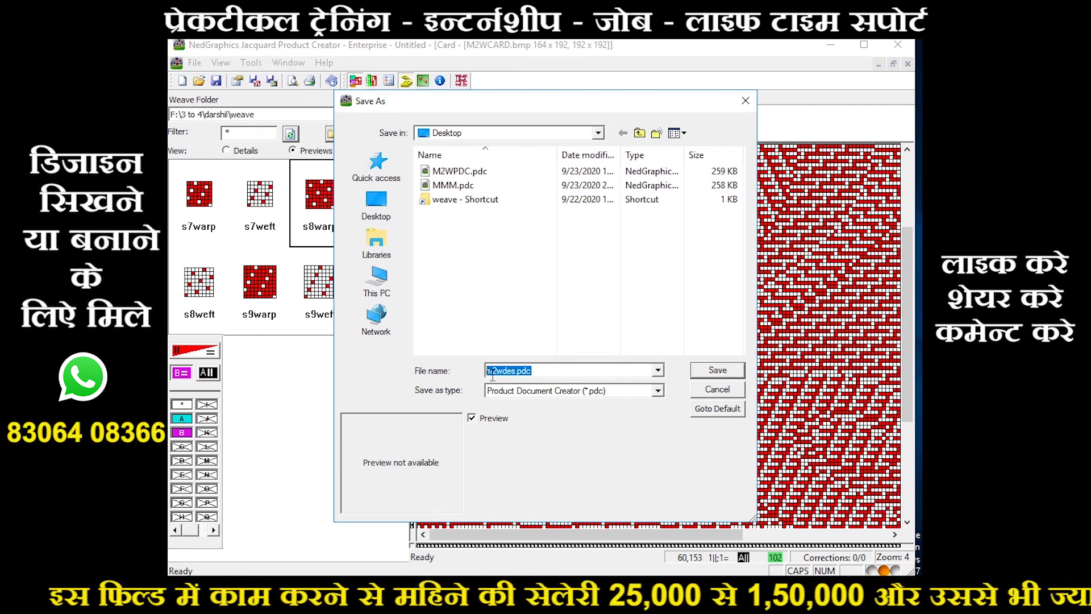
pyautogui.write('m2w')
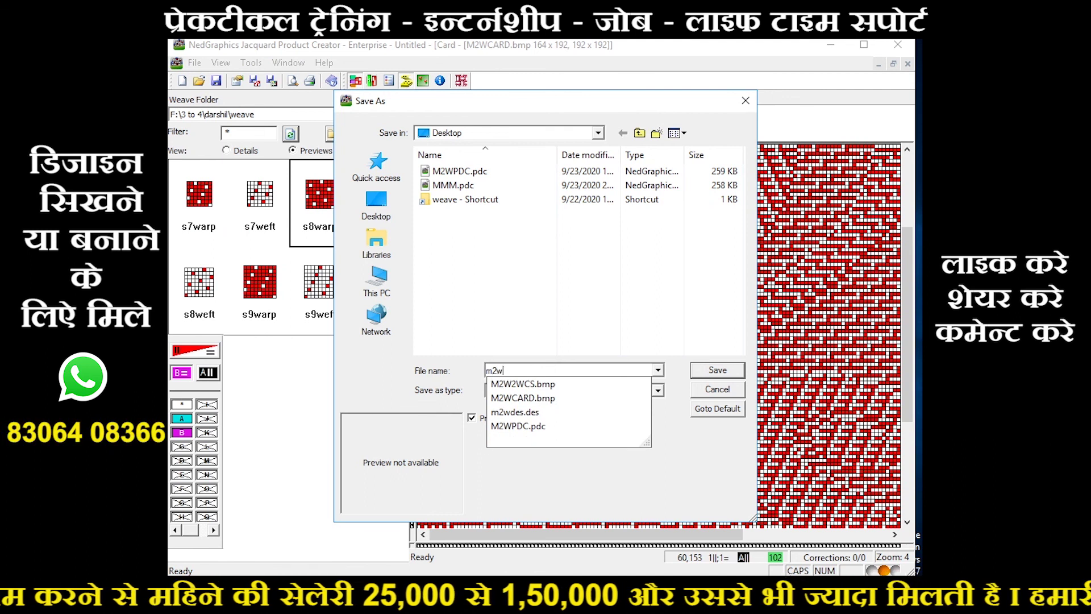
pyautogui.write('pdc')
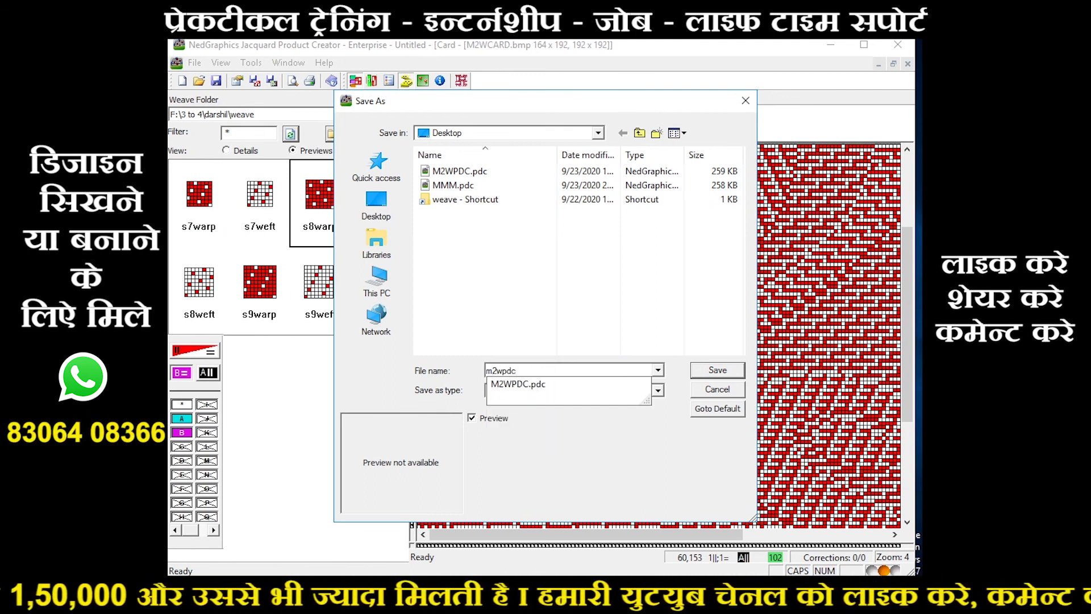
pyautogui.click(534, 386)
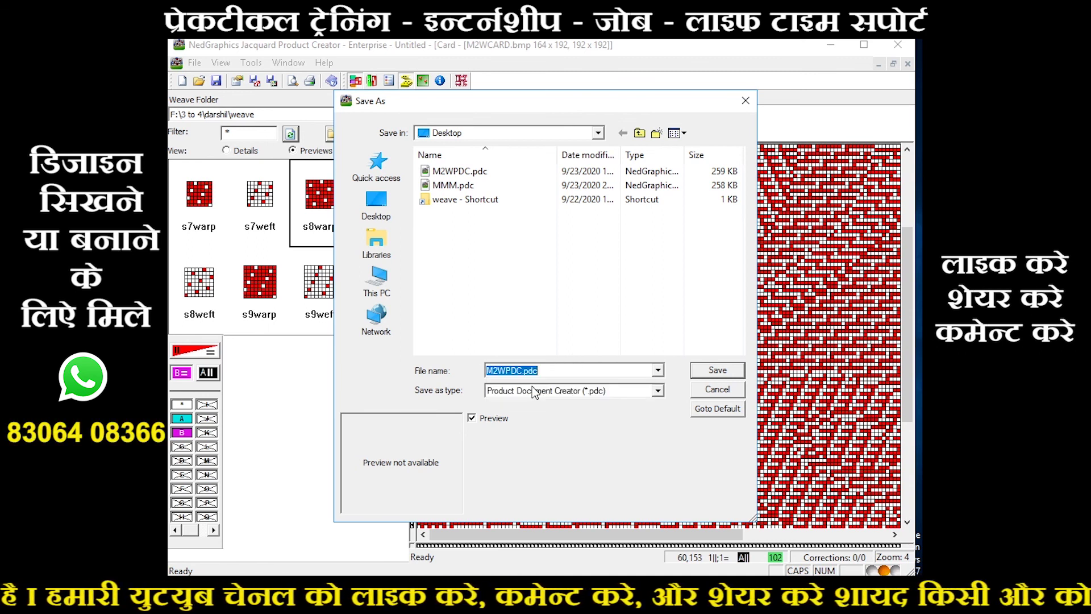
pyautogui.click(700, 372)
pyautogui.click(581, 316)
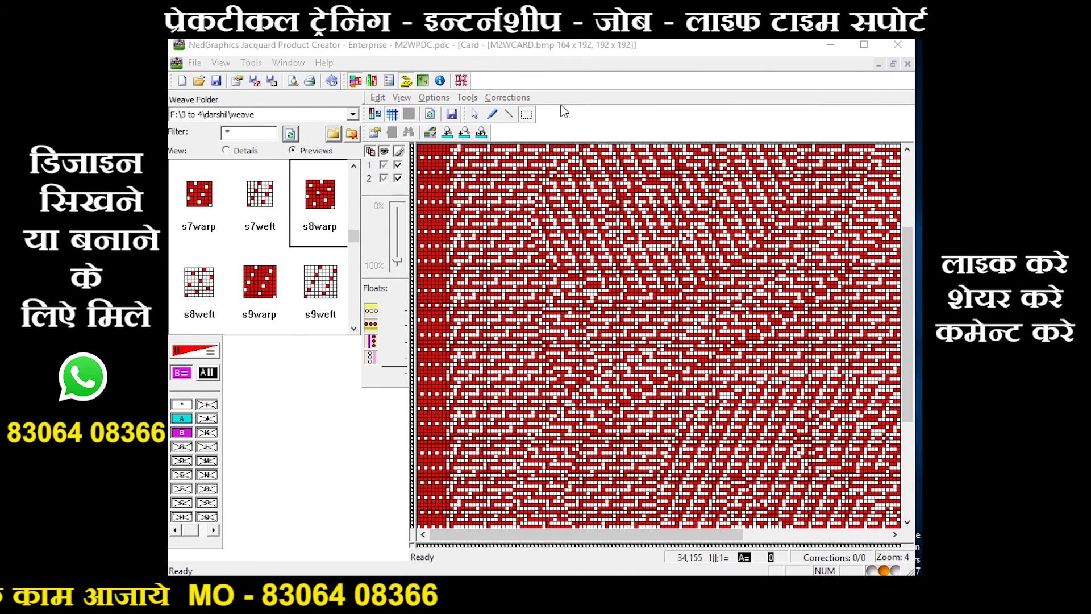
pyautogui.click(837, 47)
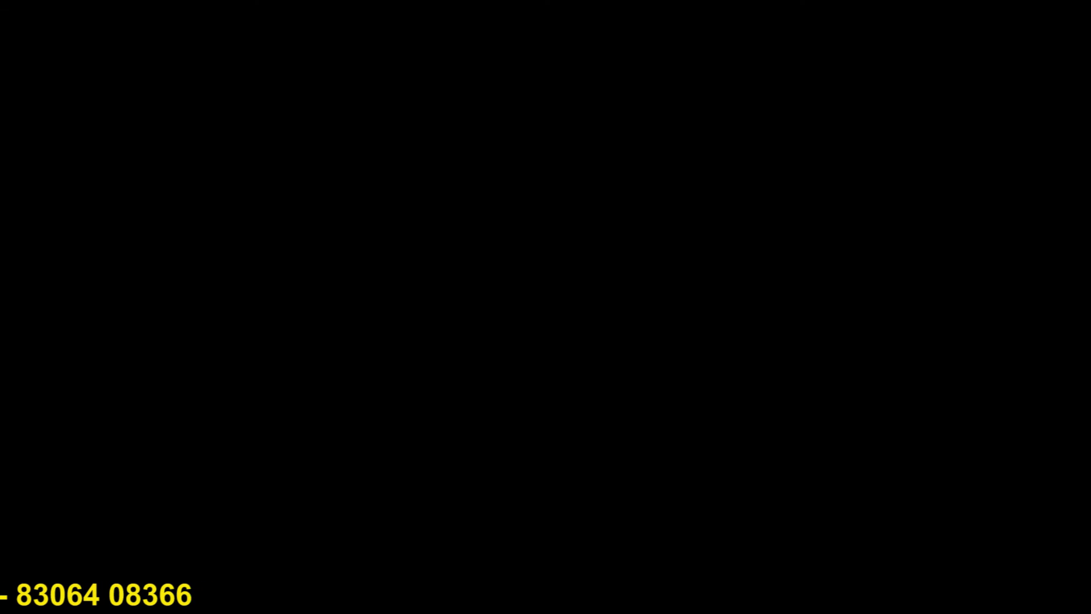